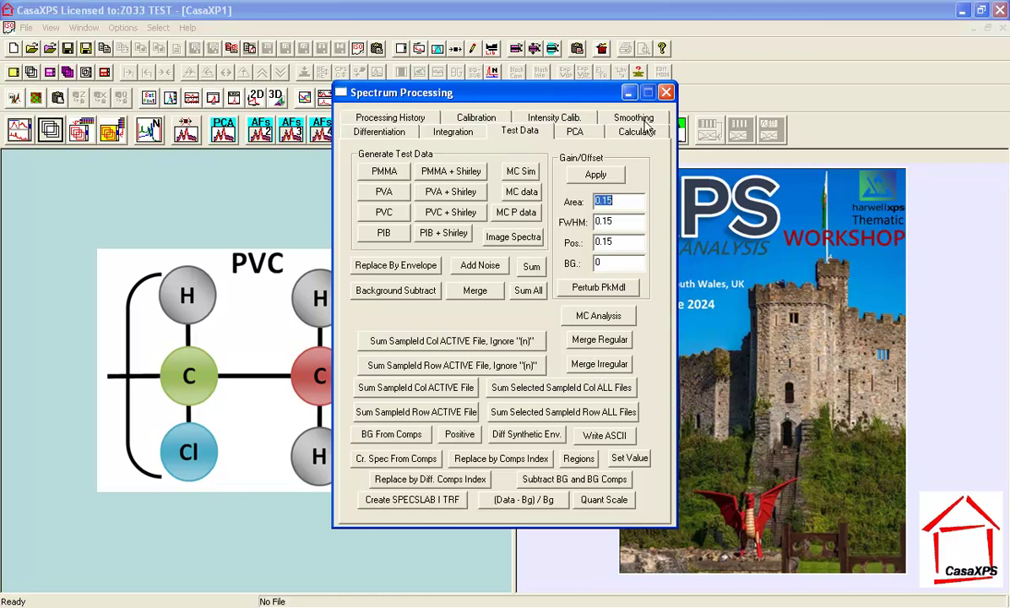
Step: Close the Spectrum Processing window and open the recent file pvc_iteration.vms
{"action": "left_click", "coordinate": [665, 92]}
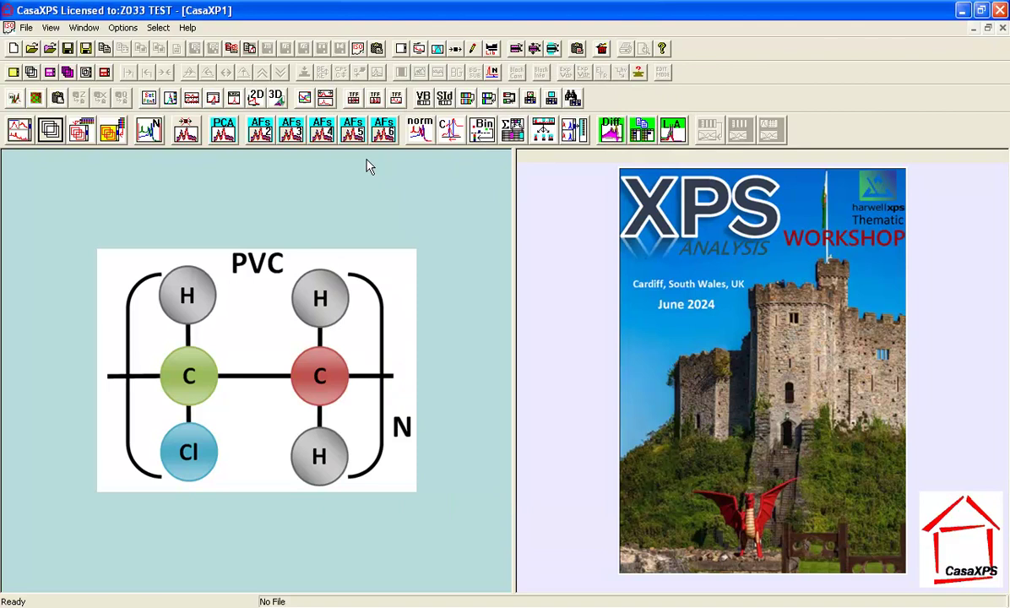
{"action": "left_click", "coordinate": [18, 144]}
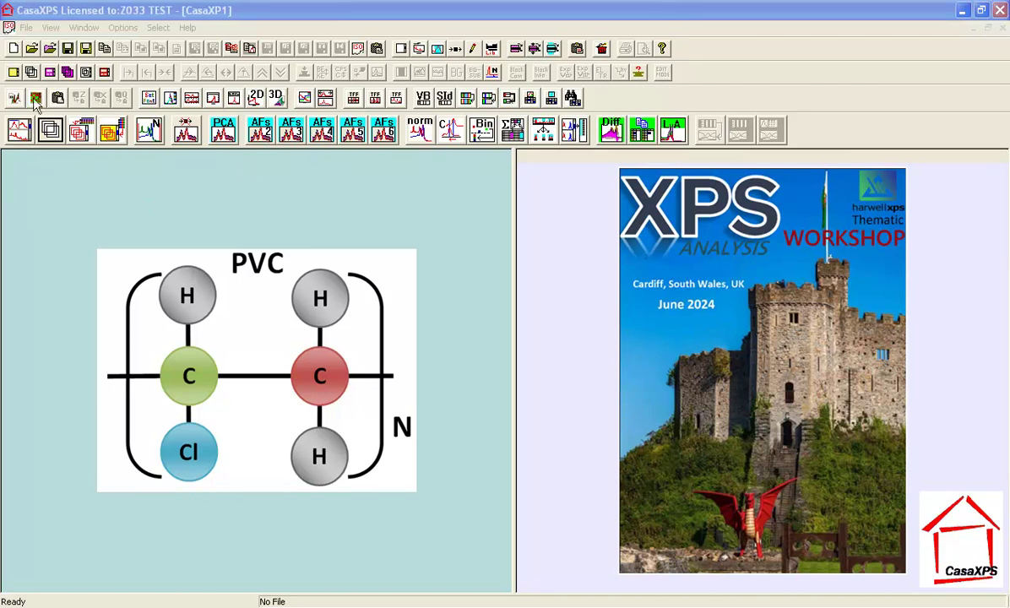
{"action": "left_click", "coordinate": [26, 27]}
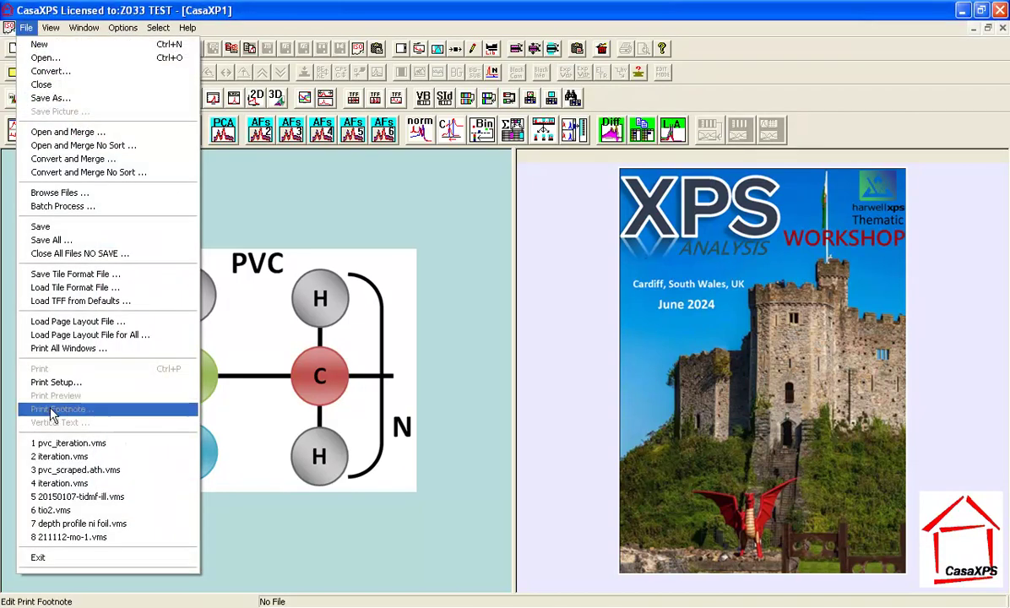
{"action": "left_click", "coordinate": [53, 445]}
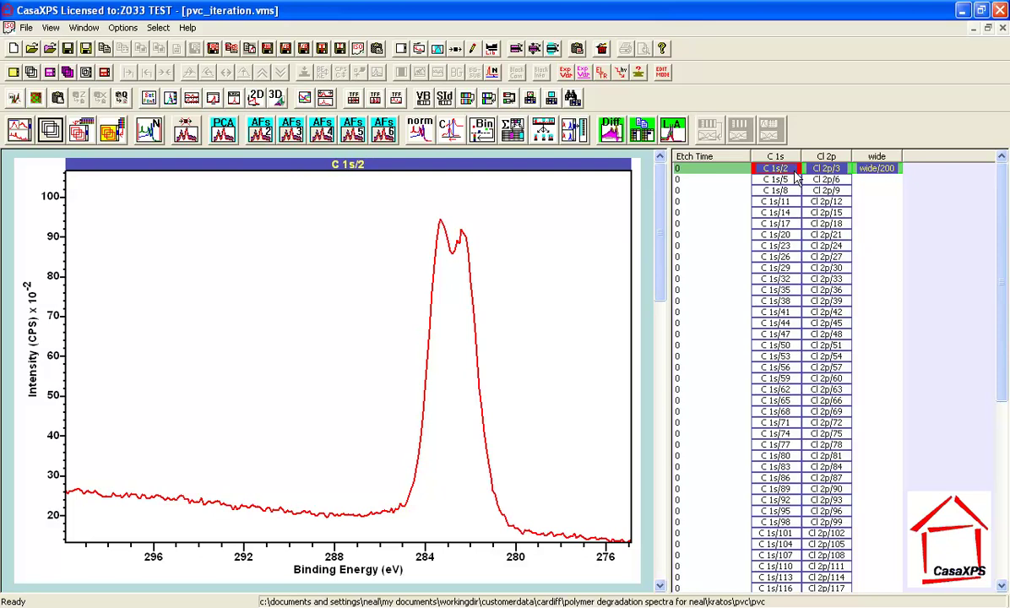
Step: Overlay all C 1s spectra in one tile, comparing them with the overlaid Cl 2p spectra before returning to C 1s
{"action": "left_click", "coordinate": [769, 159]}
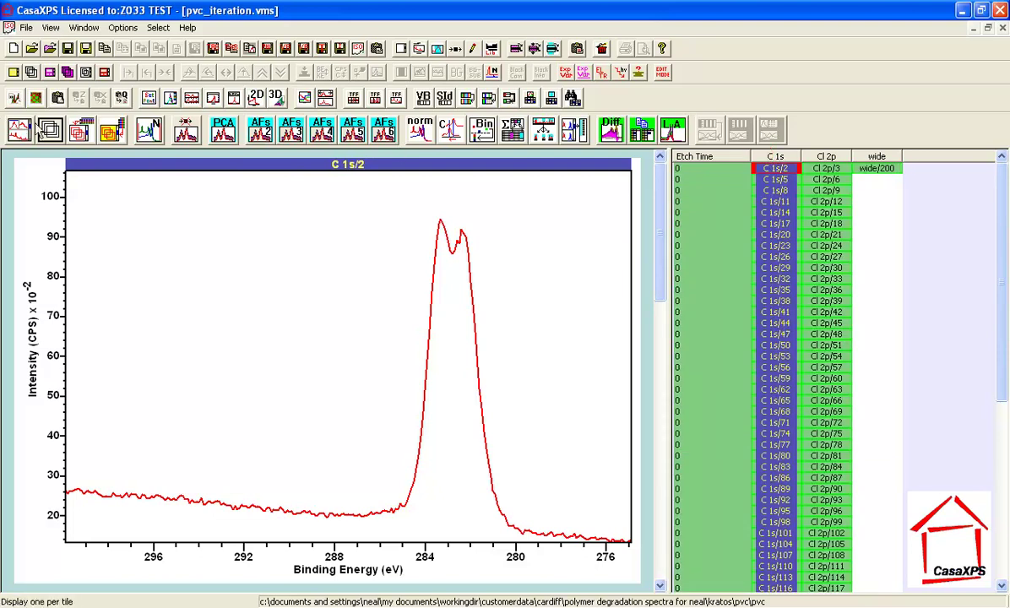
{"action": "left_click", "coordinate": [49, 130]}
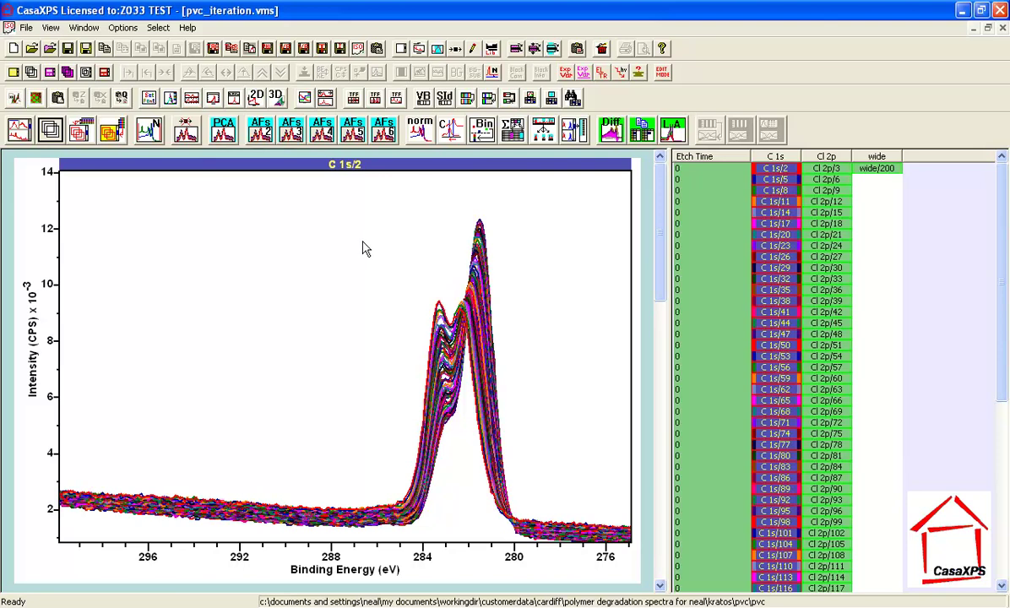
{"action": "key", "text": "Right"}
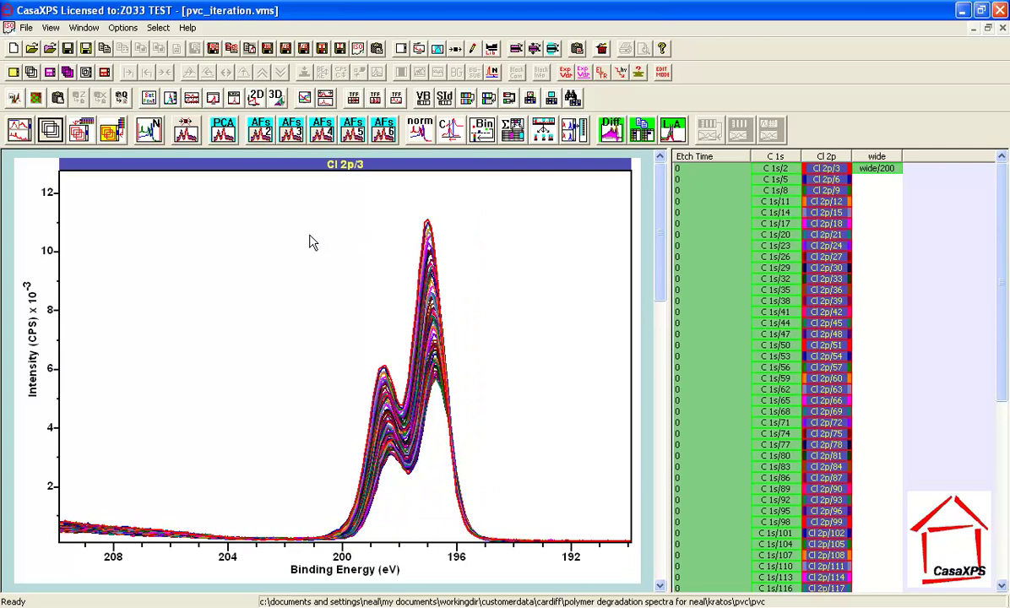
{"action": "key", "text": "Left"}
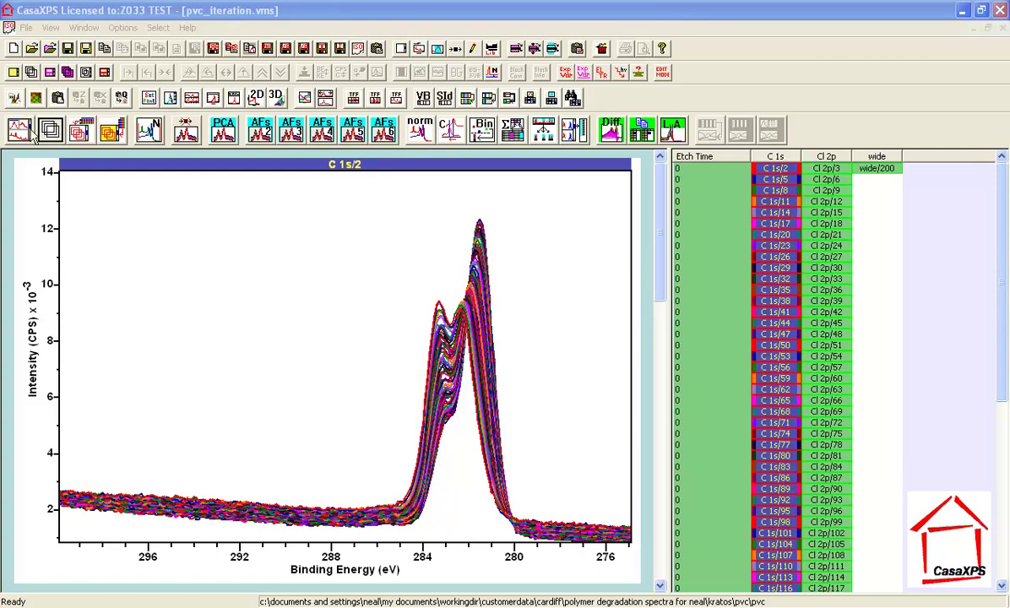
{"action": "left_click", "coordinate": [49, 29]}
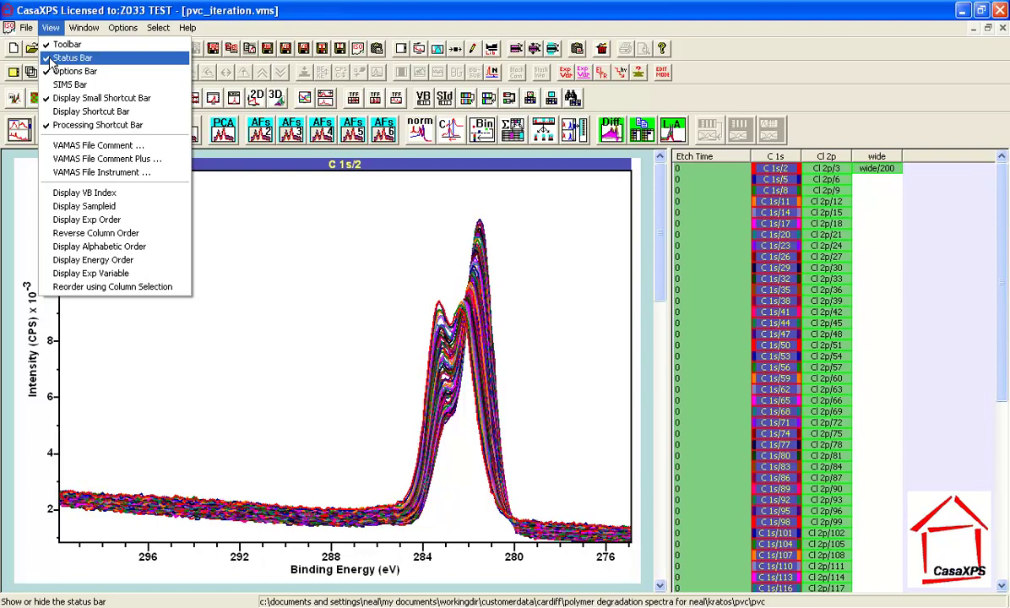
{"action": "left_click", "coordinate": [67, 10]}
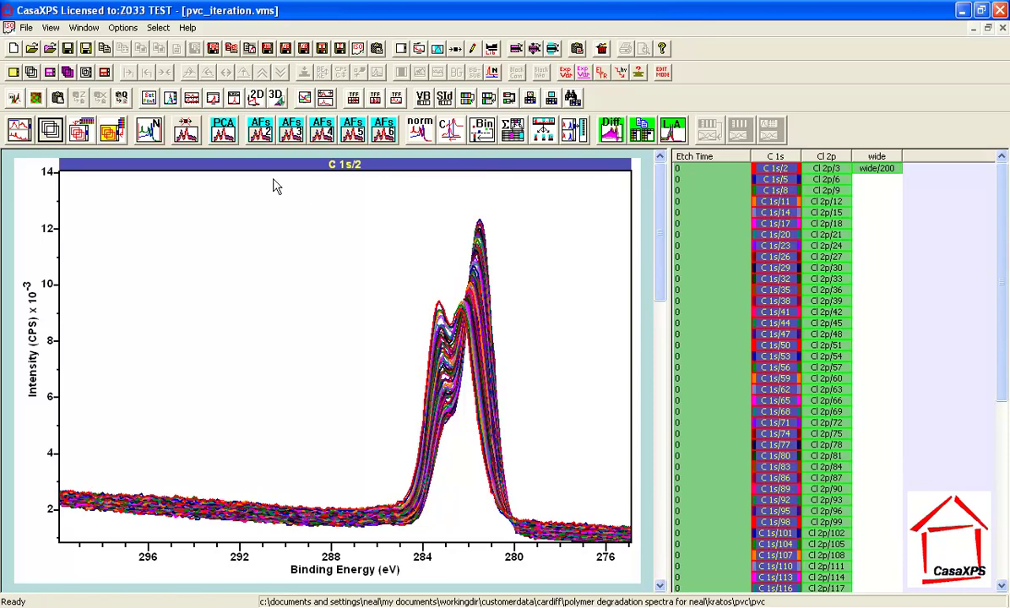
Step: Calculate PCA abstract factors for the overlaid C 1s spectra and review the processing history and PCA settings
{"action": "left_click", "coordinate": [226, 137]}
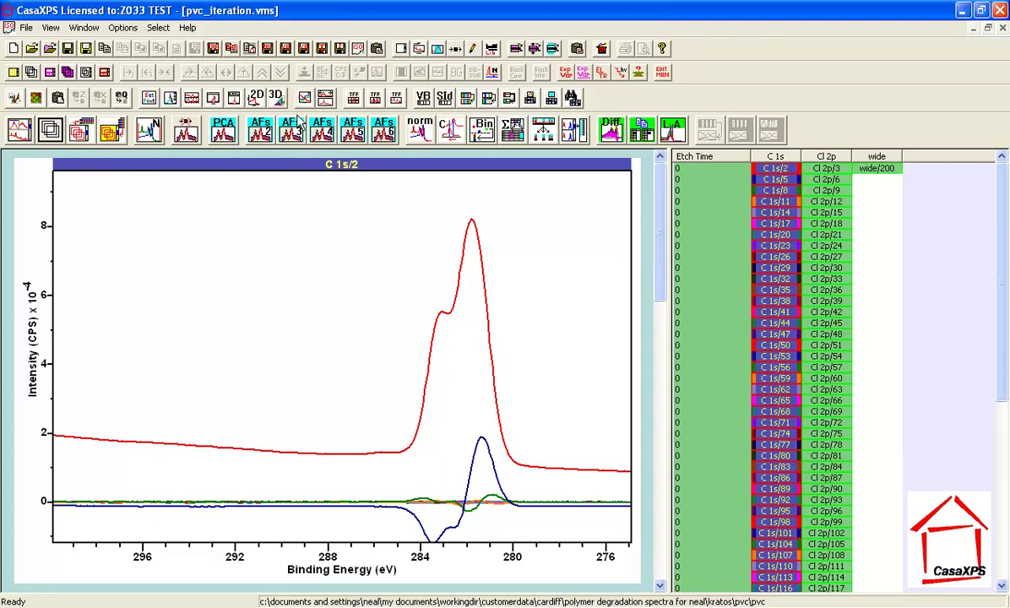
{"action": "left_click", "coordinate": [456, 50]}
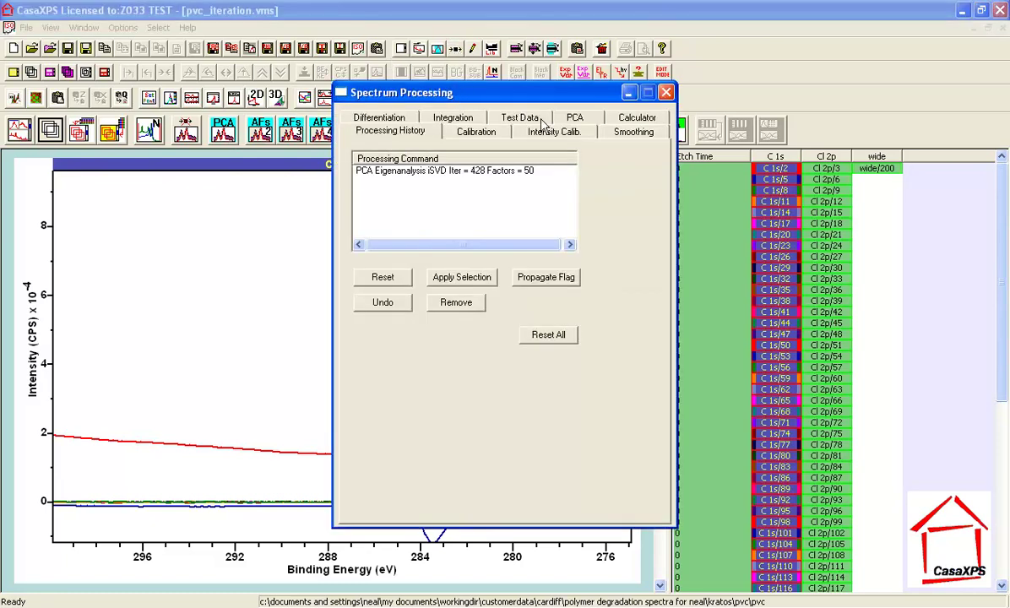
{"action": "left_click", "coordinate": [573, 117]}
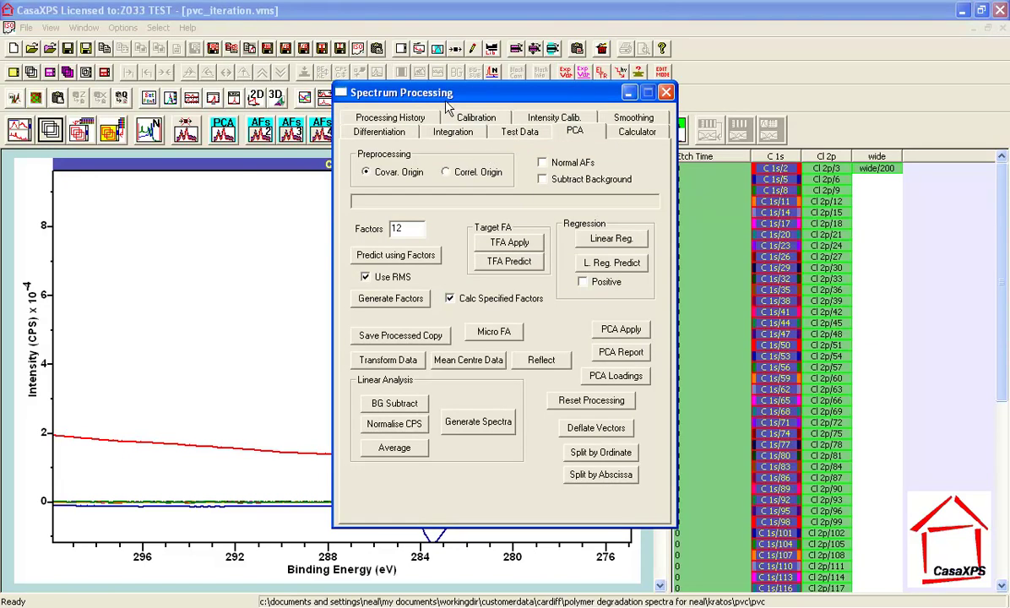
{"action": "left_click_drag", "start_coordinate": [441, 95], "coordinate": [697, 150]}
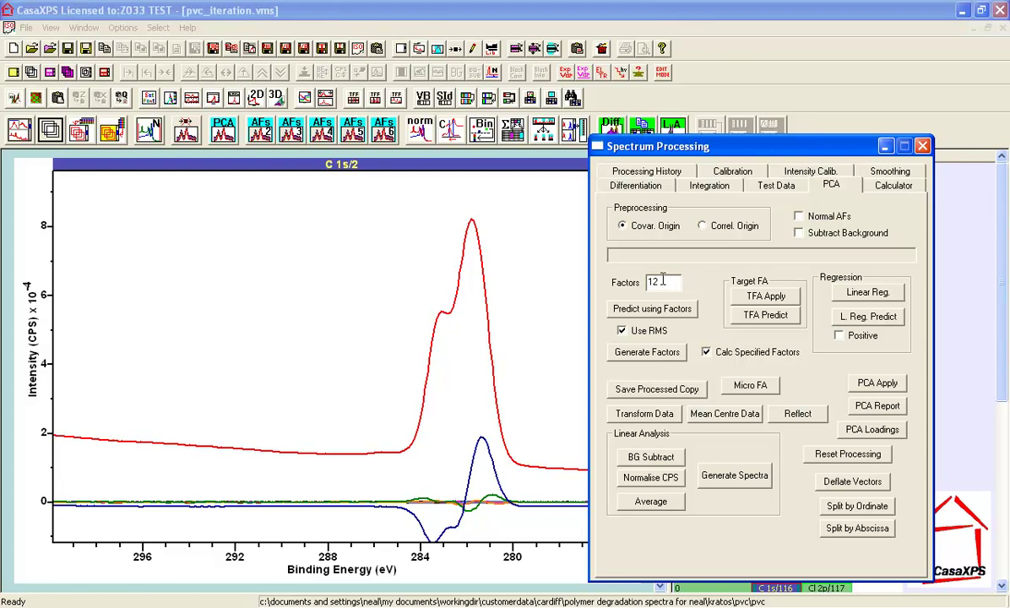
{"action": "left_click", "coordinate": [922, 146]}
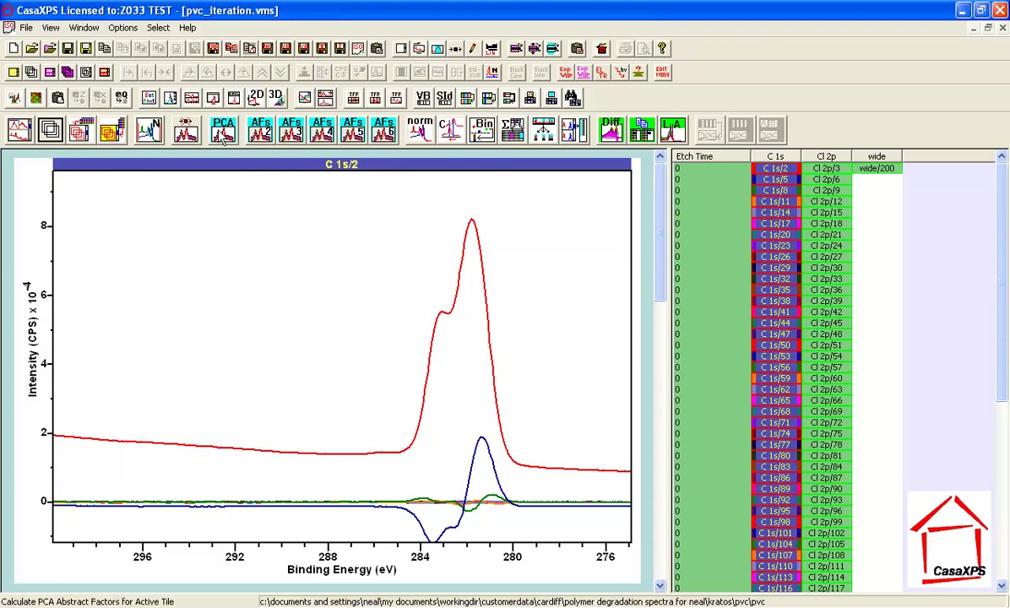
Step: Reconstruct the C 1s spectra using 2, 3, 4 and 5 abstract factors in turn and restore the original data
{"action": "left_click", "coordinate": [265, 140]}
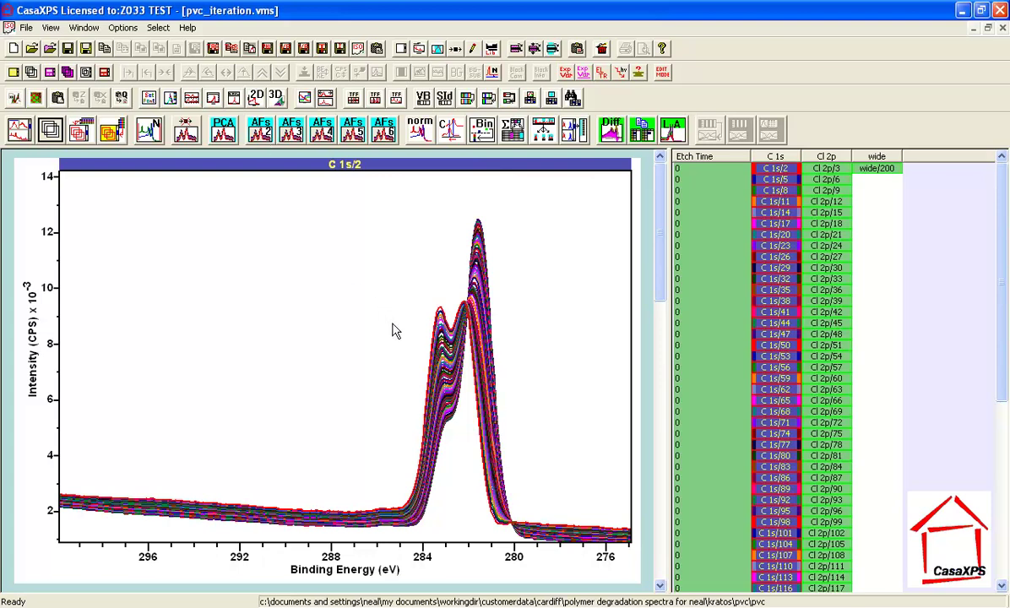
{"action": "left_click", "coordinate": [291, 131]}
{"action": "left_click", "coordinate": [321, 133]}
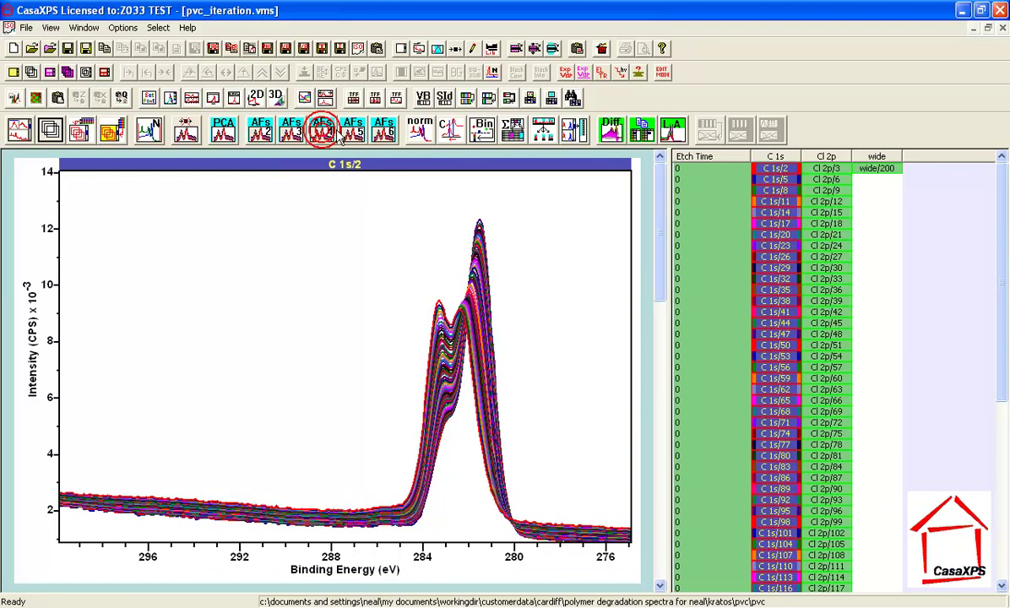
{"action": "left_click", "coordinate": [354, 137]}
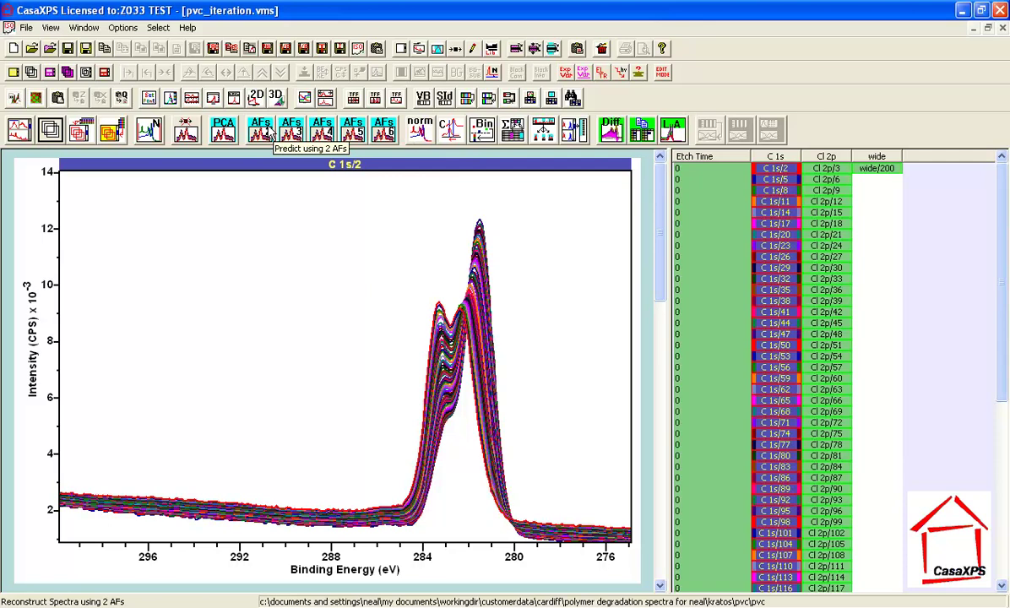
{"action": "left_click", "coordinate": [176, 128]}
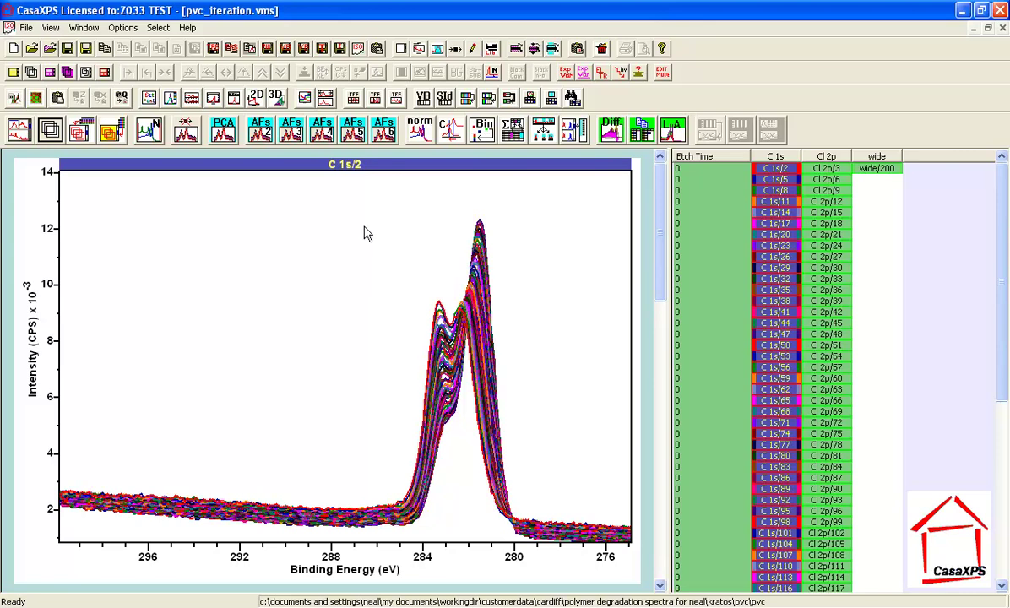
Step: Examine the overlaid C 1s peaks between about 286 and 279 eV
{"action": "left_click_drag", "start_coordinate": [372, 217], "coordinate": [542, 555]}
{"action": "left_click", "coordinate": [515, 414]}
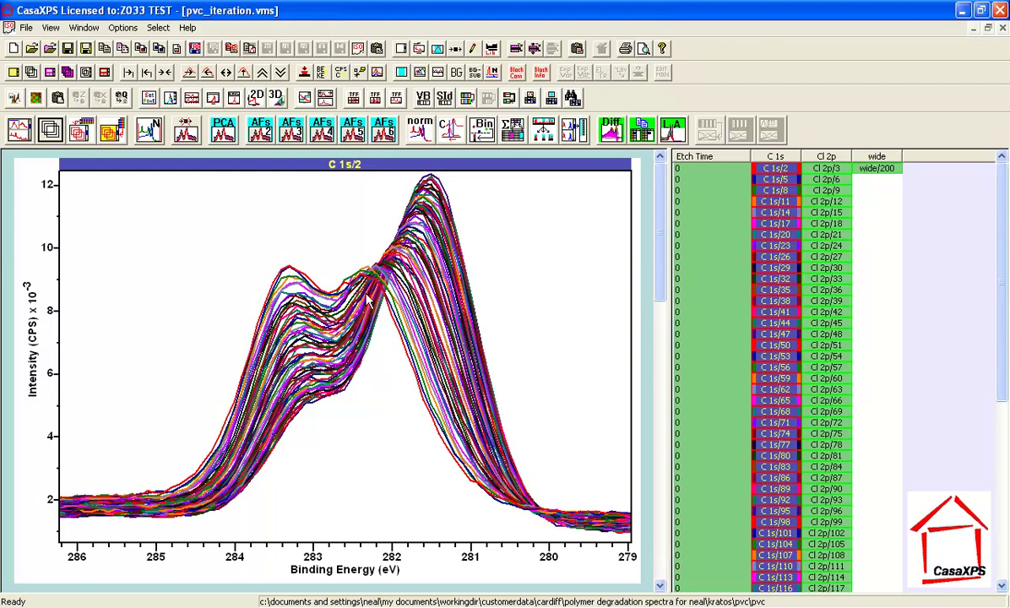
Step: Create a Cl 2p quantification region spanning 200.254 to 194.434 eV over the Cl 2p doublet
{"action": "key", "text": "Right"}
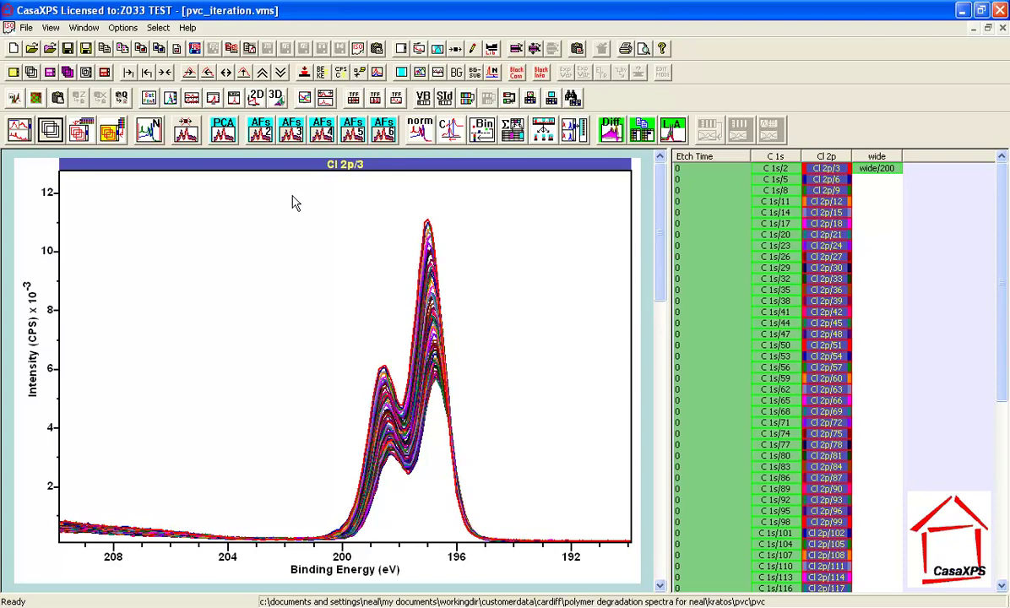
{"action": "left_click_drag", "start_coordinate": [331, 208], "coordinate": [480, 471]}
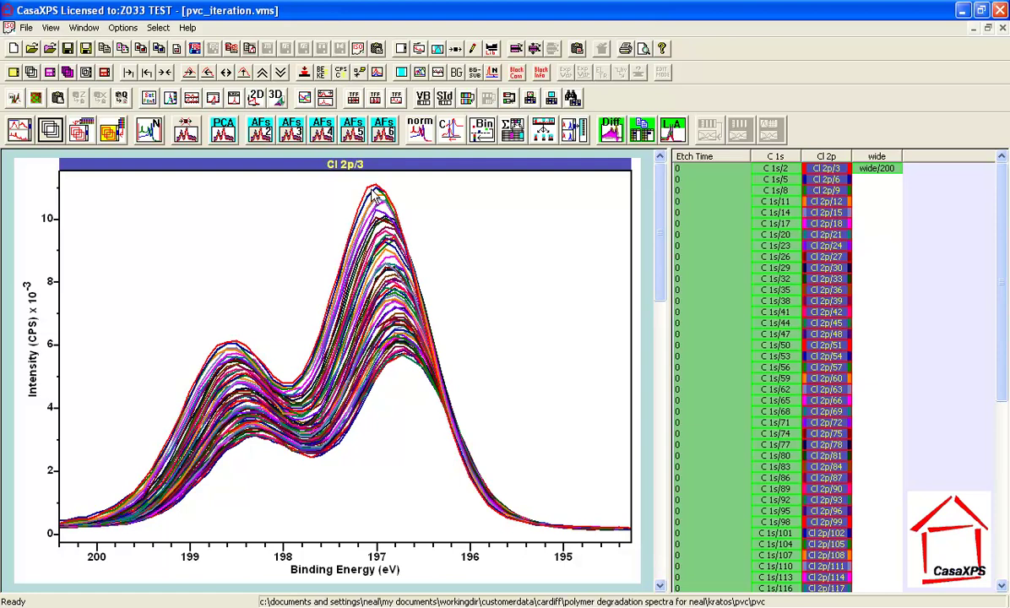
{"action": "left_click", "coordinate": [14, 100]}
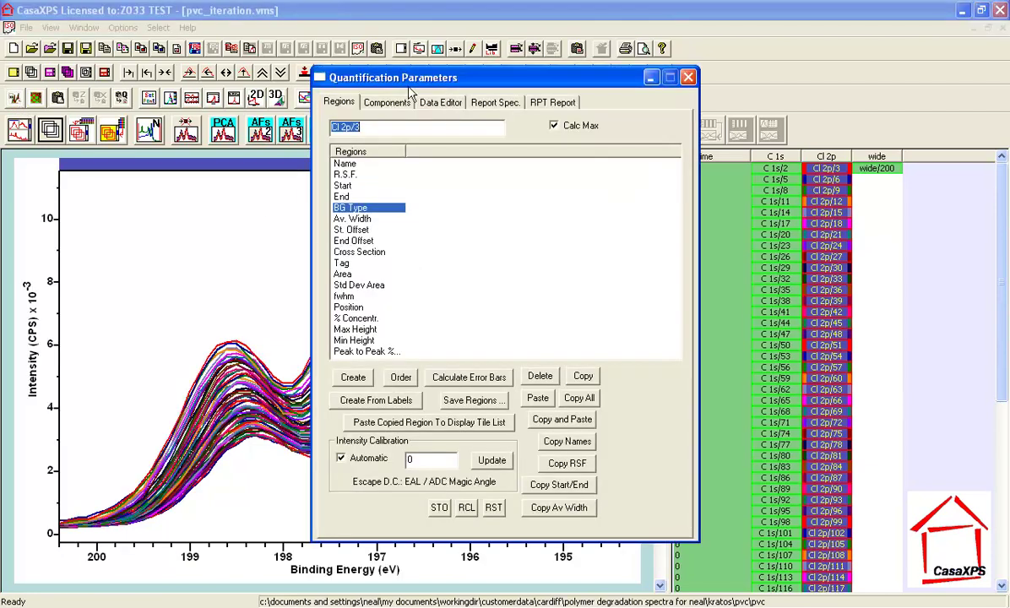
{"action": "left_click_drag", "start_coordinate": [400, 80], "coordinate": [743, 163]}
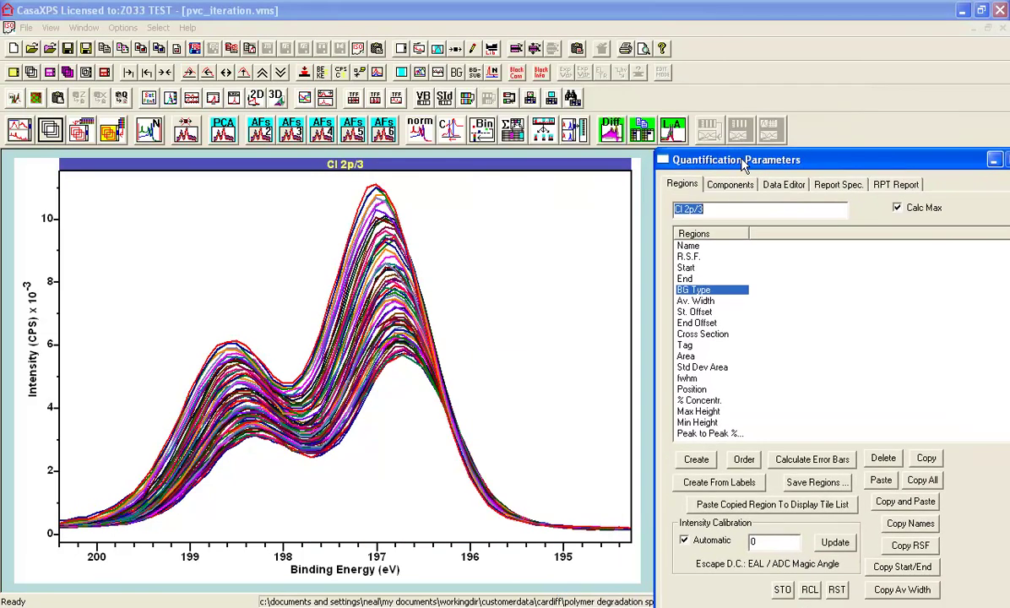
{"action": "left_click", "coordinate": [697, 458]}
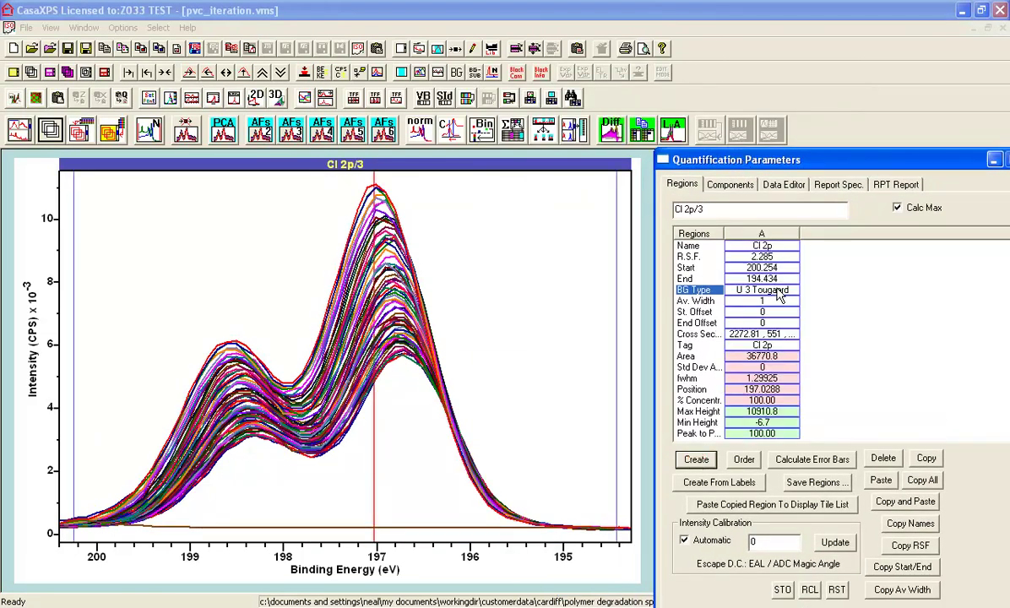
Step: Set the Cl 2p region's background type to Poly Regression with initialised coefficients, and open its cross section values for editing
{"action": "left_click", "coordinate": [750, 288]}
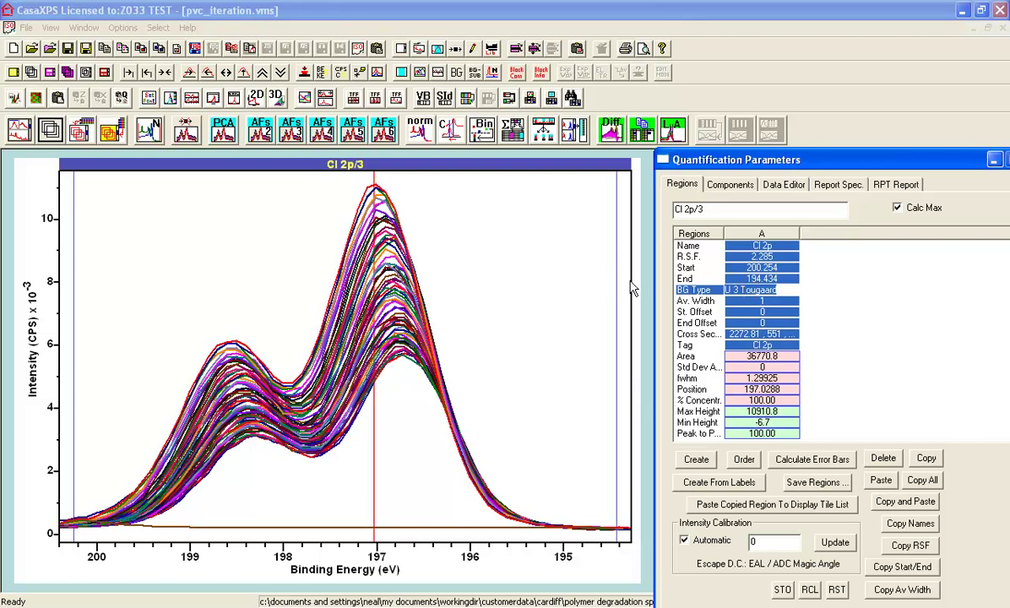
{"action": "type", "text": "pr"}
{"action": "key", "text": "Return"}
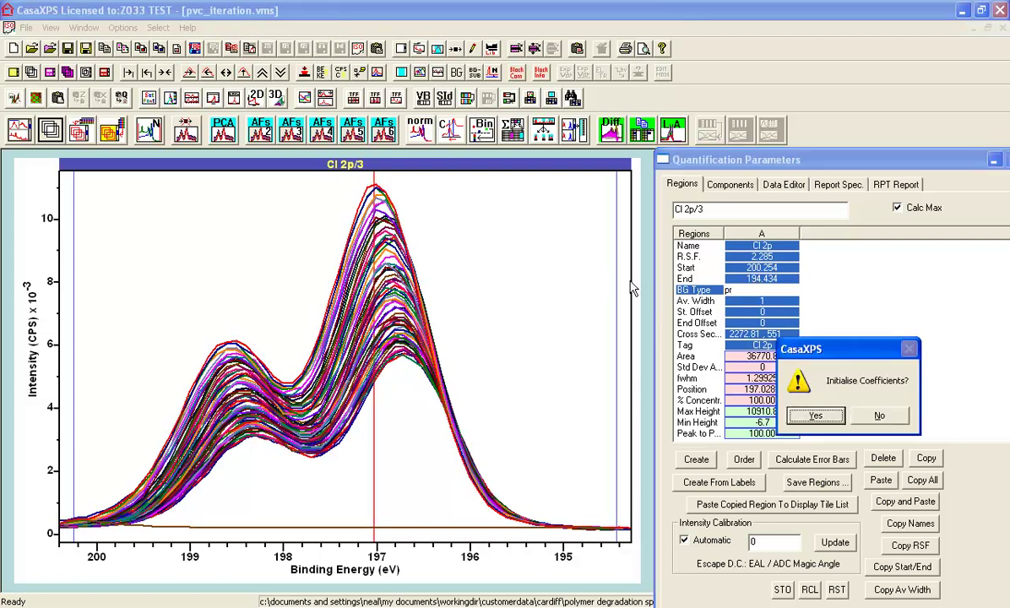
{"action": "key", "text": "Return"}
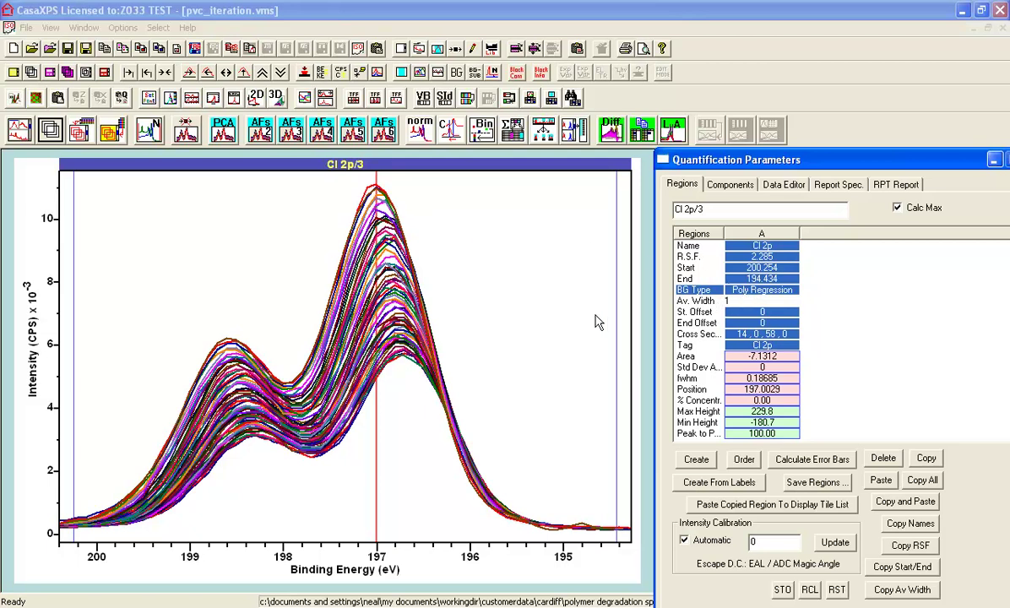
{"action": "left_click", "coordinate": [730, 335]}
{"action": "left_click", "coordinate": [731, 332]}
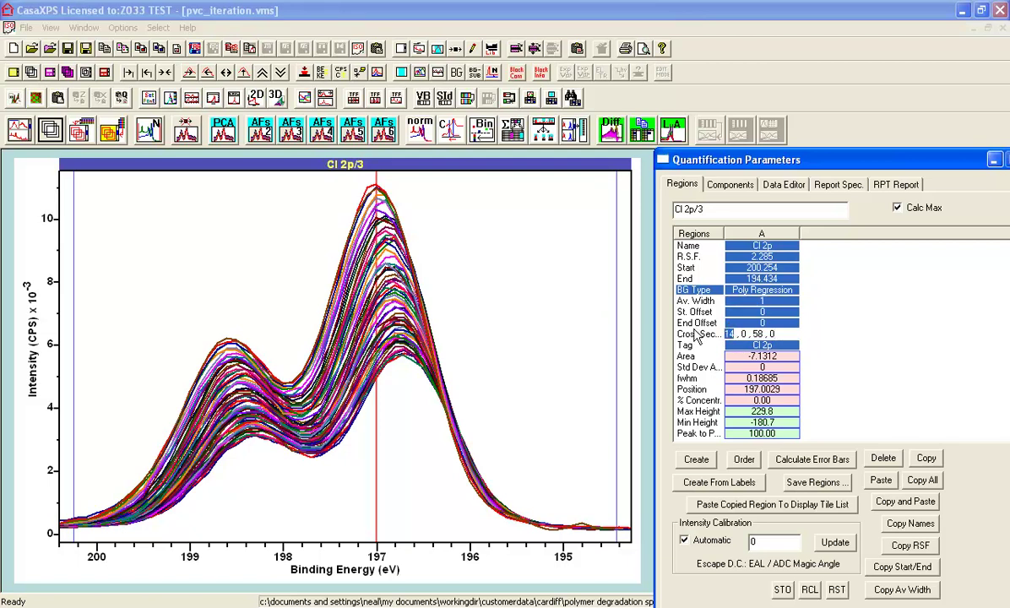
Step: Propagate the region to all overlaid Cl 2p spectra and align the spectra in binding energy on their main peak
{"action": "left_click", "coordinate": [372, 201]}
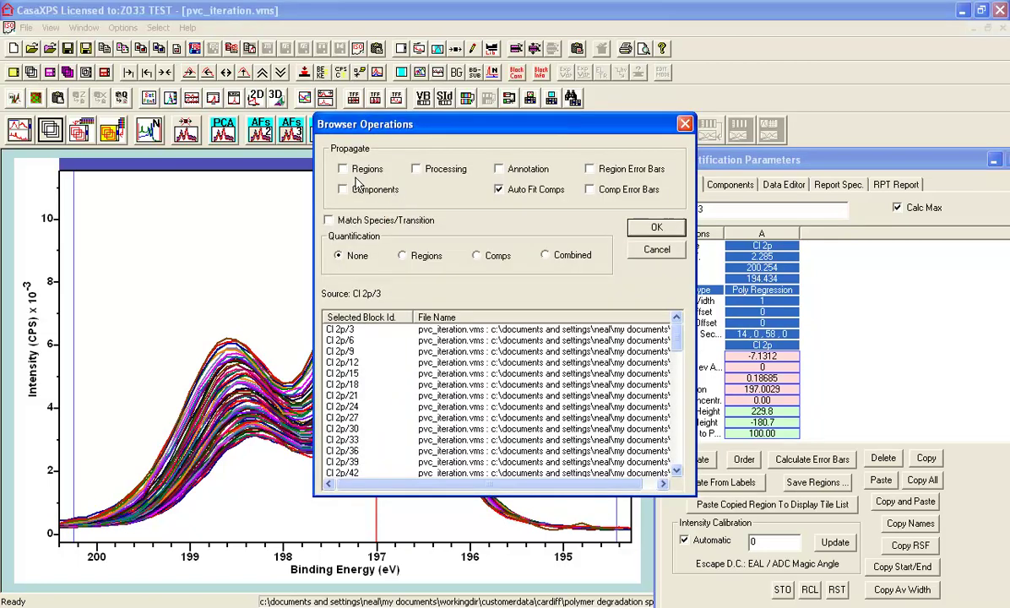
{"action": "left_click", "coordinate": [341, 168]}
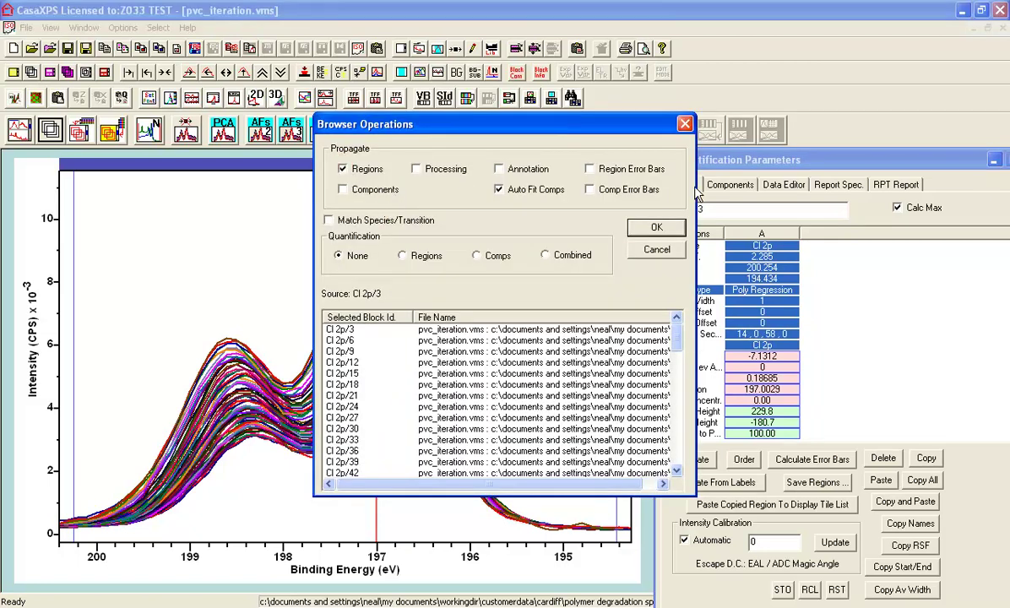
{"action": "left_click", "coordinate": [656, 231]}
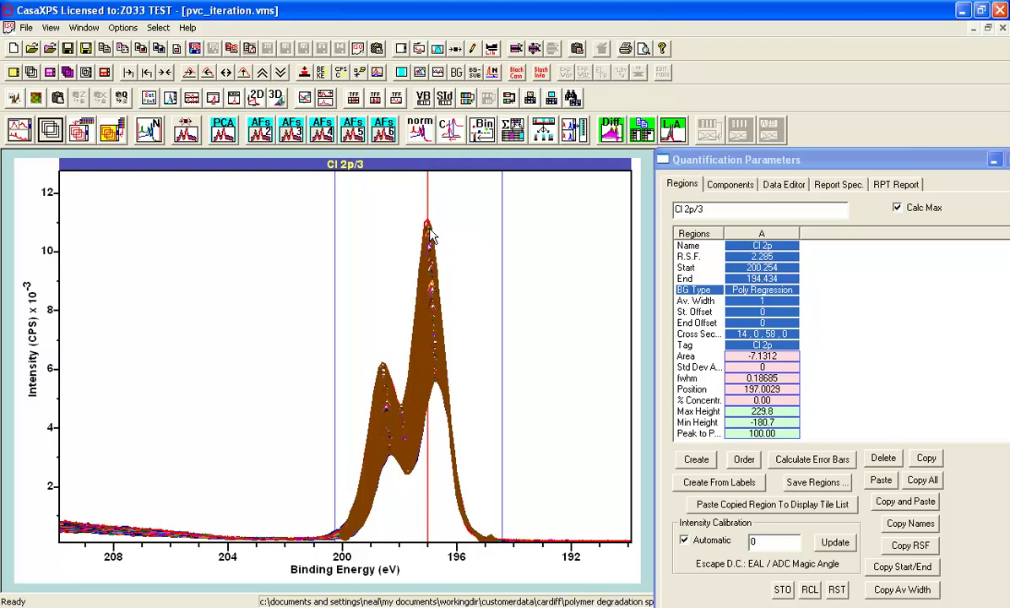
{"action": "left_click", "coordinate": [452, 138]}
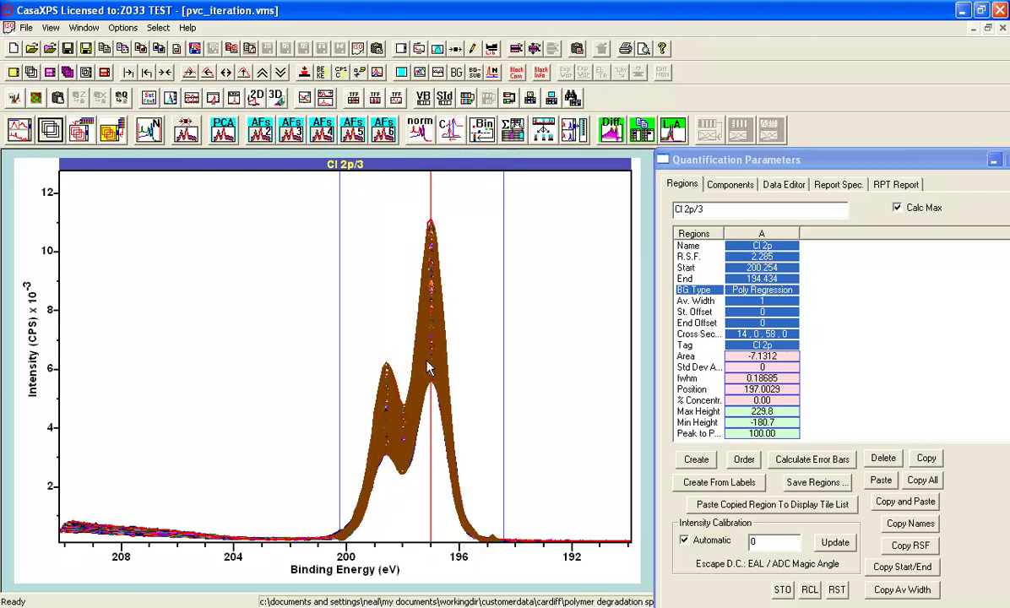
Step: Minimise the Quantification Parameters window and open the energy calibration settings for spectrum processing
{"action": "left_click", "coordinate": [995, 159]}
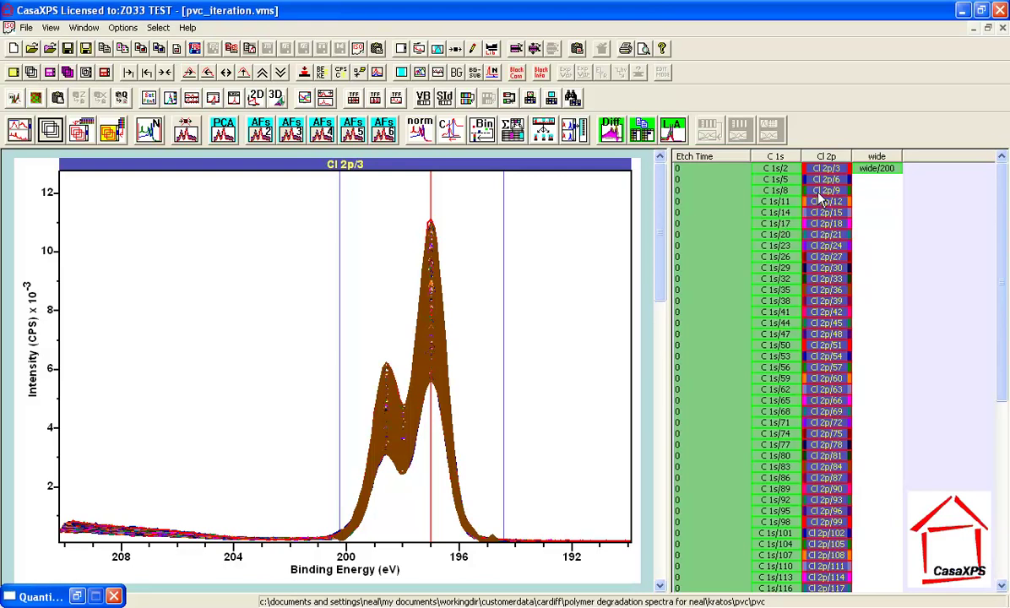
{"action": "left_click", "coordinate": [455, 50]}
{"action": "left_click", "coordinate": [474, 135]}
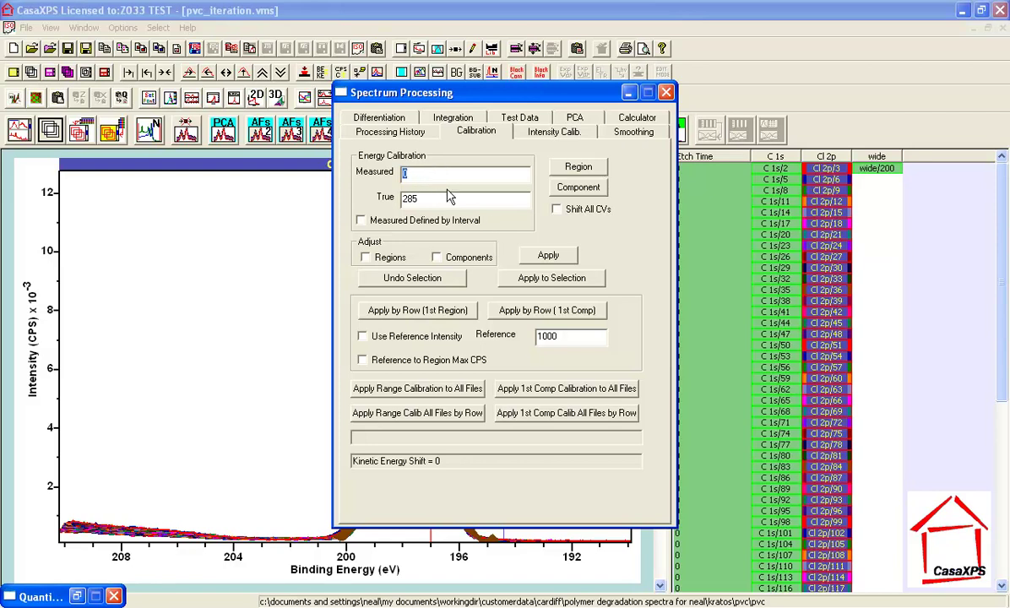
Step: Check the energy calibration recorded in the processing history of the Cl 2p spectra, and close the spectrum processing window
{"action": "left_click", "coordinate": [667, 94]}
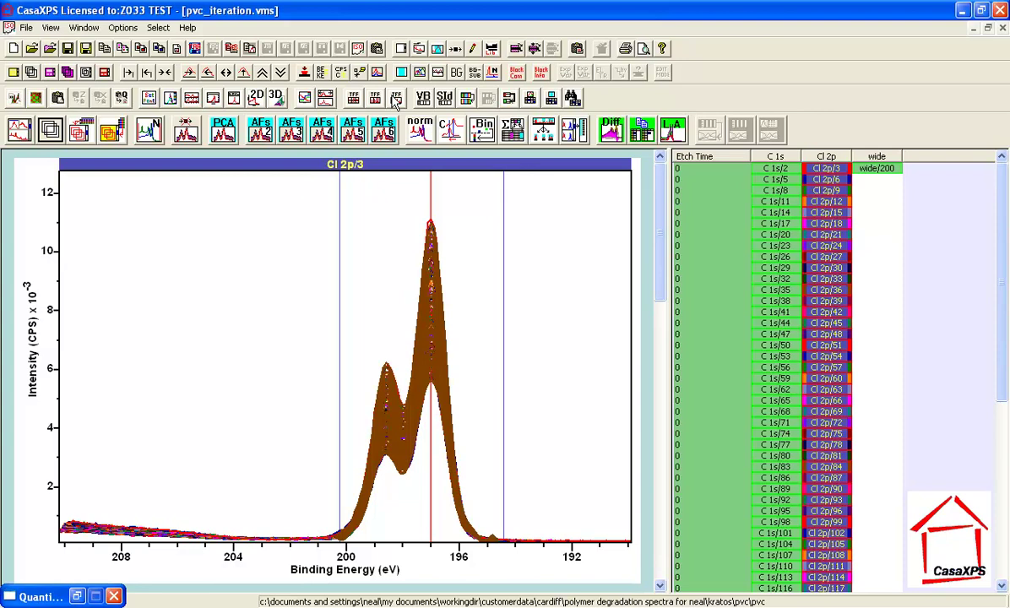
{"action": "left_click", "coordinate": [435, 47]}
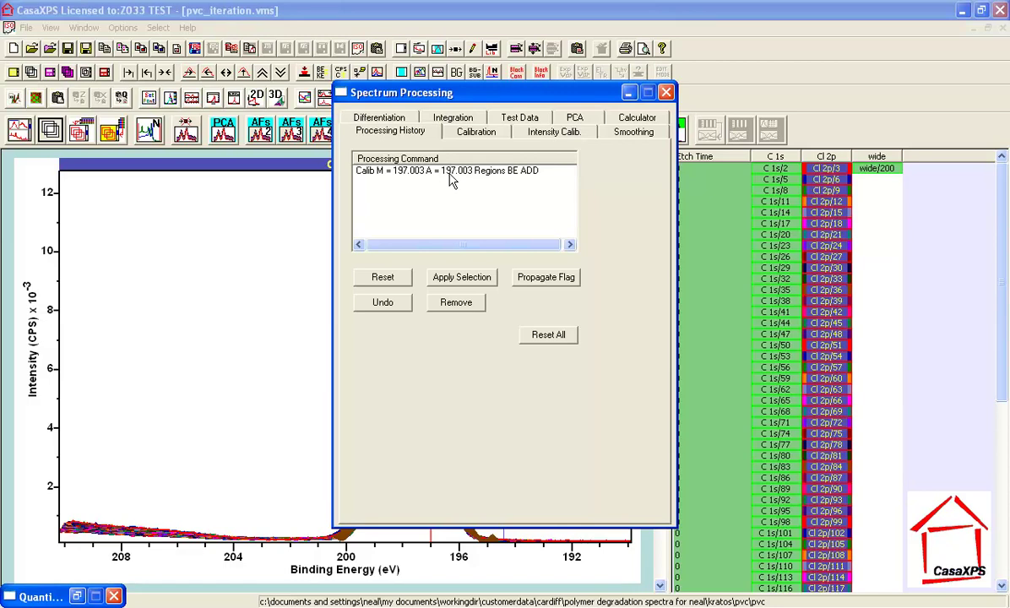
{"action": "left_click", "coordinate": [668, 92]}
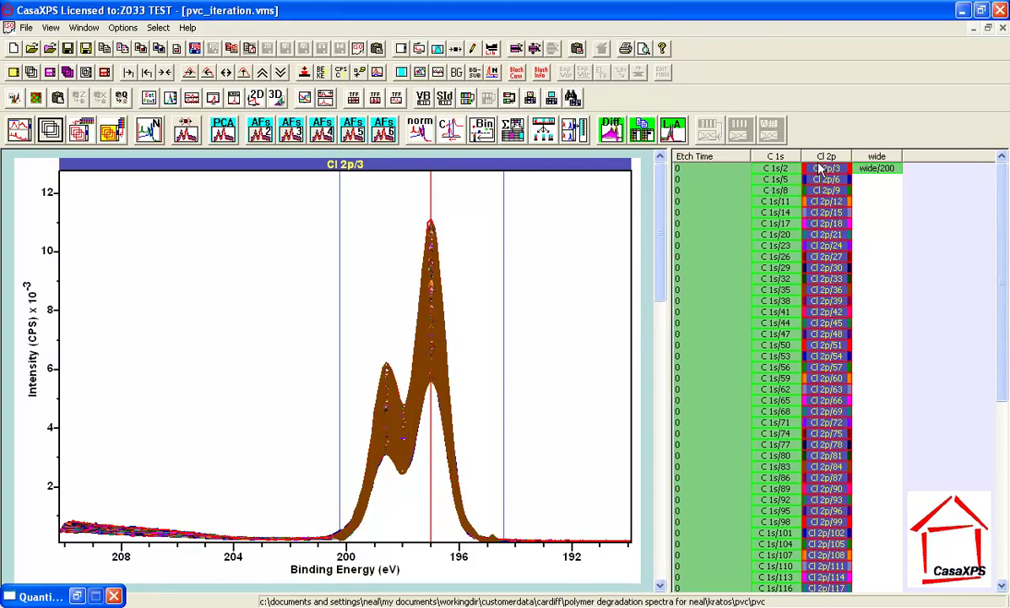
Step: Overlay all C 1s spectra and enlarge the C 1s peak region between about 286 and 279 eV
{"action": "left_click", "coordinate": [733, 156]}
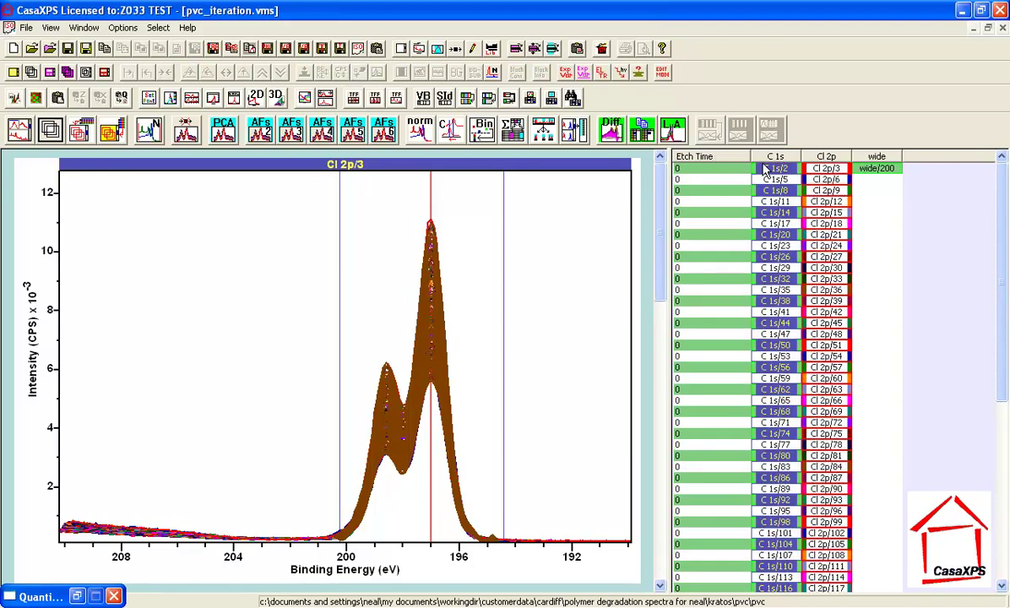
{"action": "left_click", "coordinate": [765, 168]}
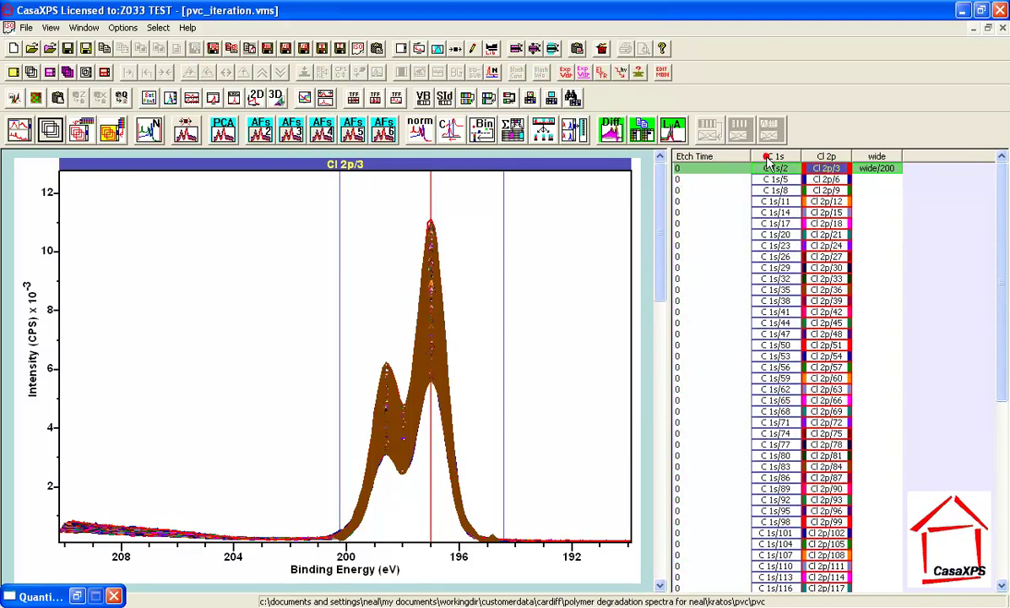
{"action": "left_click", "coordinate": [771, 157]}
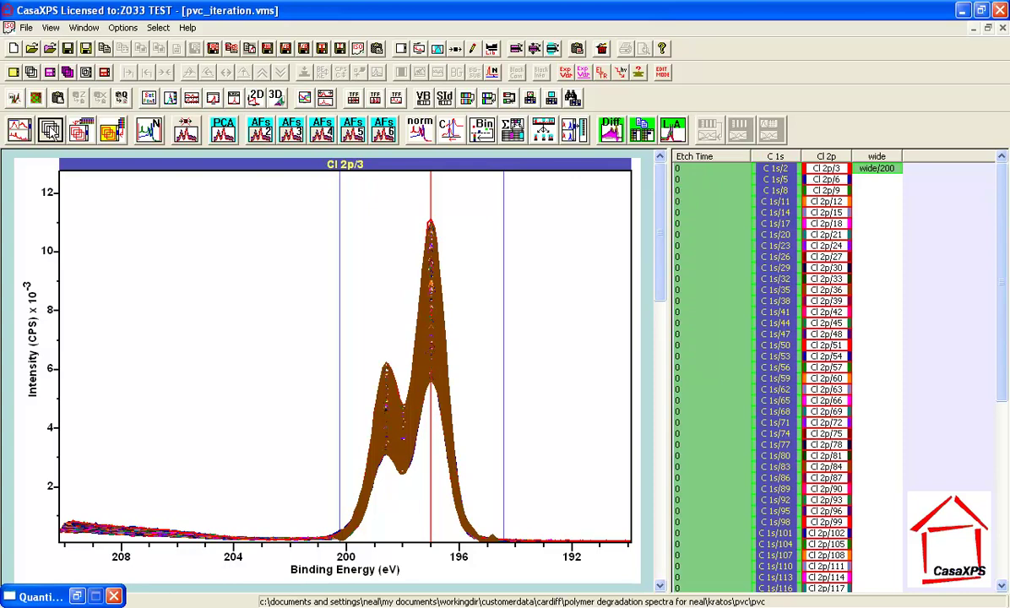
{"action": "left_click", "coordinate": [50, 130]}
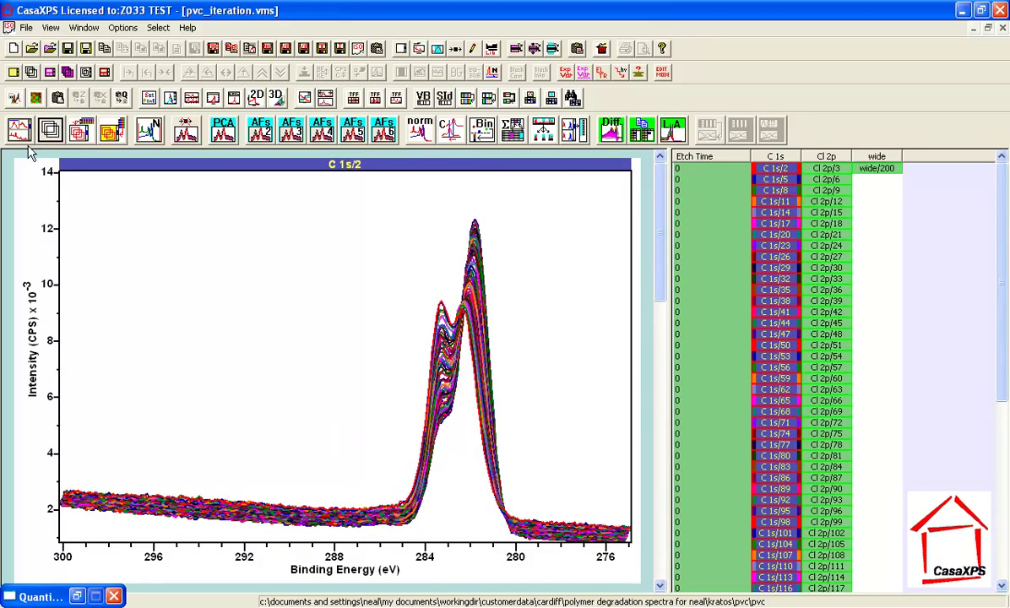
{"action": "left_click", "coordinate": [380, 206]}
{"action": "left_click_drag", "start_coordinate": [380, 206], "coordinate": [542, 545]}
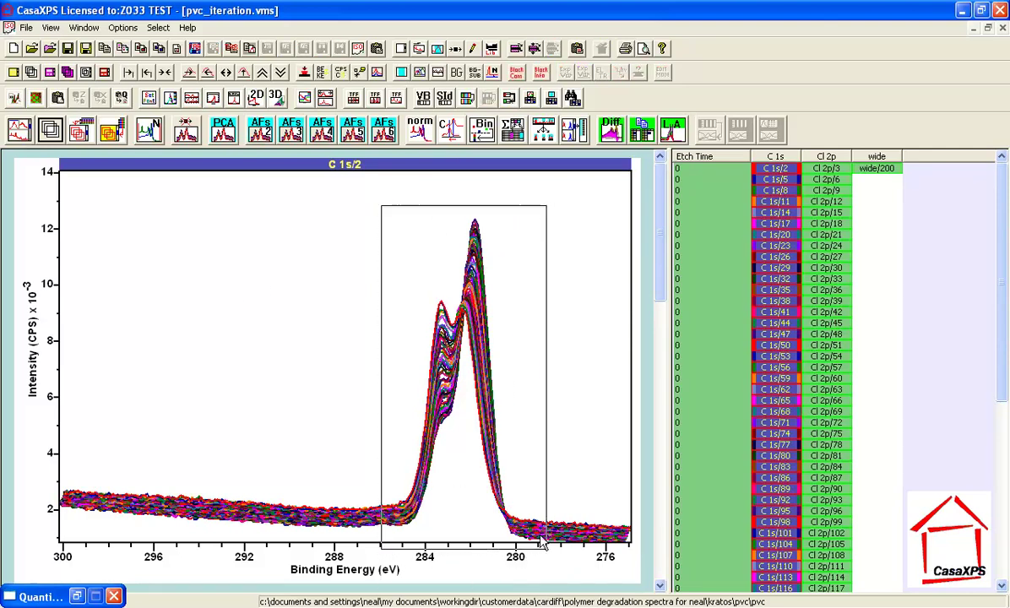
{"action": "left_click", "coordinate": [519, 441]}
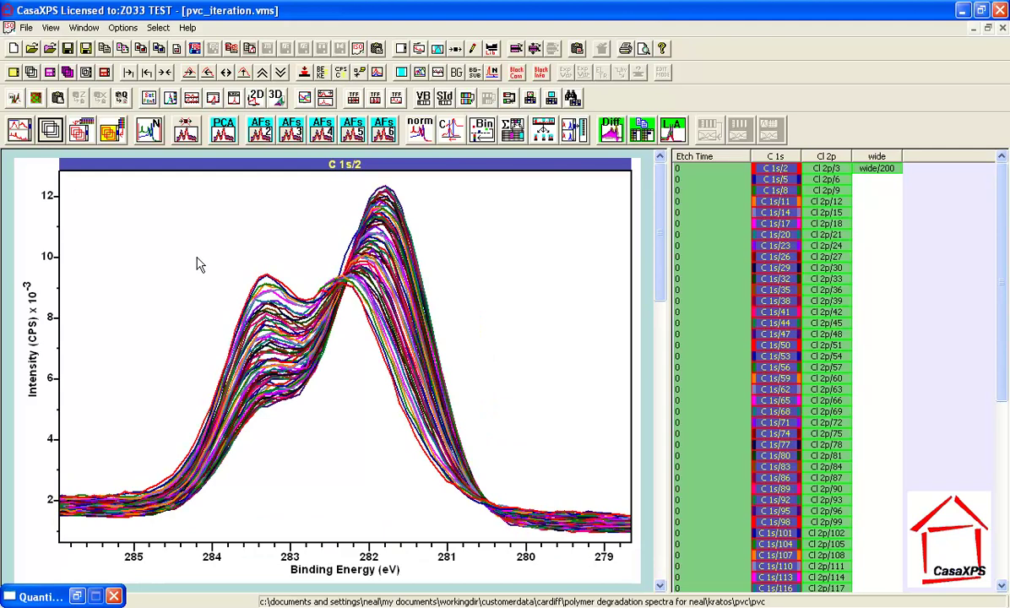
Step: Examine the alignment of the higher binding energy C 1s peak with a box spanning about 284.4 to 283.3 eV
{"action": "left_click_drag", "start_coordinate": [183, 246], "coordinate": [266, 422]}
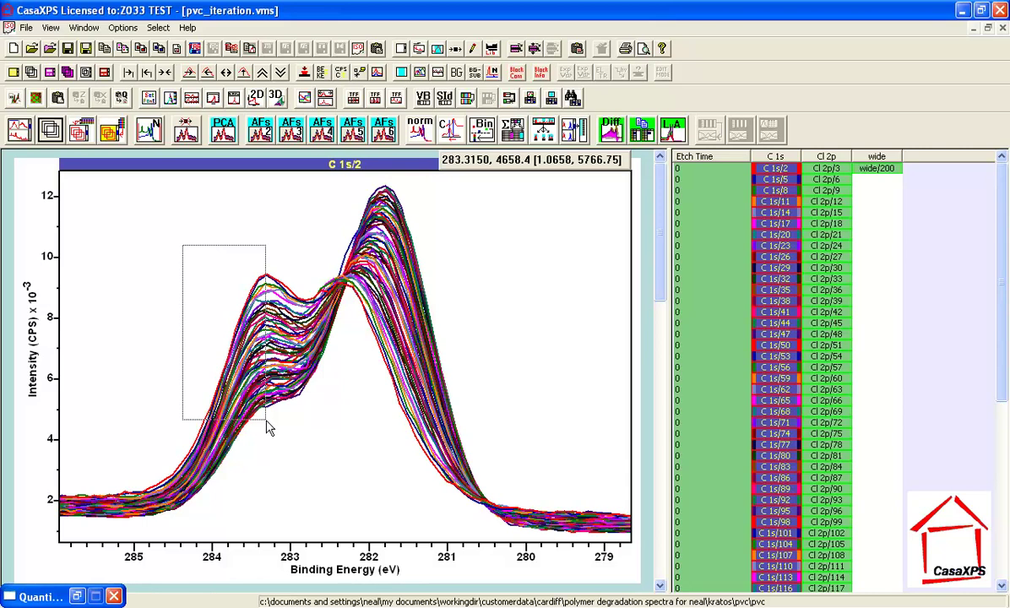
{"action": "left_click_drag", "start_coordinate": [267, 427], "coordinate": [266, 427]}
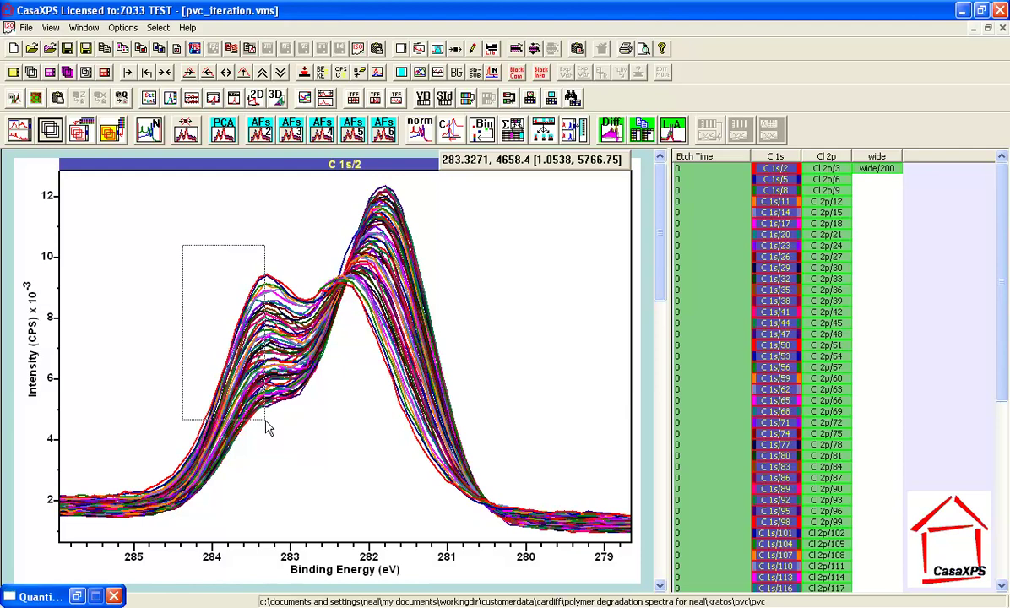
{"action": "left_click_drag", "start_coordinate": [265, 422], "coordinate": [267, 425]}
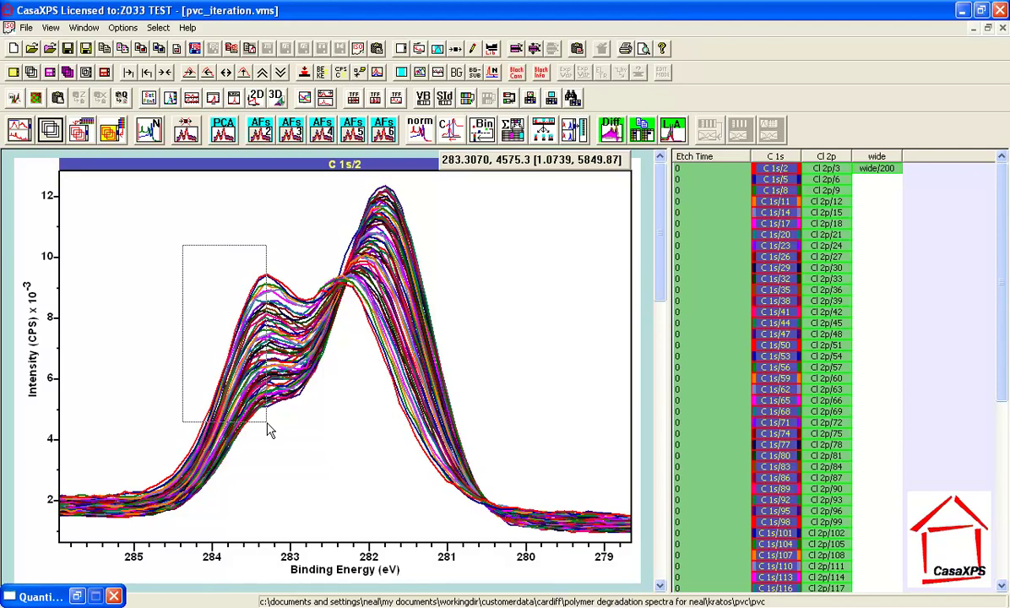
{"action": "left_click_drag", "start_coordinate": [268, 427], "coordinate": [268, 426]}
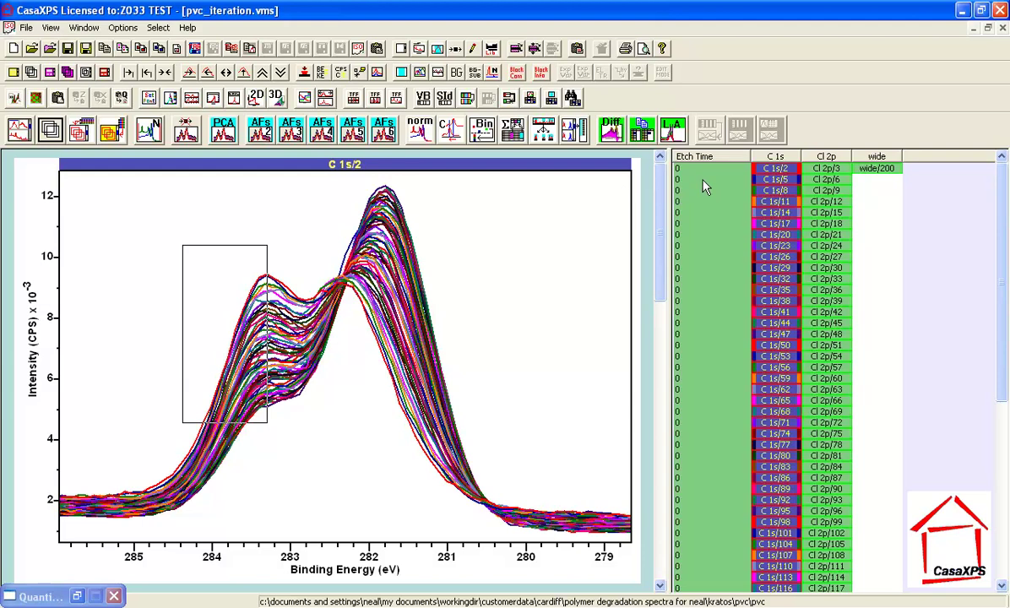
Step: Select all C 1s and Cl 2p spectra and re-bin them into a new file
{"action": "left_click", "coordinate": [763, 158]}
{"action": "left_click", "coordinate": [774, 158]}
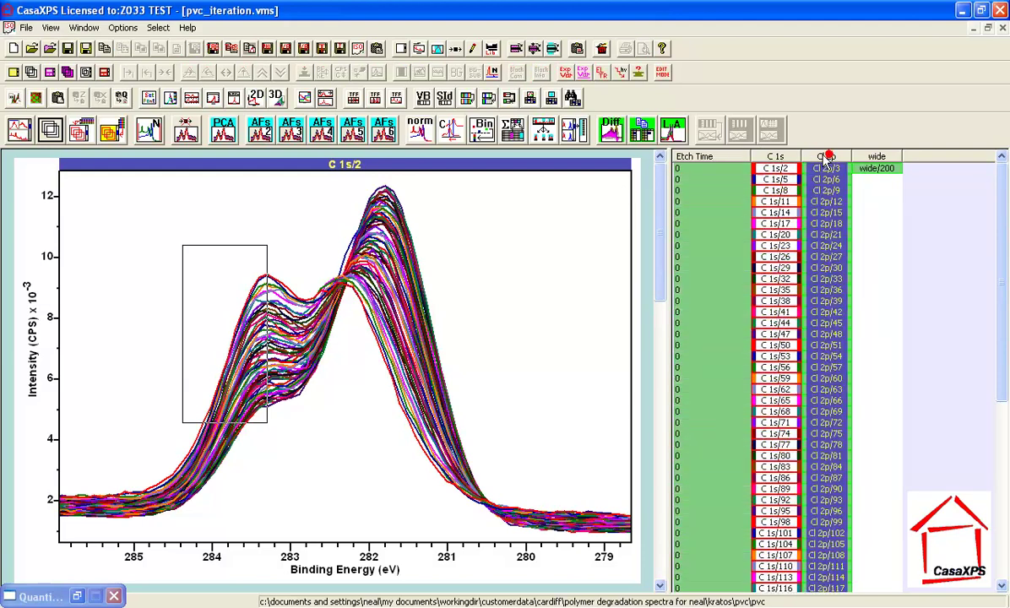
{"action": "left_click", "coordinate": [774, 158]}
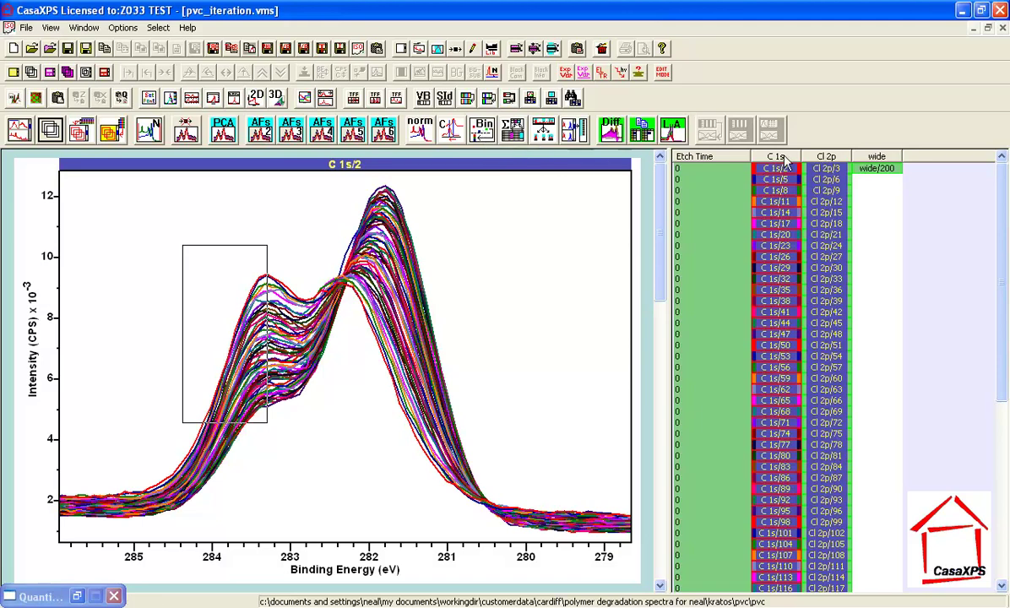
{"action": "left_click", "coordinate": [484, 131]}
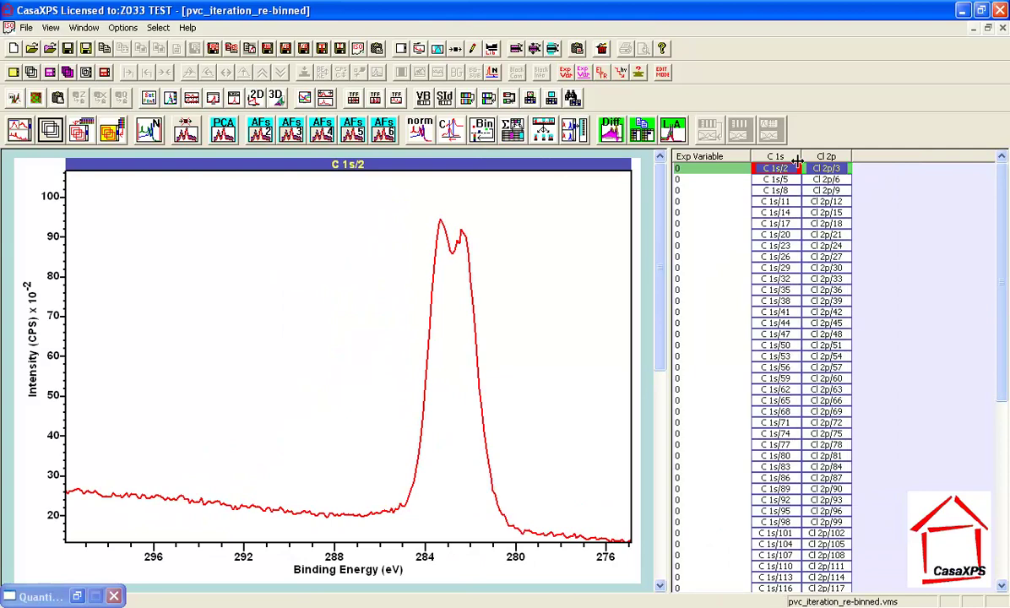
Step: Overlay the re-binned Cl 2p spectra for inspection, and close the re-binned file
{"action": "left_click", "coordinate": [827, 157]}
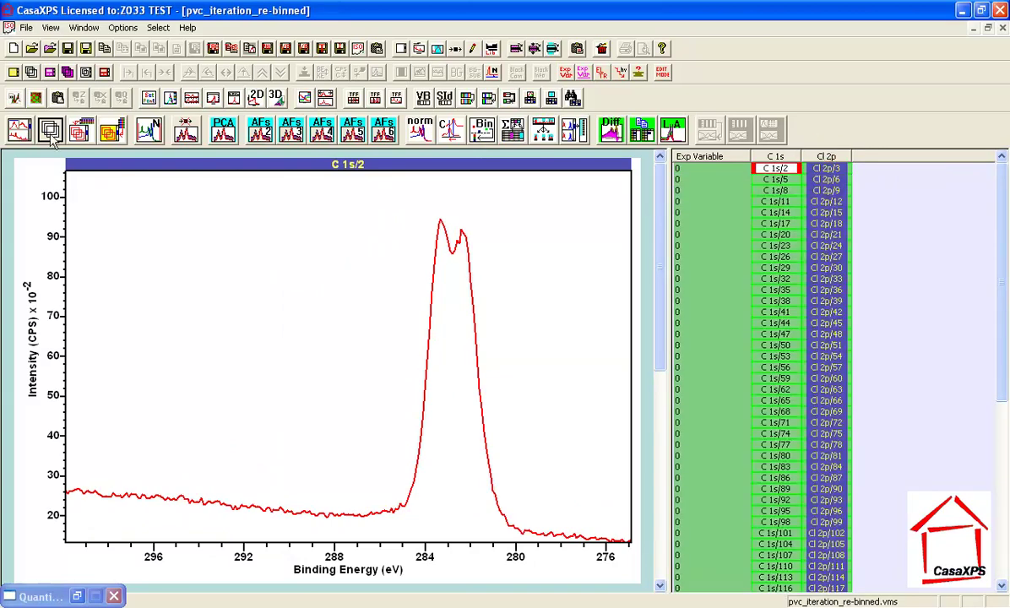
{"action": "left_click", "coordinate": [49, 129]}
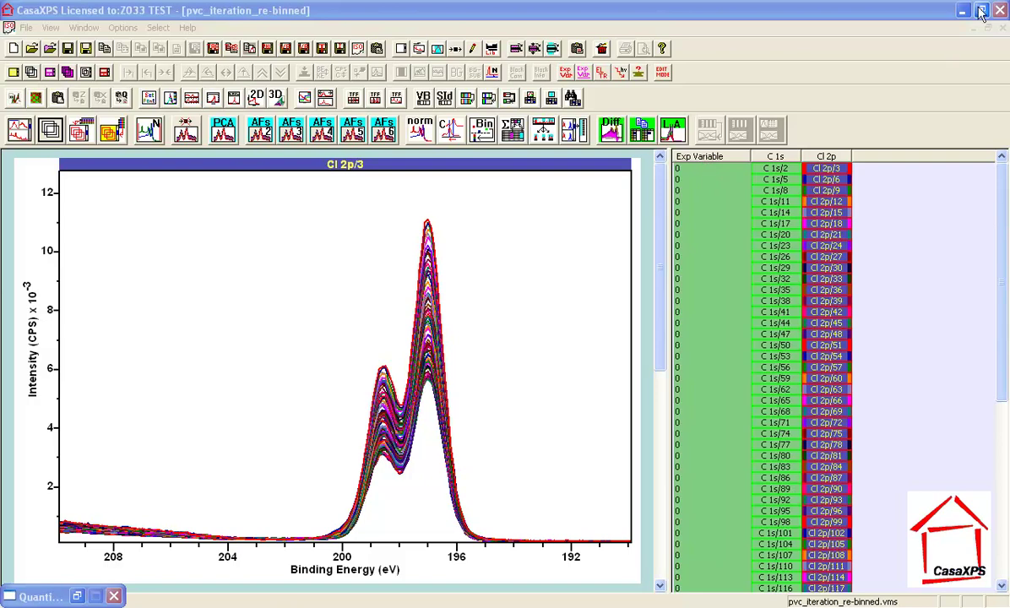
{"action": "left_click", "coordinate": [1004, 29]}
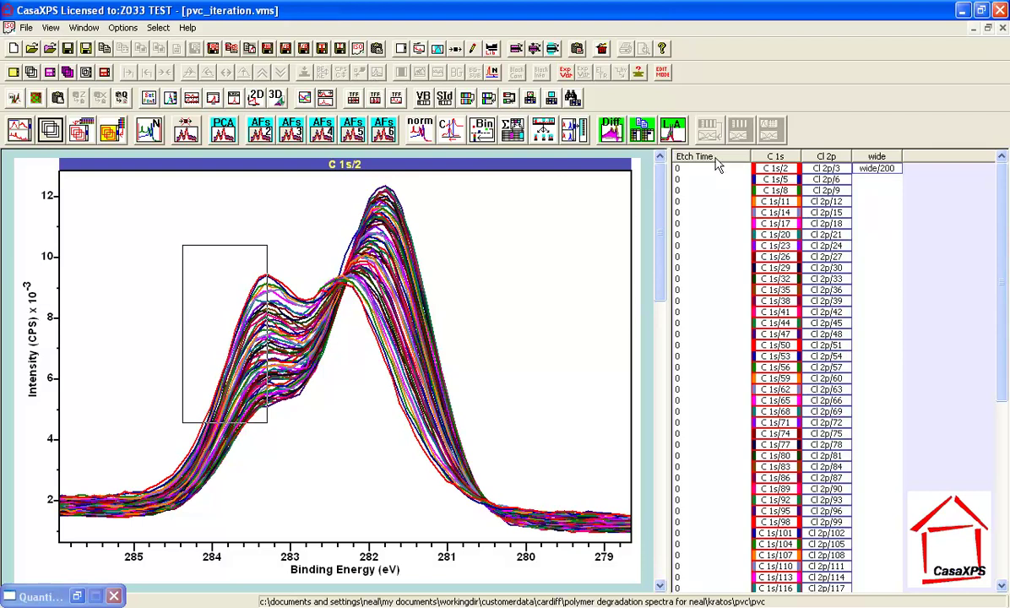
Step: Check the C 1s calibration in the processing history, and change the row variable of pvc_iteration.vms to Date Stamp Index
{"action": "left_click", "coordinate": [458, 49]}
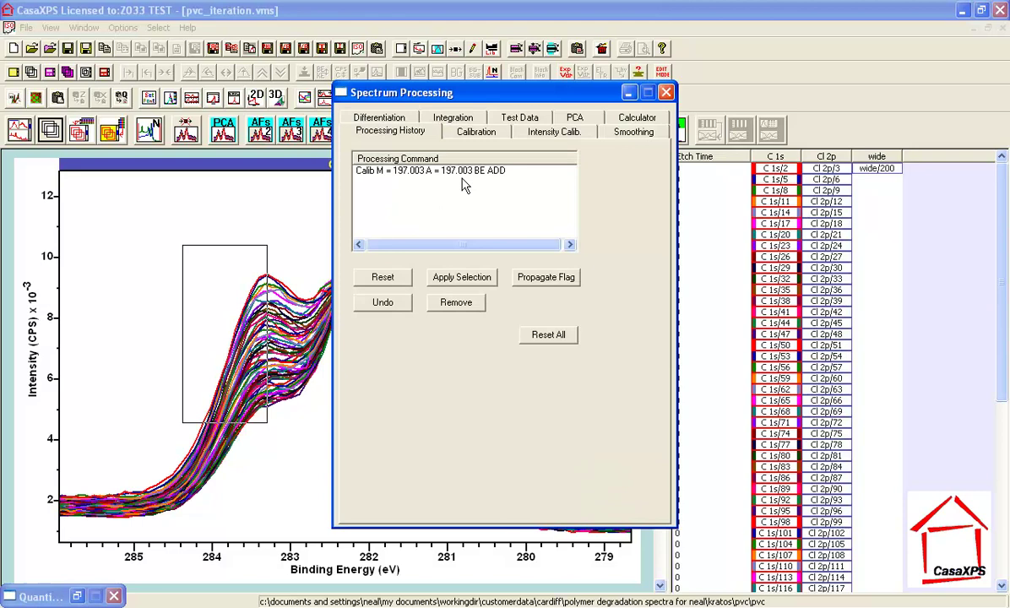
{"action": "left_click", "coordinate": [629, 92]}
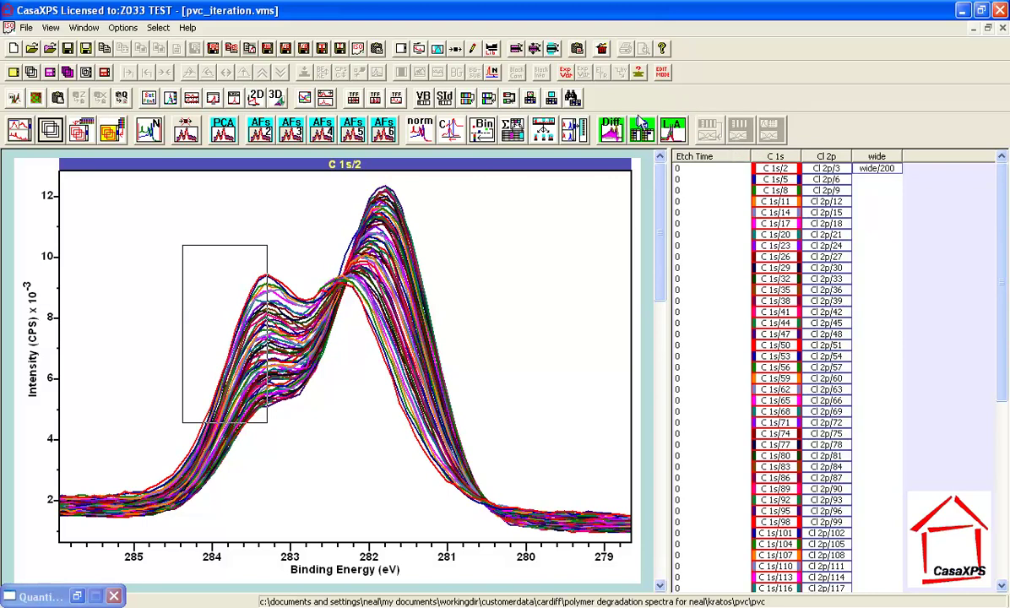
{"action": "left_click", "coordinate": [509, 99]}
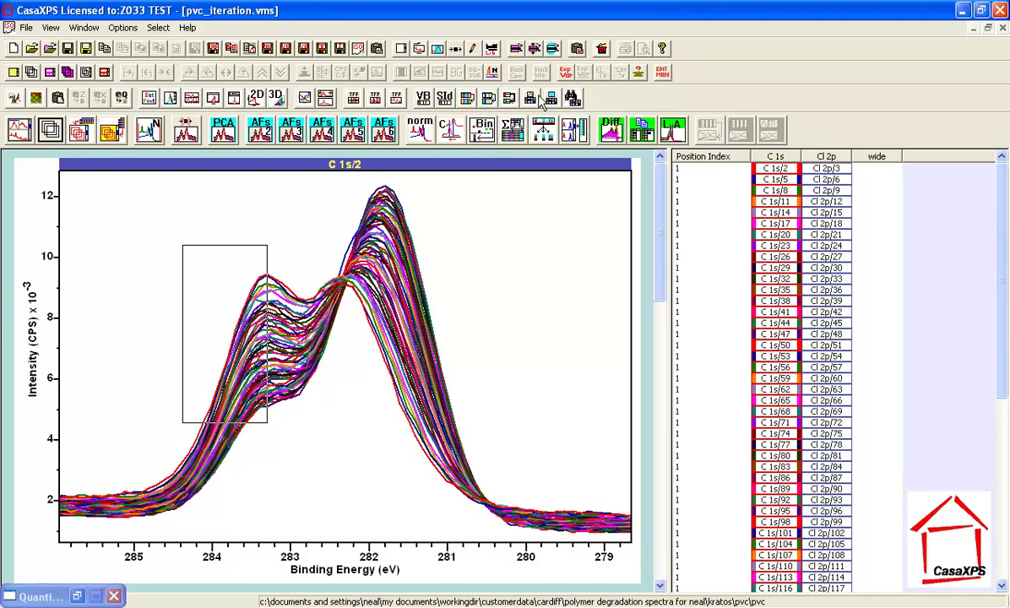
{"action": "left_click", "coordinate": [510, 98]}
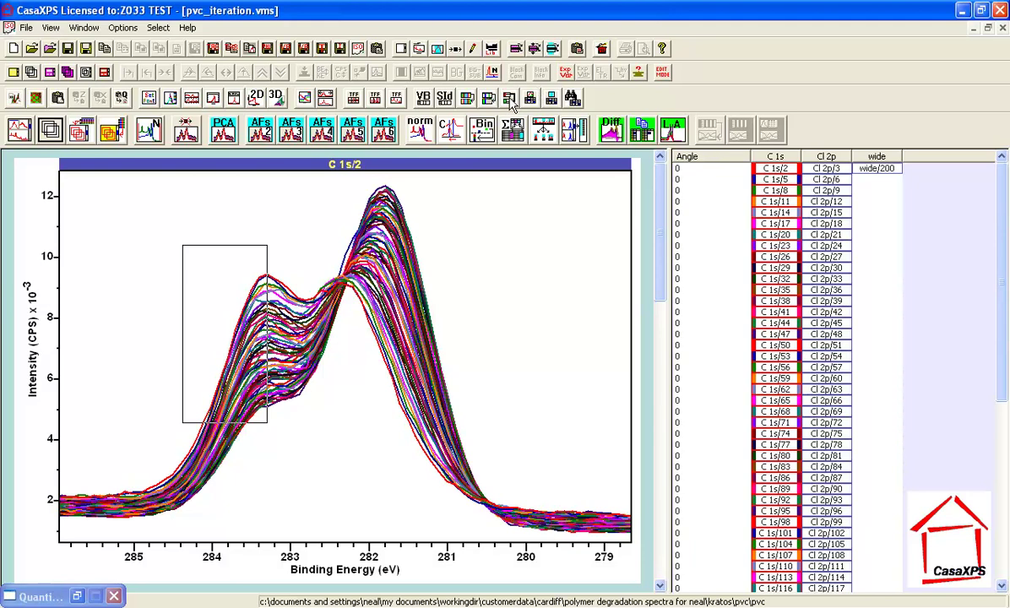
{"action": "left_click", "coordinate": [510, 98]}
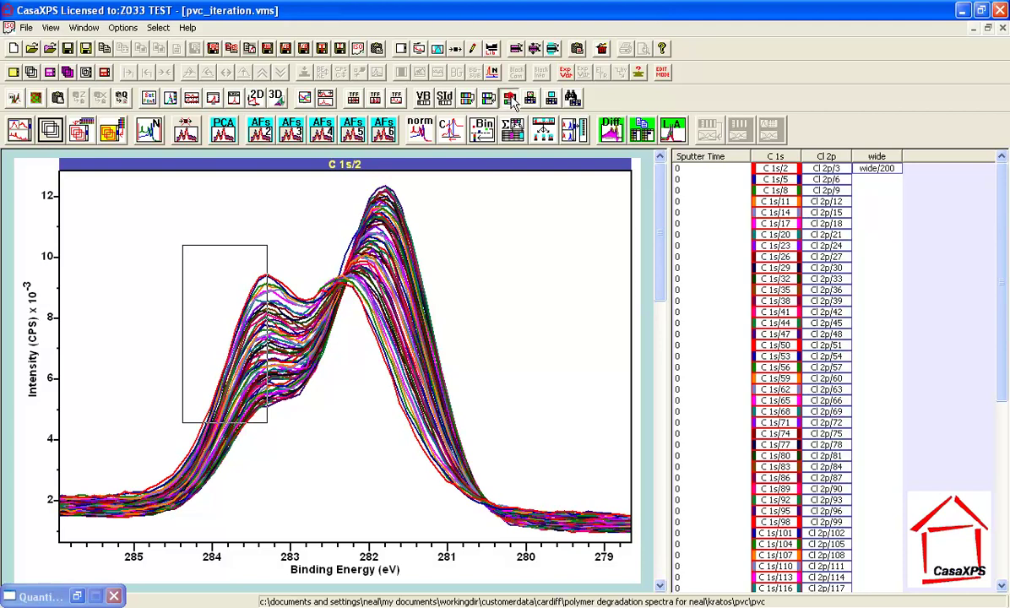
{"action": "left_click", "coordinate": [511, 98]}
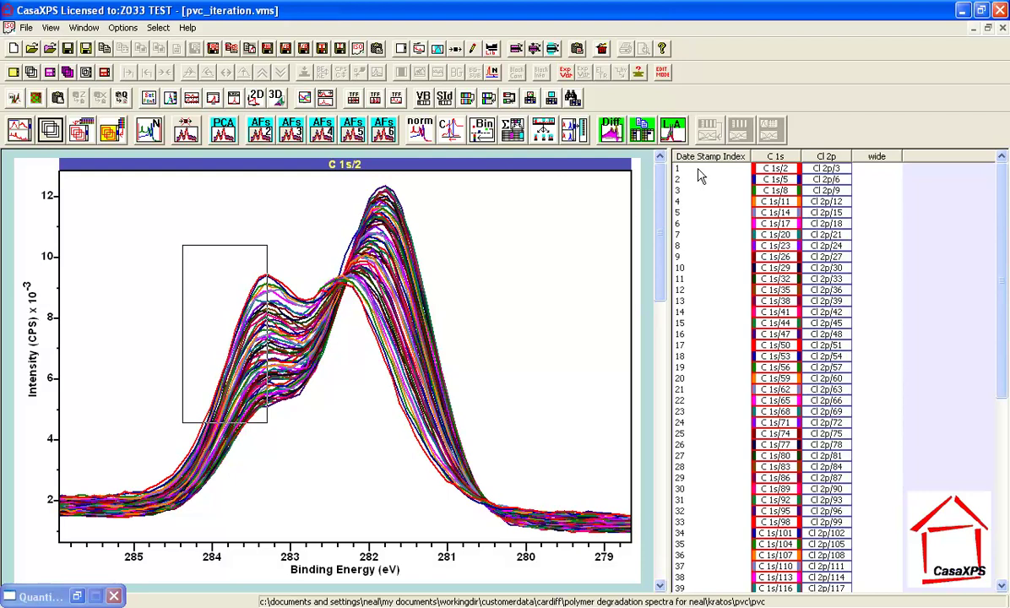
Step: Re-bin all C 1s and Cl 2p spectra, indexed by date stamp, into a new file
{"action": "left_click", "coordinate": [773, 157]}
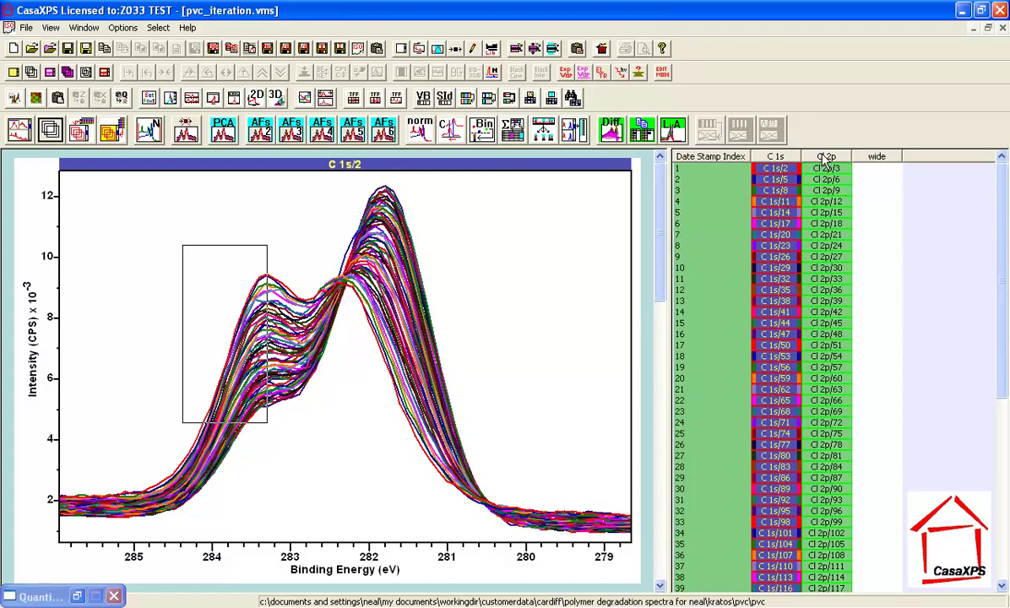
{"action": "left_click", "coordinate": [772, 156]}
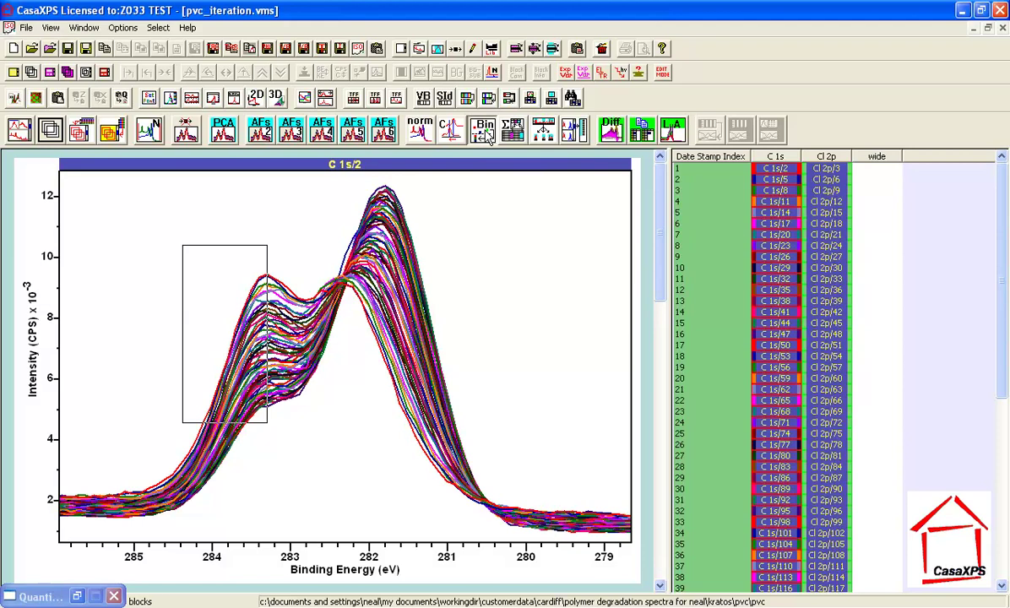
{"action": "left_click", "coordinate": [488, 134]}
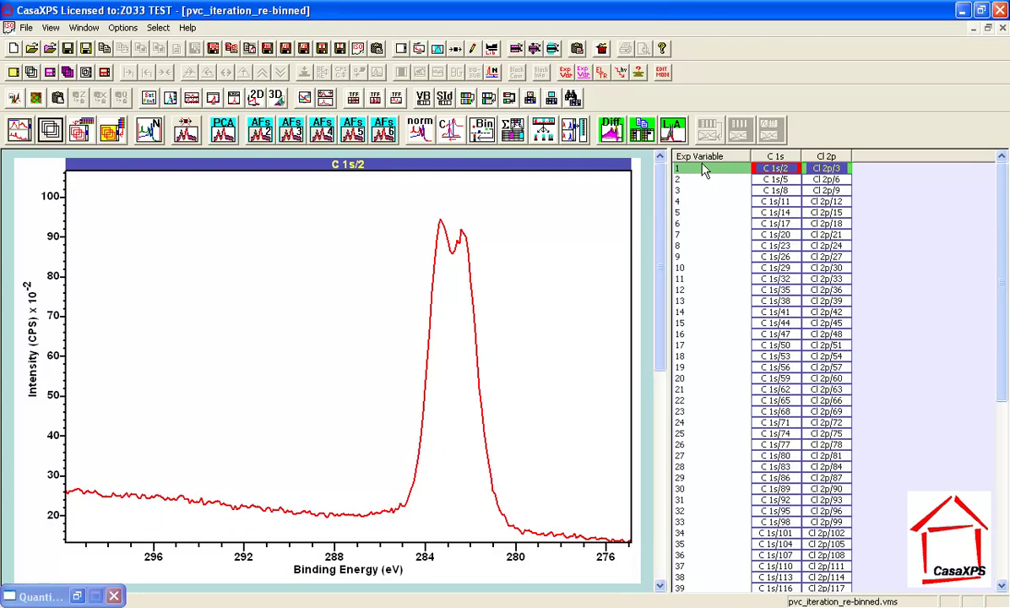
Step: Overlay the re-binned Cl 2p spectra and compare them with the overlaid C 1s spectra
{"action": "left_click", "coordinate": [773, 154]}
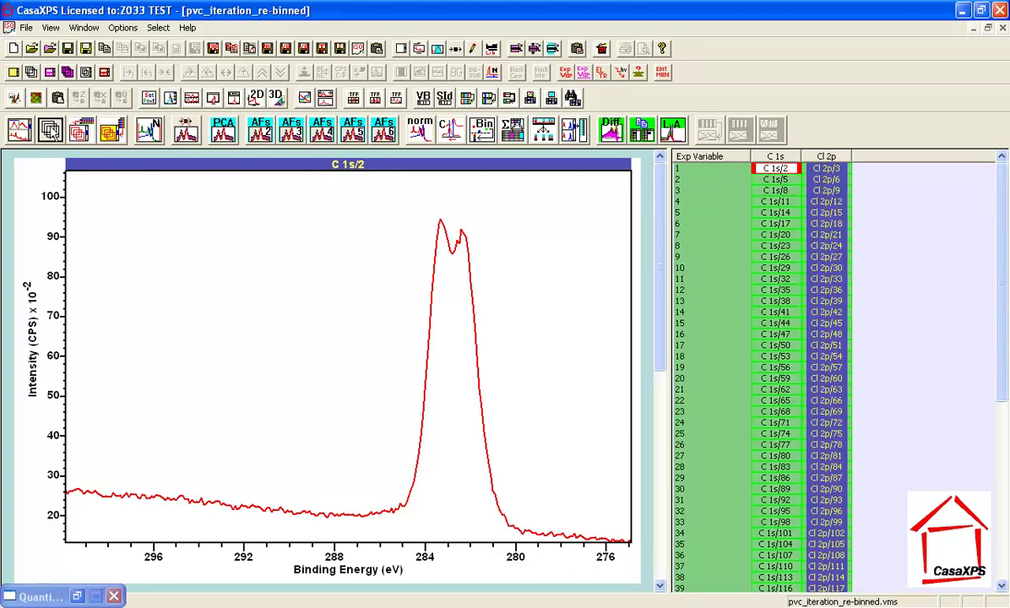
{"action": "left_click", "coordinate": [50, 126]}
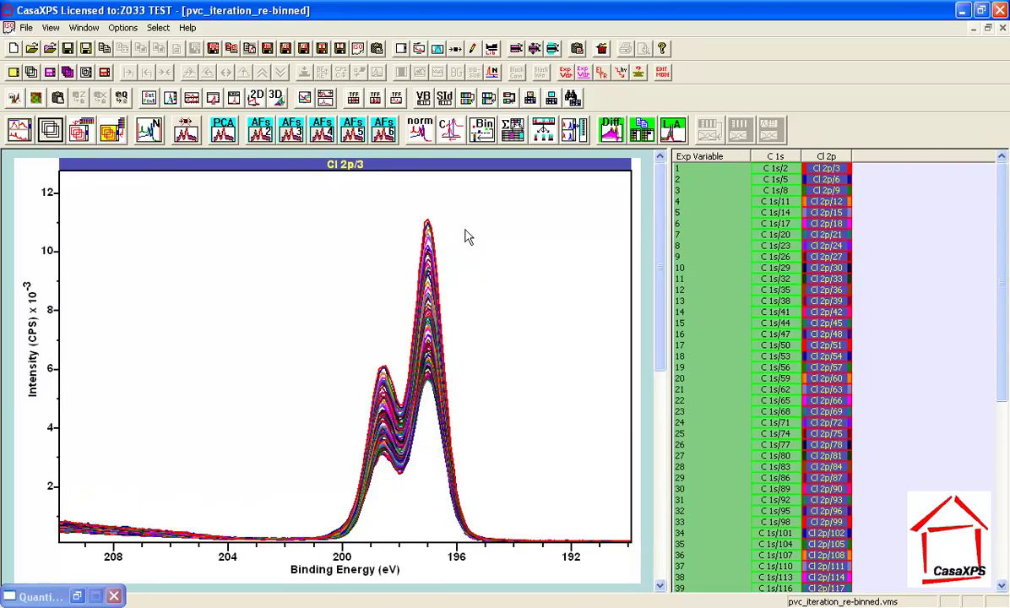
{"action": "key", "text": "Left"}
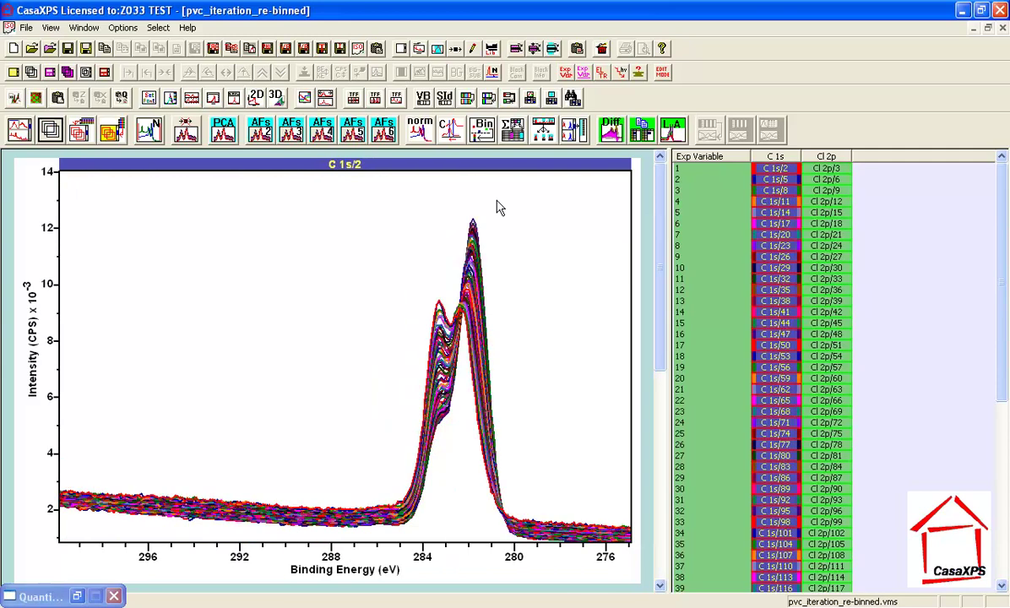
{"action": "key", "text": "Right"}
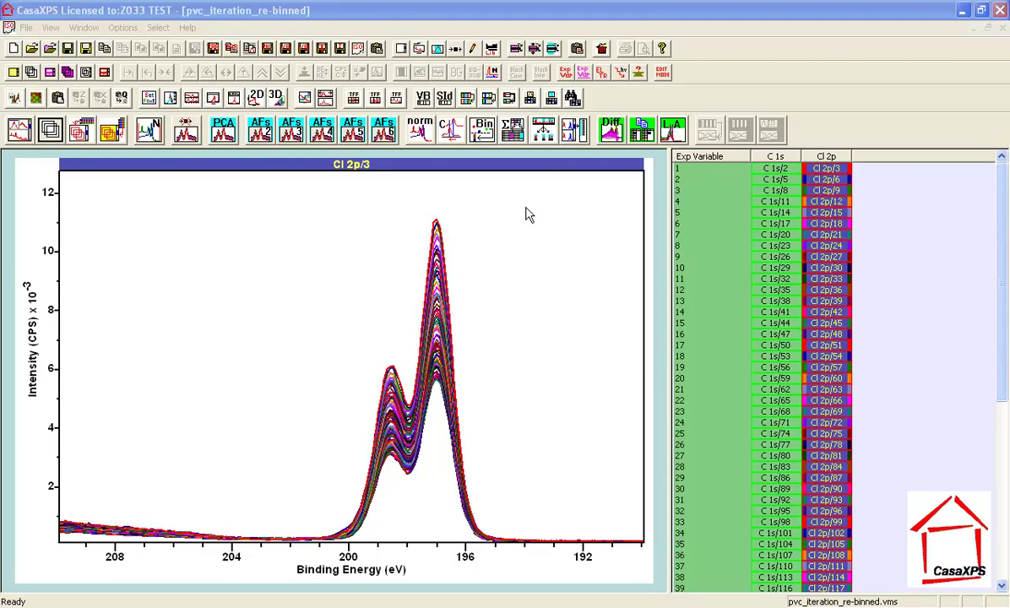
Step: Run PCA on the overlaid Cl 2p spectra with the residual plot shown, and reconstruct the spectra using 2 AFs
{"action": "left_click", "coordinate": [443, 277]}
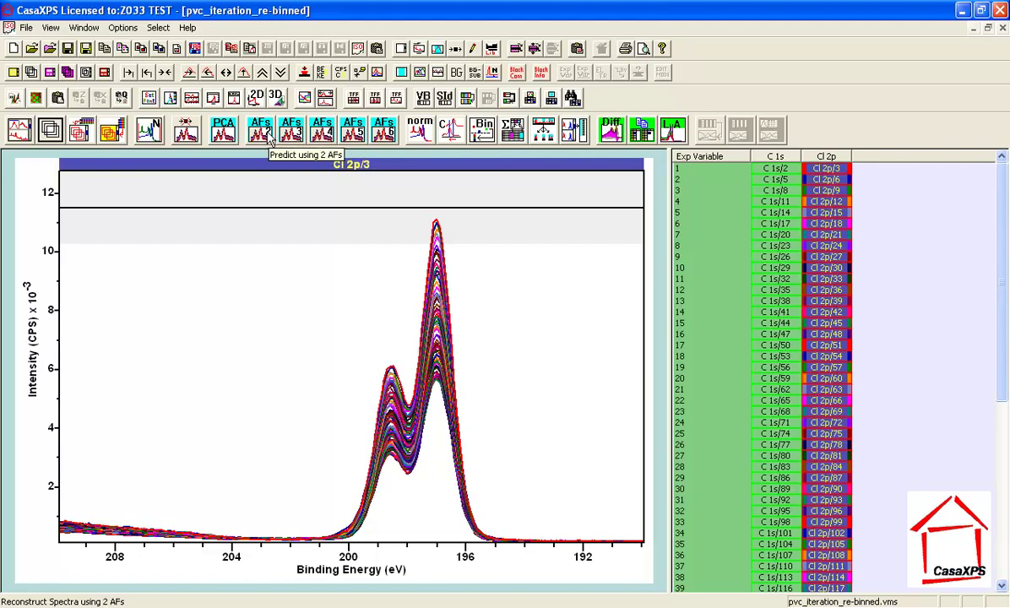
{"action": "left_click", "coordinate": [222, 125]}
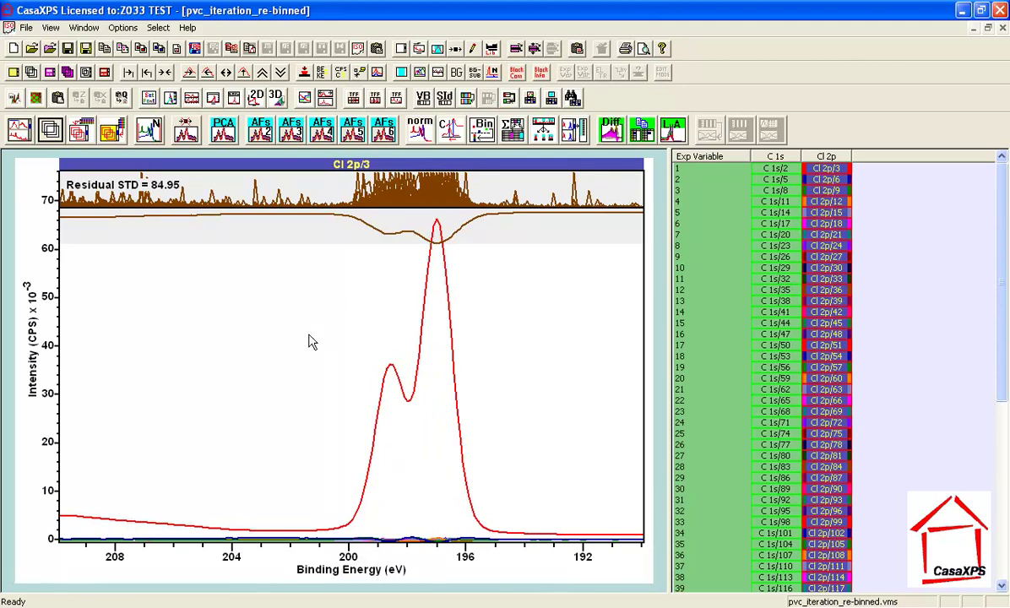
{"action": "left_click", "coordinate": [263, 135]}
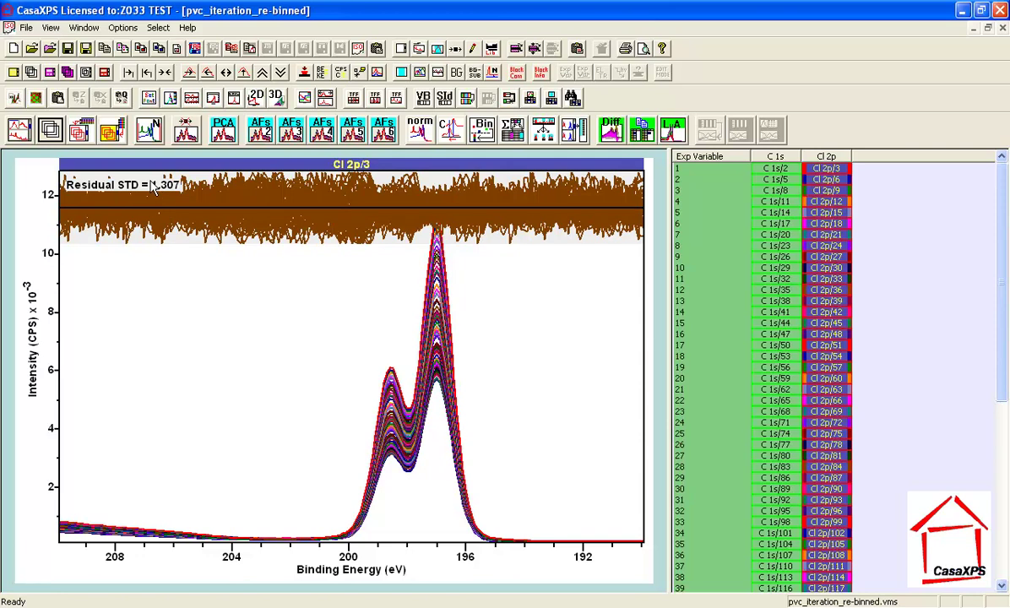
Step: Reconstruct the Cl 2p spectra using 3 AFs, and overlay all re-binned C 1s spectra
{"action": "left_click", "coordinate": [292, 137]}
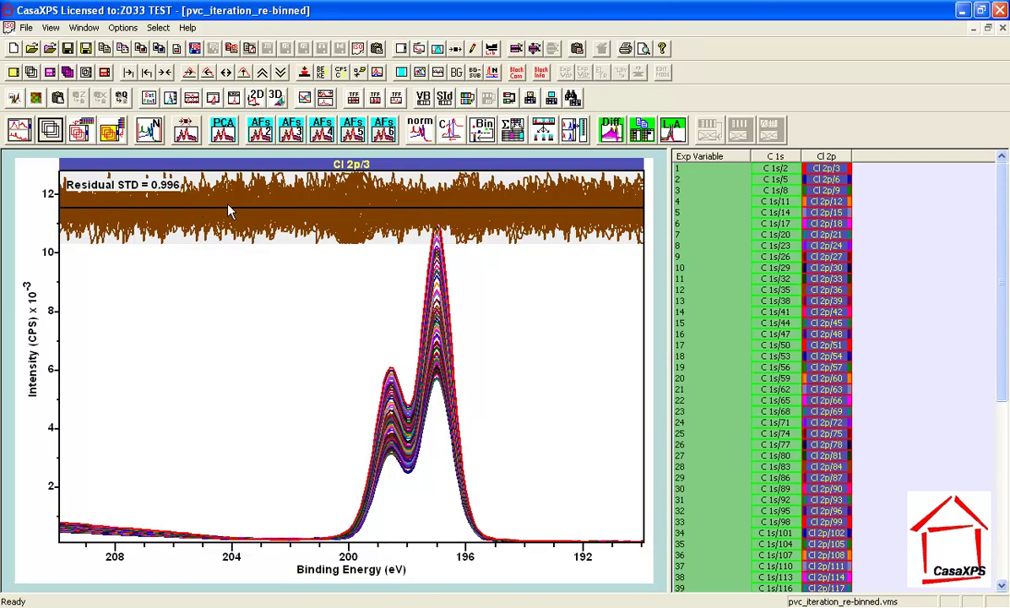
{"action": "left_click", "coordinate": [775, 156]}
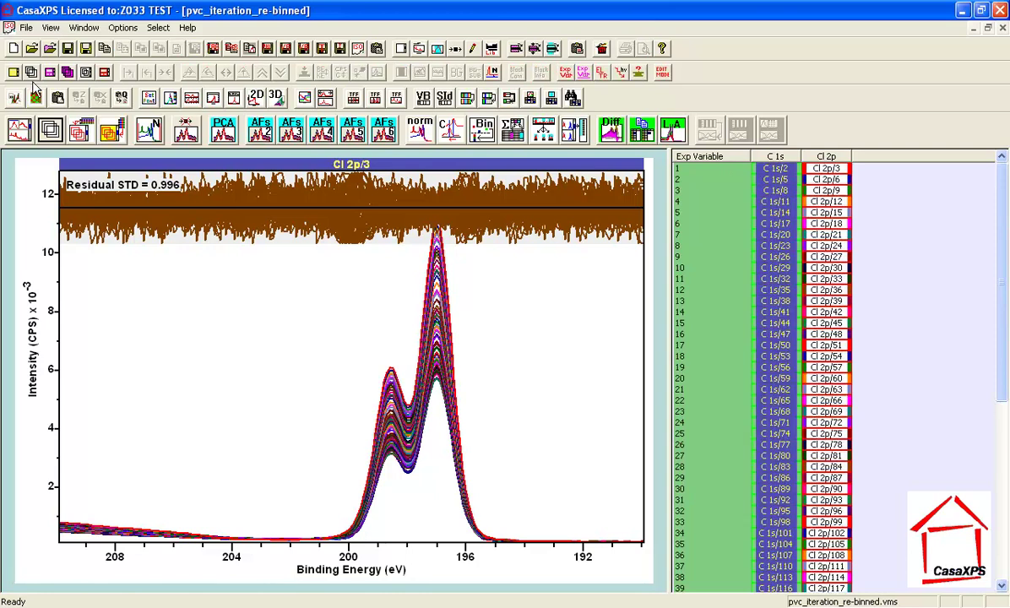
{"action": "left_click", "coordinate": [49, 130]}
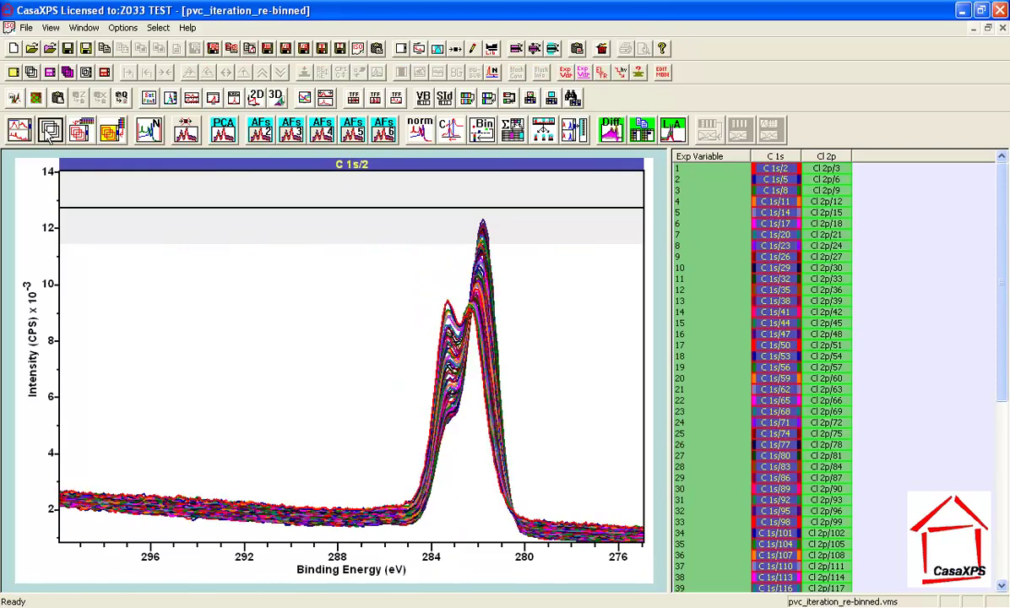
Step: Compare reconstructions of the overlaid C 1s spectra using 2 and 3 AFs, and keep the one using 2 AFs
{"action": "left_click", "coordinate": [262, 138]}
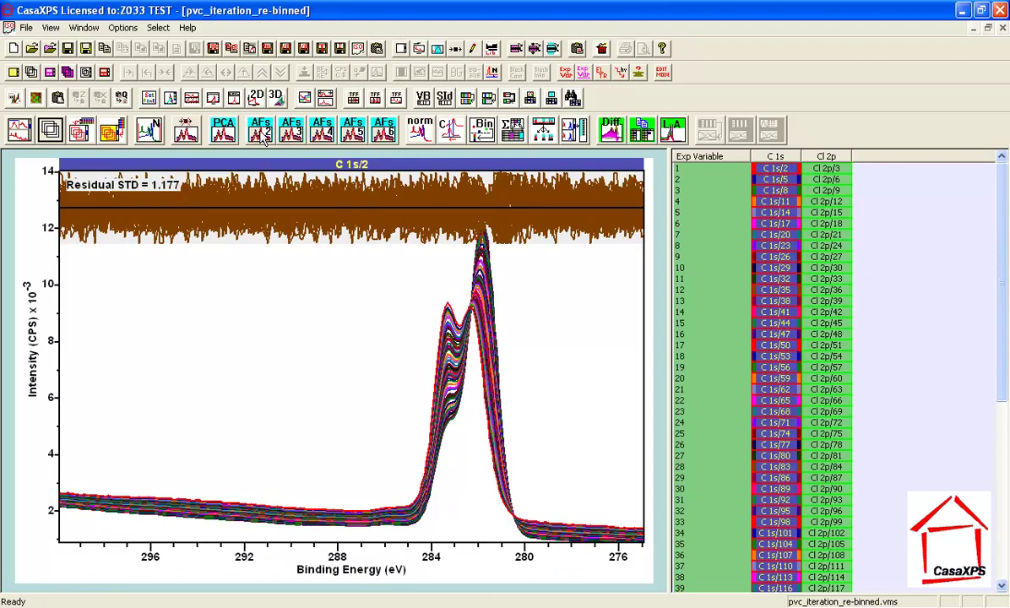
{"action": "left_click", "coordinate": [291, 129]}
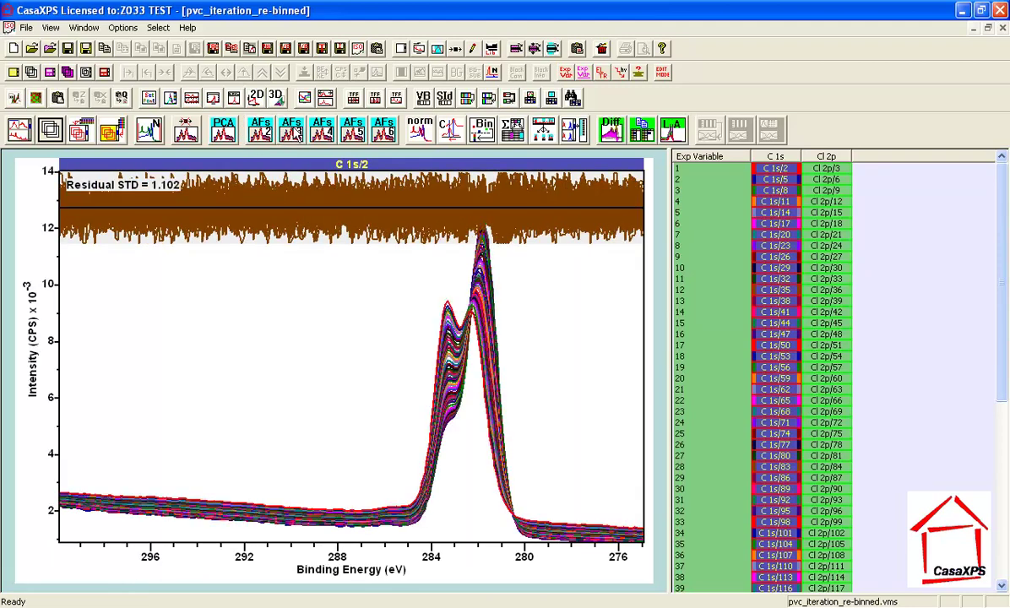
{"action": "left_click", "coordinate": [252, 123]}
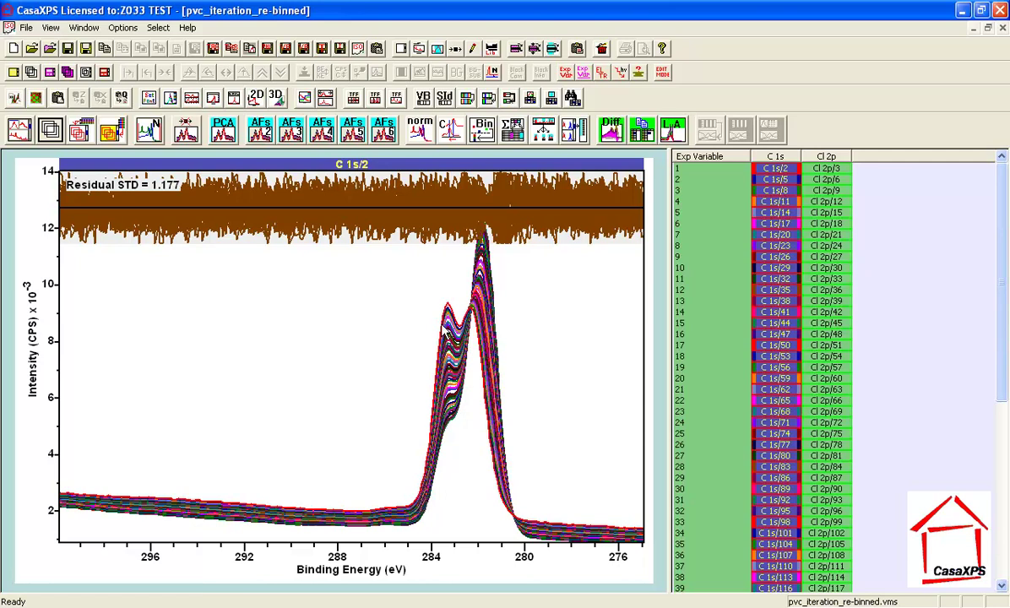
Step: Display all C 1s and Cl 2p spectra together, tiled by row, and browse the first tiles
{"action": "left_click", "coordinate": [721, 159]}
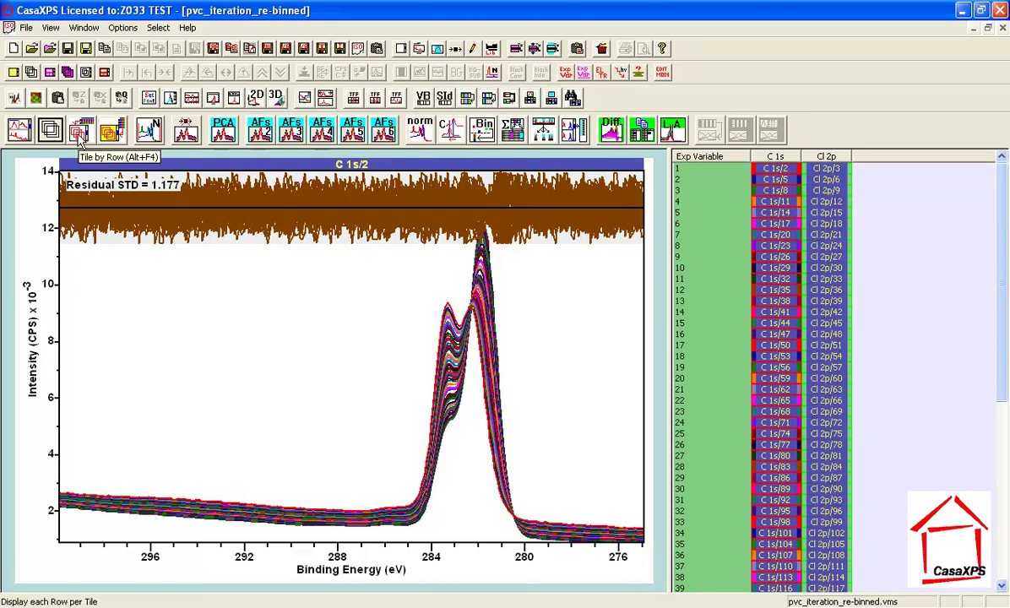
{"action": "left_click", "coordinate": [79, 134]}
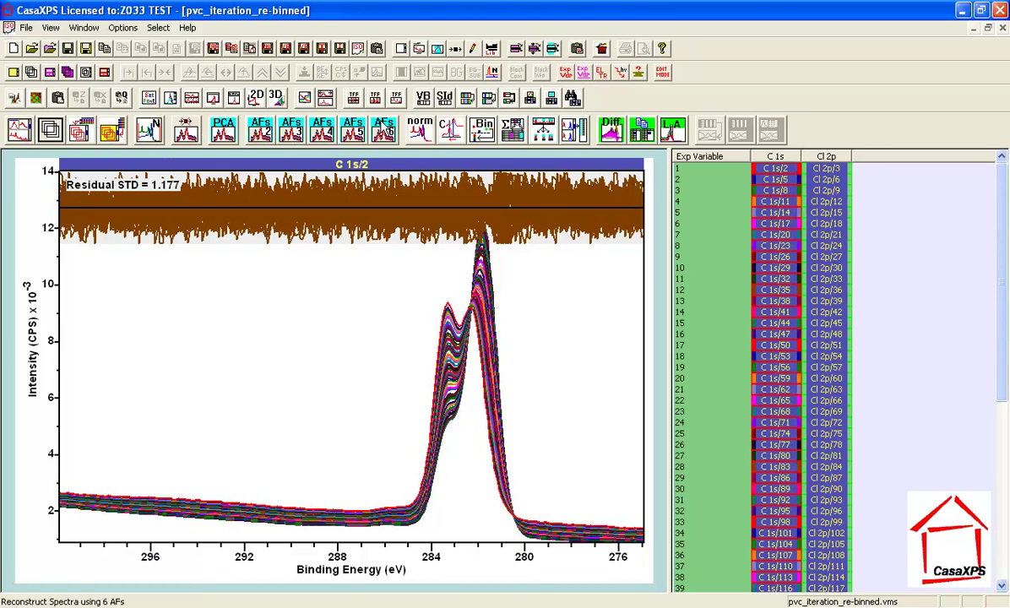
{"action": "left_click", "coordinate": [81, 131]}
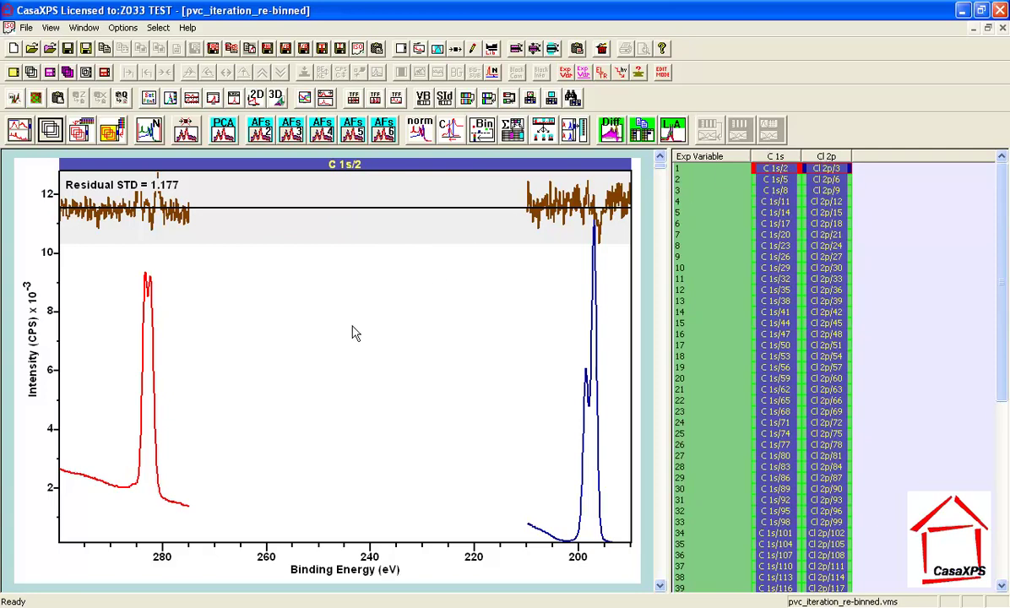
{"action": "left_click", "coordinate": [661, 275]}
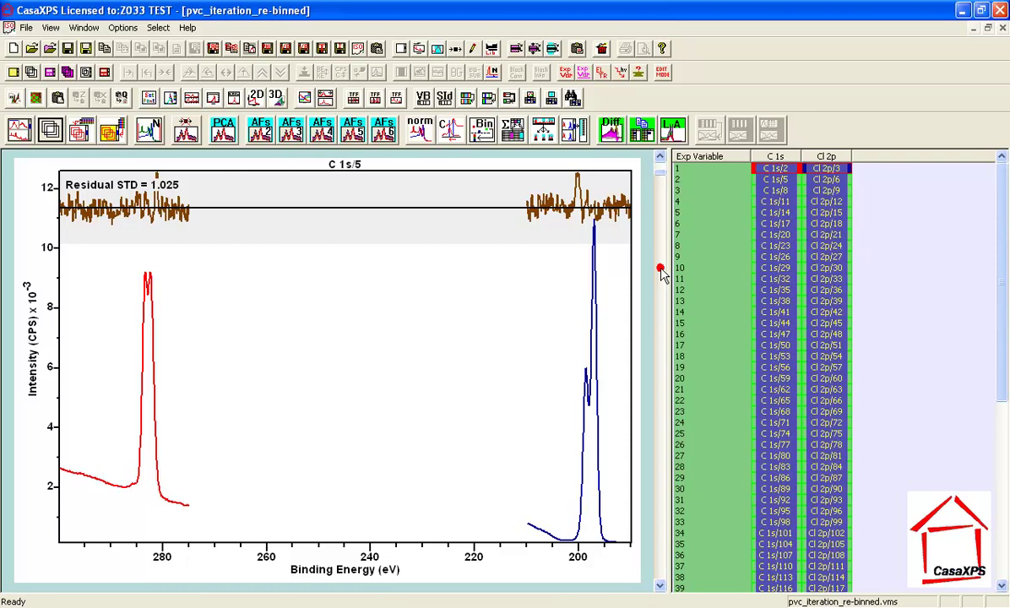
{"action": "left_click", "coordinate": [661, 274]}
{"action": "left_click", "coordinate": [661, 274]}
{"action": "left_click", "coordinate": [661, 274]}
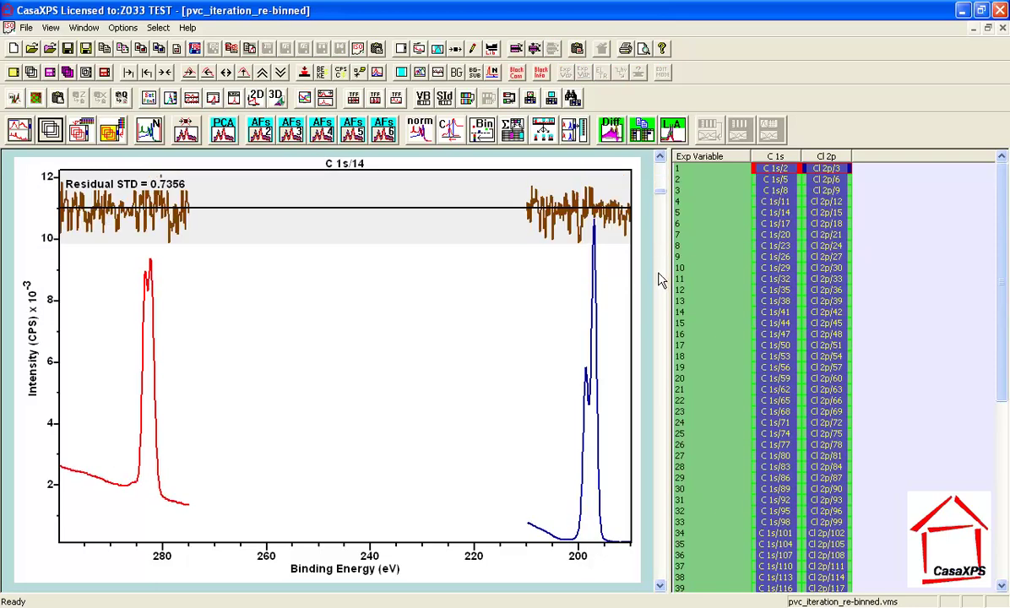
{"action": "left_click", "coordinate": [661, 275]}
{"action": "left_click", "coordinate": [661, 272]}
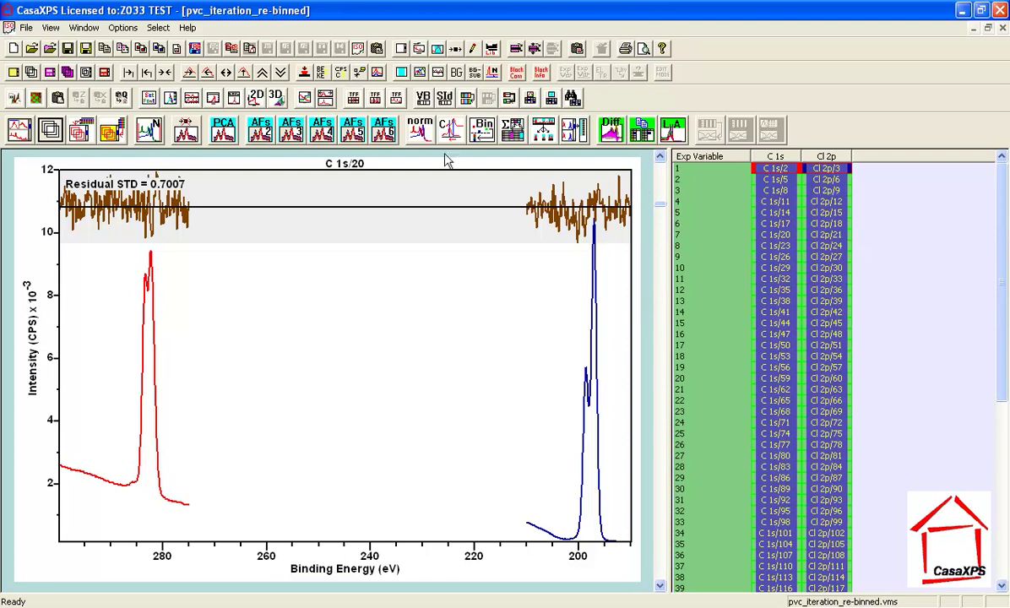
Step: Review the C 1s processing history and the merge options among the test data processing functions
{"action": "left_click", "coordinate": [453, 48]}
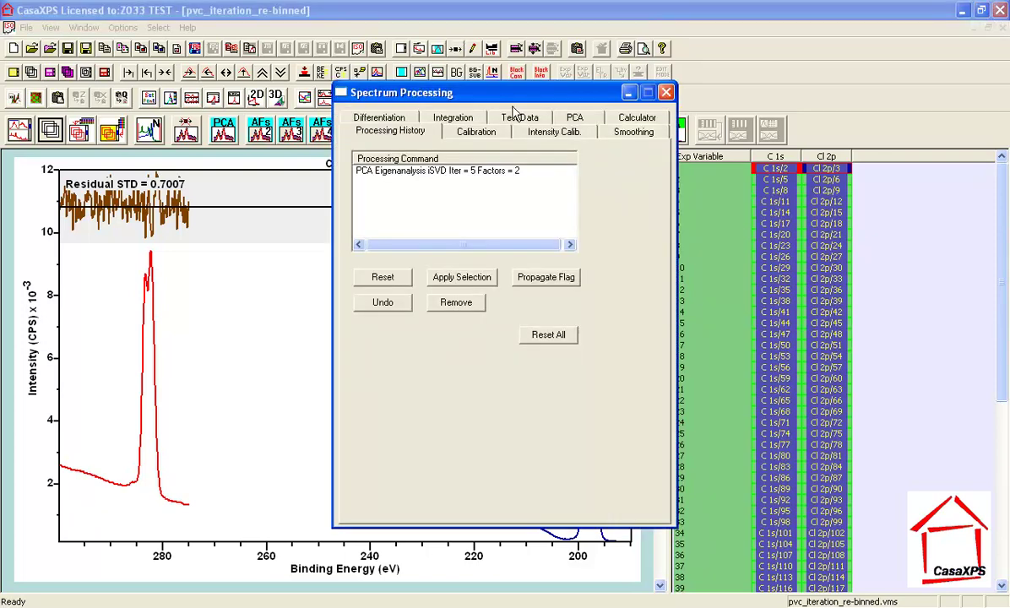
{"action": "left_click", "coordinate": [521, 112]}
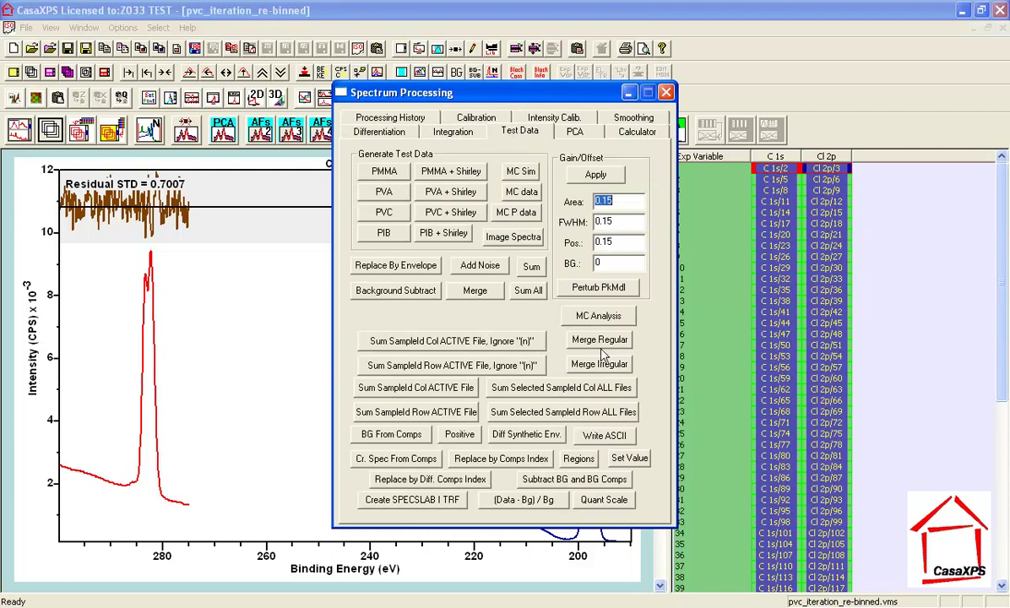
{"action": "left_click", "coordinate": [666, 92]}
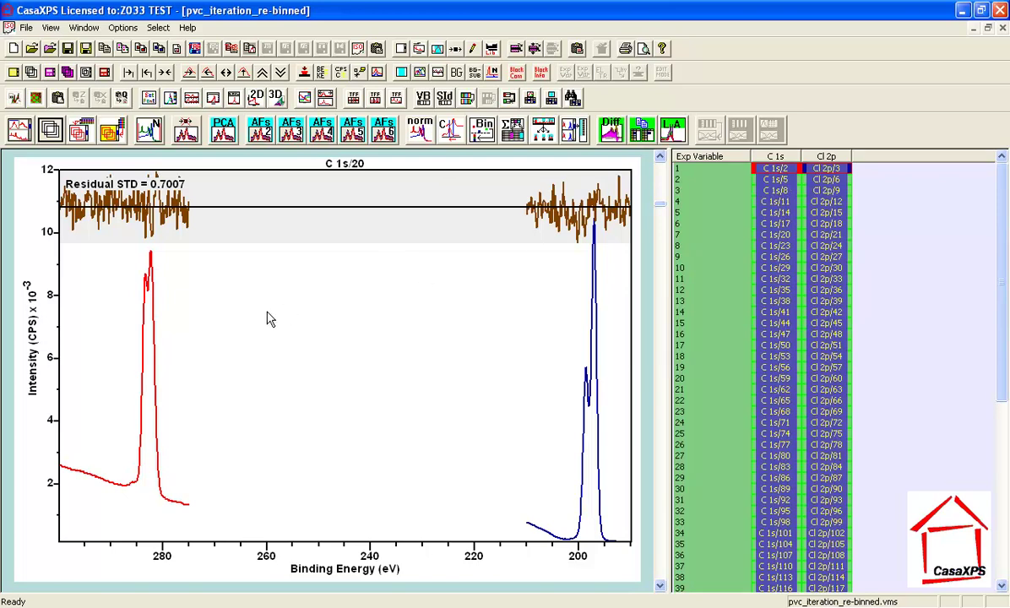
Step: Merge the overlaid C 1s and Cl 2p spectra of each row into a new file using Merge Irregular
{"action": "left_click", "coordinate": [658, 253]}
{"action": "left_click", "coordinate": [658, 271]}
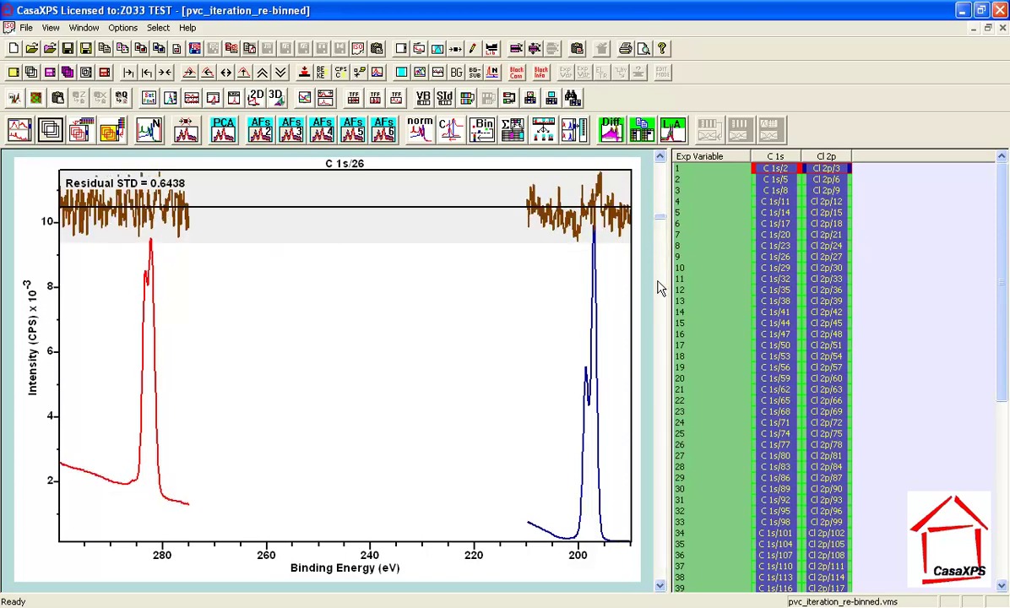
{"action": "left_click", "coordinate": [661, 287]}
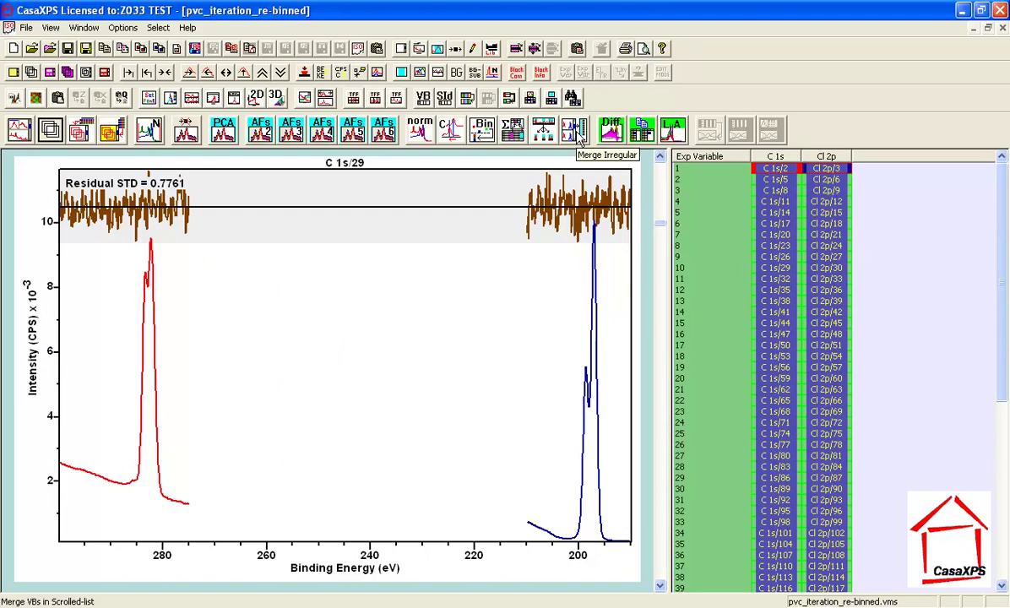
{"action": "left_click", "coordinate": [578, 136]}
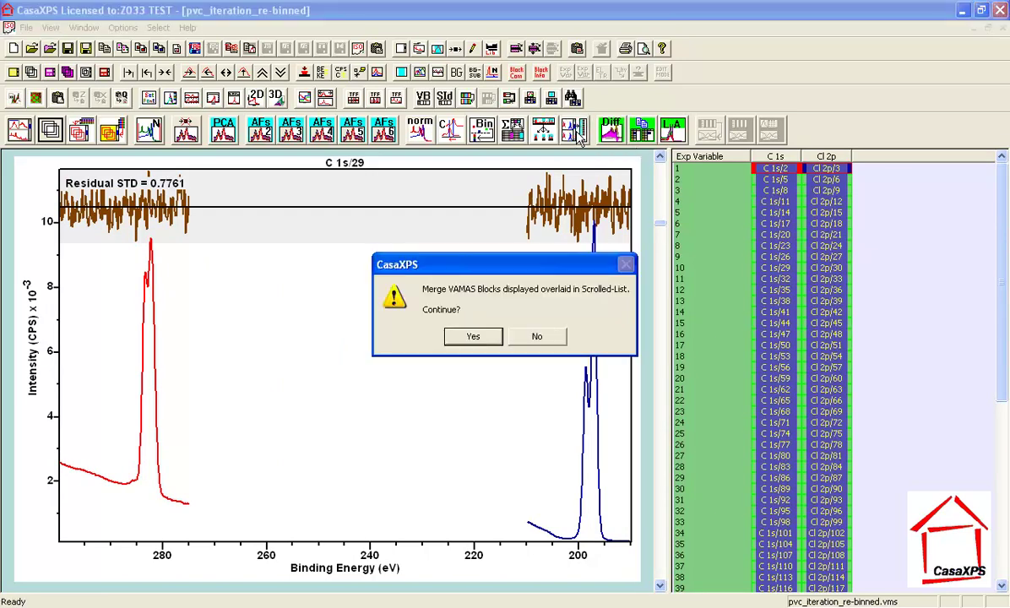
{"action": "left_click", "coordinate": [474, 337]}
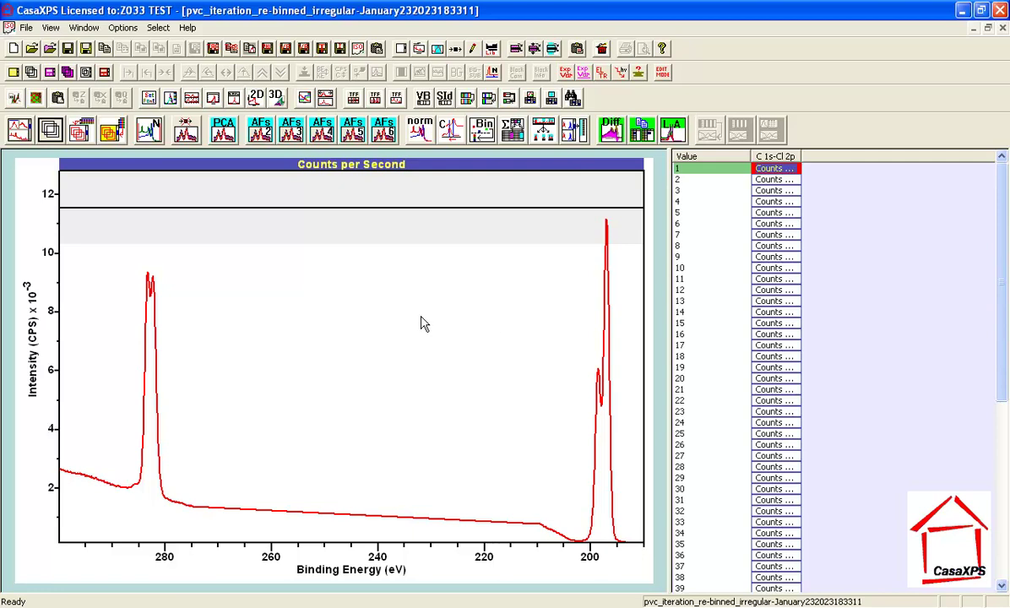
Step: Overlay all merged C 1s-Cl 2p spectra and generate a file of interpolated difference spectra from them
{"action": "left_click", "coordinate": [773, 159]}
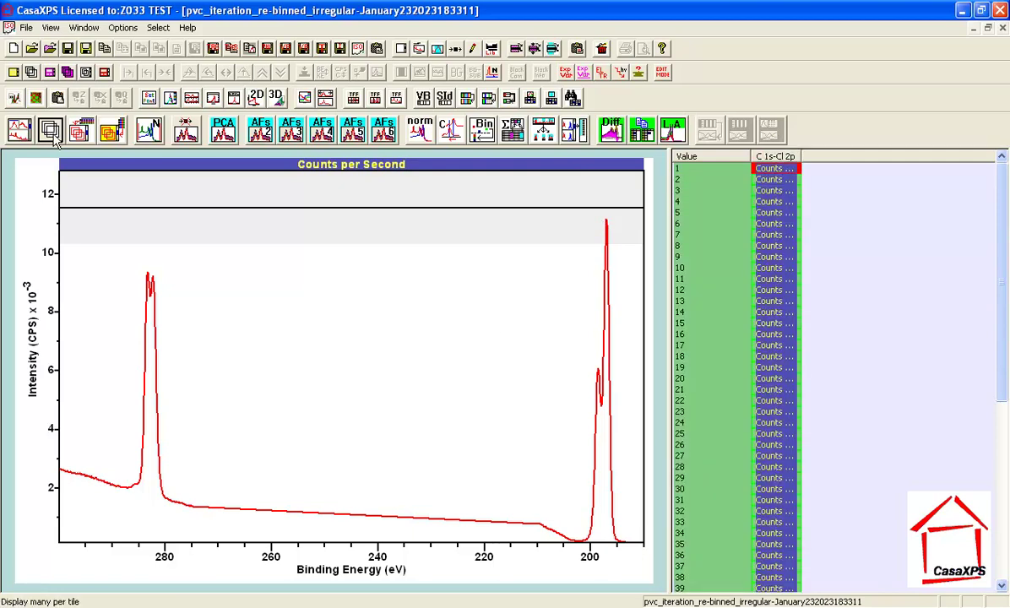
{"action": "left_click", "coordinate": [50, 129]}
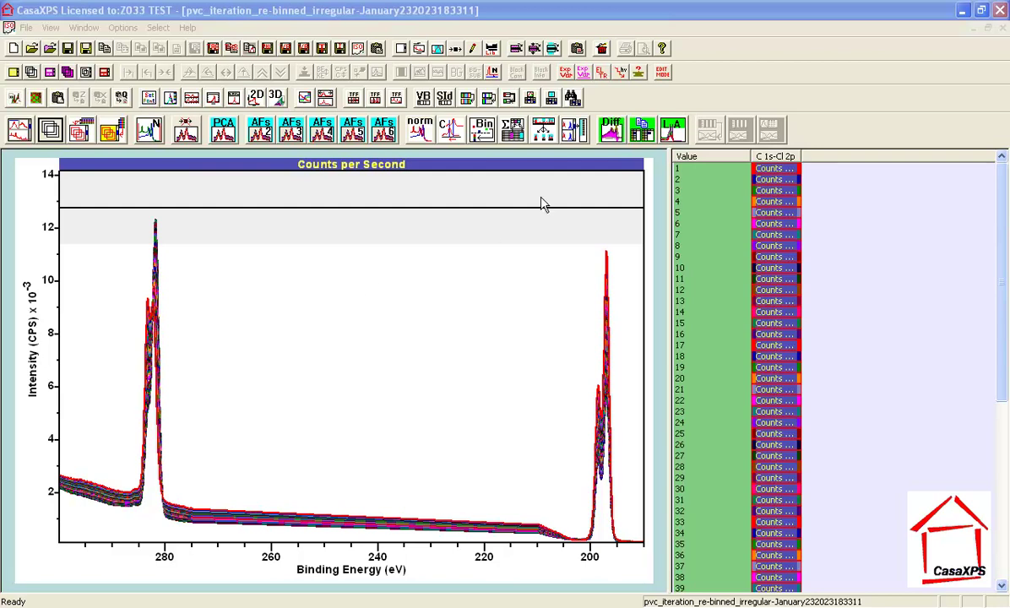
{"action": "left_click", "coordinate": [612, 133]}
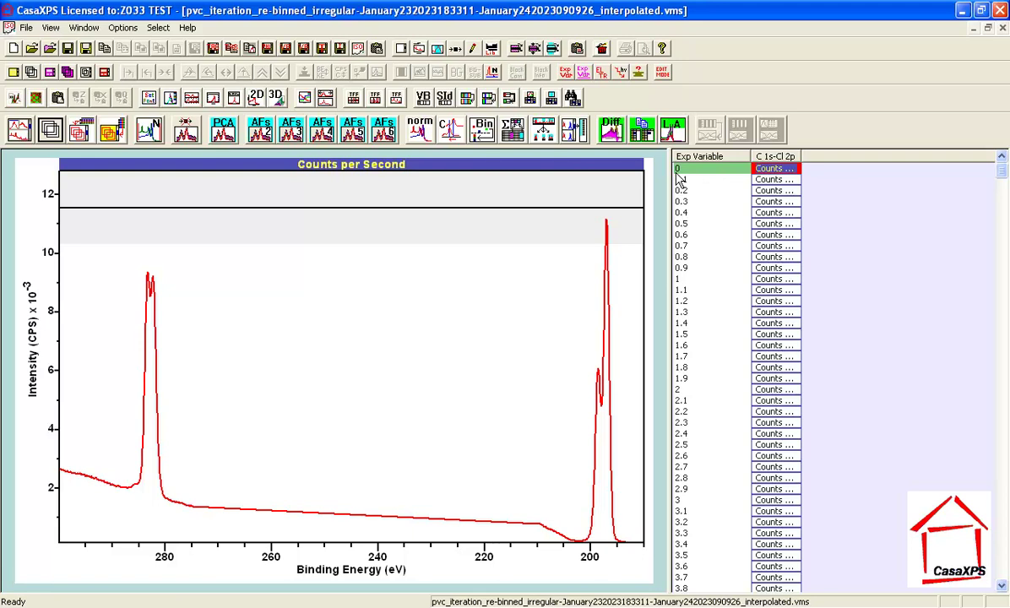
Step: Step through the interpolated C 1s-Cl 2p spectra one by one from Exp Variable 0, examining how the peak shapes and background change
{"action": "left_click", "coordinate": [769, 169]}
{"action": "key", "text": "Down"}
{"action": "key", "text": "Down"}
{"action": "key", "text": "Down"}
{"action": "key", "text": "Down"}
{"action": "key", "text": "Down"}
{"action": "key", "text": "Down"}
{"action": "key", "text": "Down"}
{"action": "key", "text": "Down"}
{"action": "key", "text": "Down"}
{"action": "key", "text": "Down"}
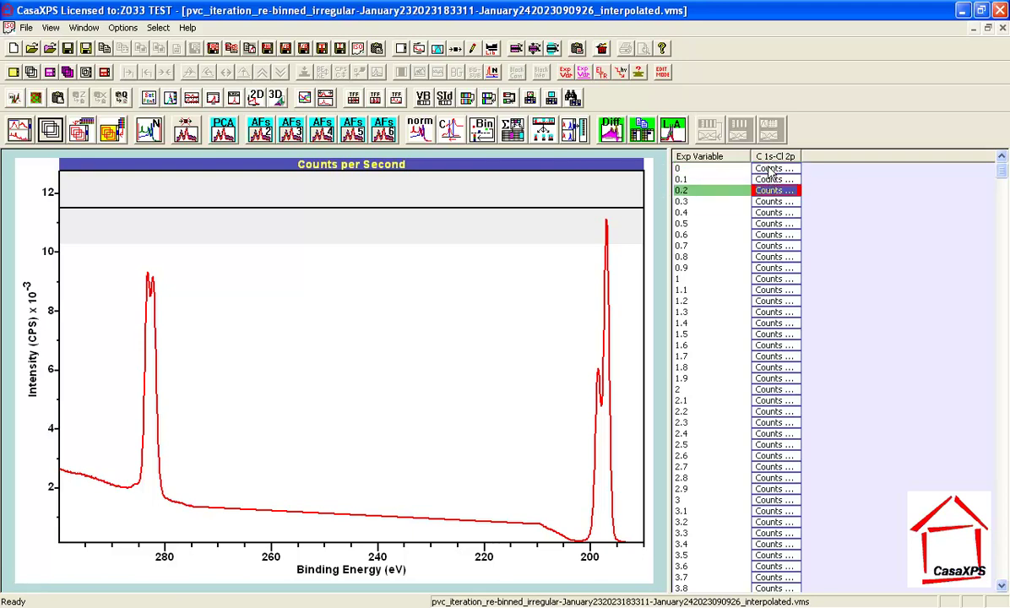
{"action": "key", "text": "Down"}
{"action": "key", "text": "Down"}
{"action": "key", "text": "Down"}
{"action": "key", "text": "Down"}
{"action": "key", "text": "Down"}
{"action": "key", "text": "Down"}
{"action": "key", "text": "Down"}
{"action": "key", "text": "Down"}
{"action": "key", "text": "Down"}
{"action": "key", "text": "Down"}
{"action": "key", "text": "Down"}
{"action": "key", "text": "Down"}
{"action": "key", "text": "Down"}
{"action": "key", "text": "Down"}
{"action": "key", "text": "Down"}
{"action": "key", "text": "Down"}
{"action": "key", "text": "Down"}
{"action": "key", "text": "Down"}
{"action": "key", "text": "Down"}
{"action": "key", "text": "Down"}
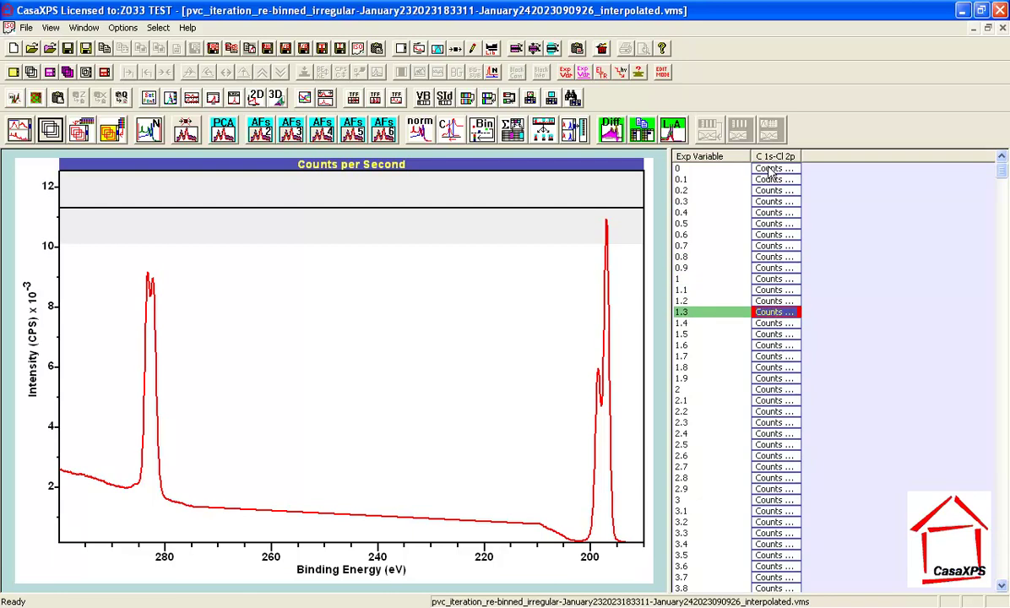
{"action": "key", "text": "Down"}
{"action": "key", "text": "Down"}
{"action": "key", "text": "Down"}
{"action": "key", "text": "Down"}
{"action": "key", "text": "Down"}
{"action": "key", "text": "Down"}
{"action": "key", "text": "Down"}
{"action": "key", "text": "Down"}
{"action": "key", "text": "Down"}
{"action": "key", "text": "Down"}
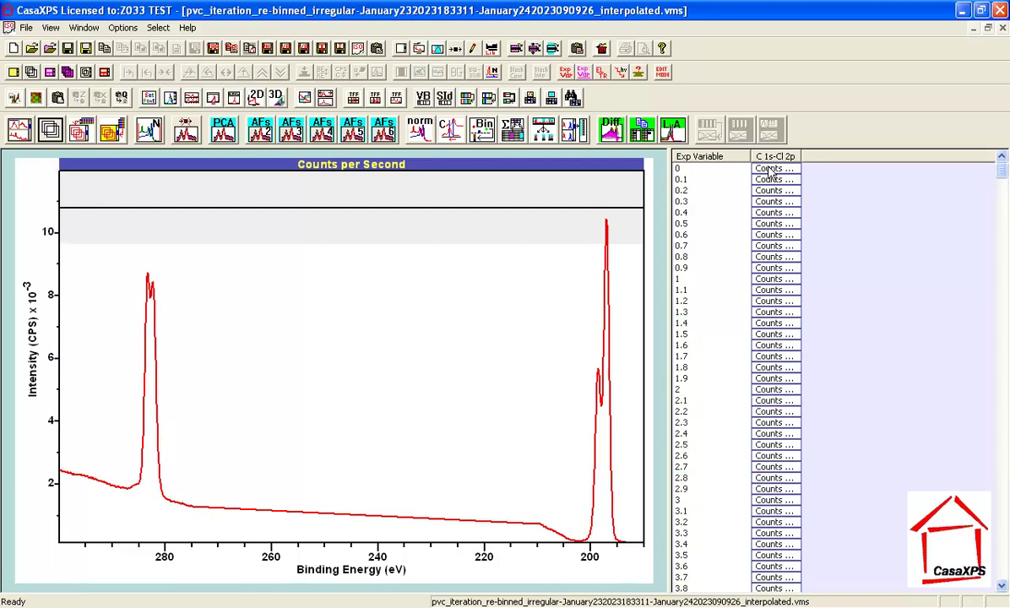
{"action": "key", "text": "Down"}
{"action": "key", "text": "Down"}
{"action": "key", "text": "Down"}
{"action": "key", "text": "Down"}
{"action": "key", "text": "Down"}
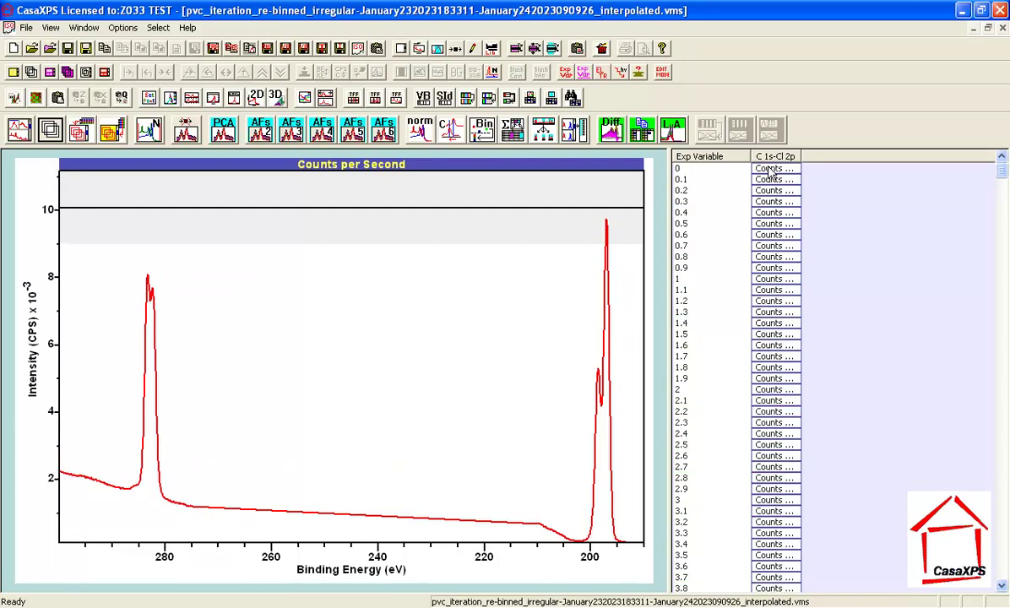
{"action": "key", "text": "Down"}
{"action": "key", "text": "Down"}
{"action": "key", "text": "Down"}
{"action": "key", "text": "Down"}
{"action": "key", "text": "Down"}
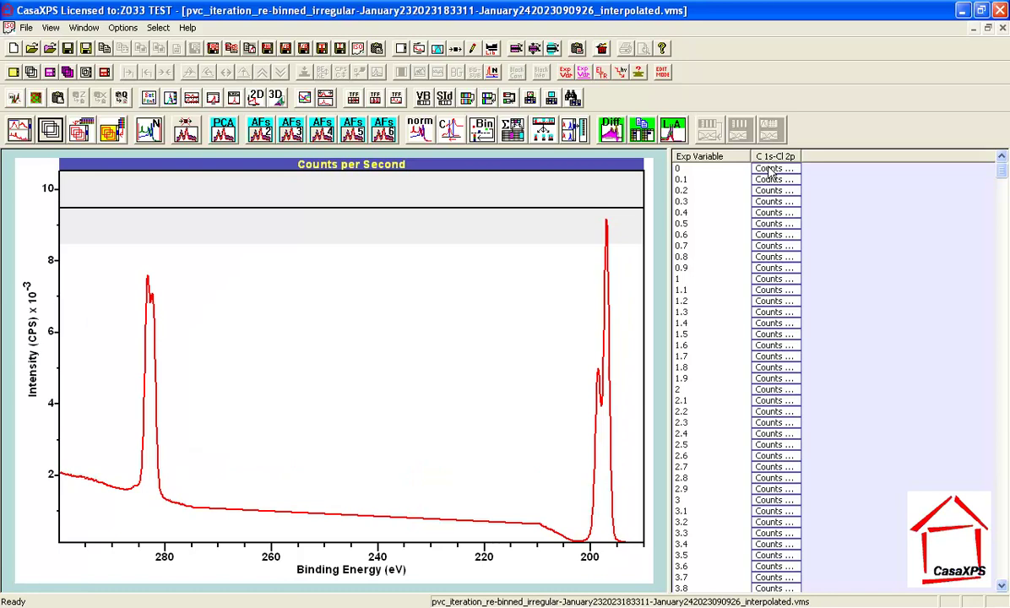
{"action": "key", "text": "Down"}
{"action": "key", "text": "Down"}
{"action": "key", "text": "Down"}
{"action": "key", "text": "Down"}
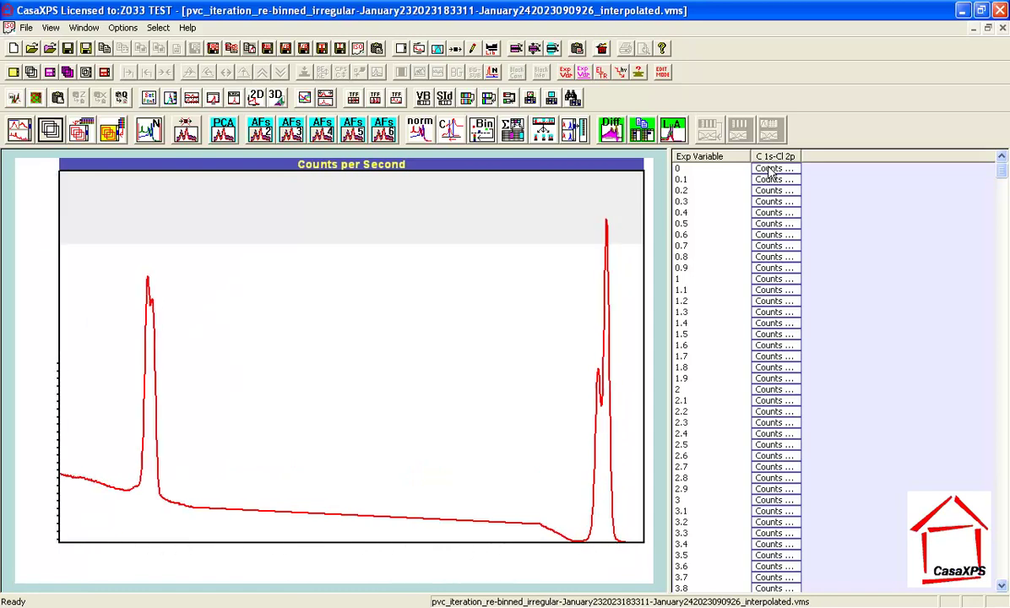
{"action": "key", "text": "Down"}
{"action": "key", "text": "Down"}
{"action": "key", "text": "Down"}
{"action": "key", "text": "Down"}
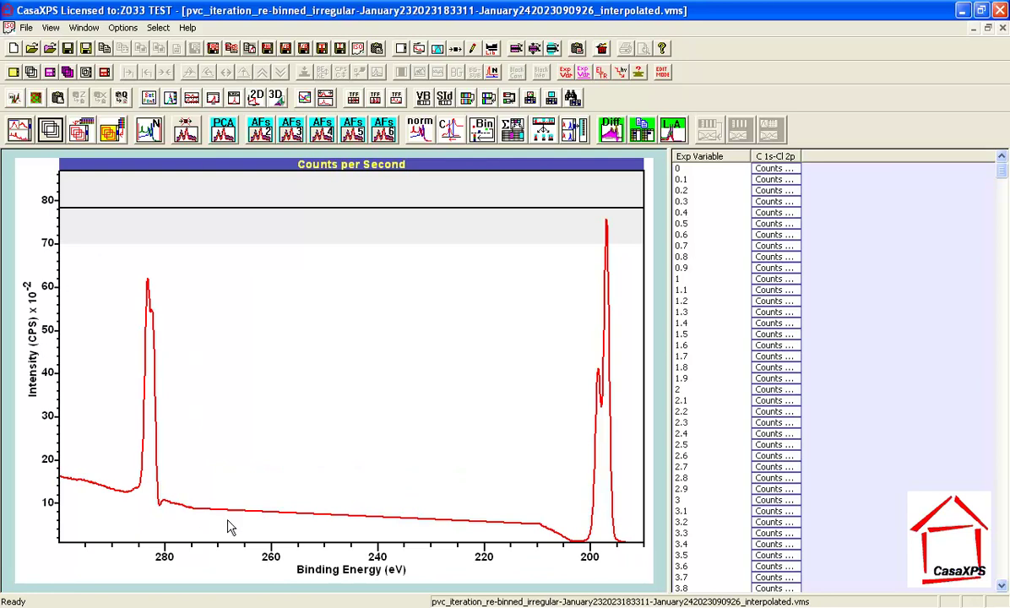
Step: Inspect the background near the C 1s and Cl 2p peaks of an interpolated spectrum, and copy that block with only Processed Data Only enabled
{"action": "left_click_drag", "start_coordinate": [133, 473], "coordinate": [215, 538]}
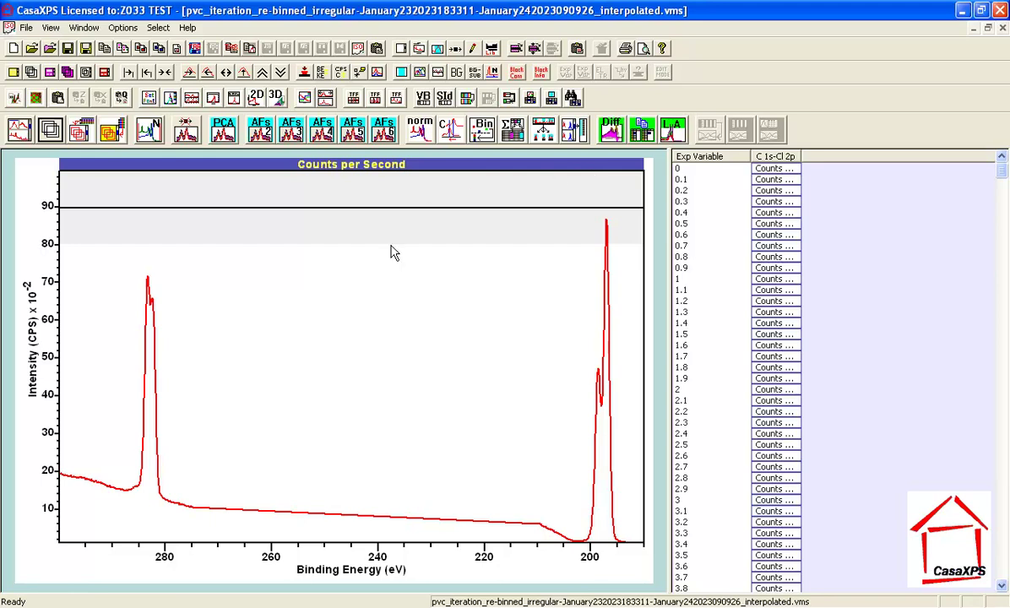
{"action": "left_click", "coordinate": [122, 465]}
{"action": "left_click_drag", "start_coordinate": [123, 464], "coordinate": [184, 525]}
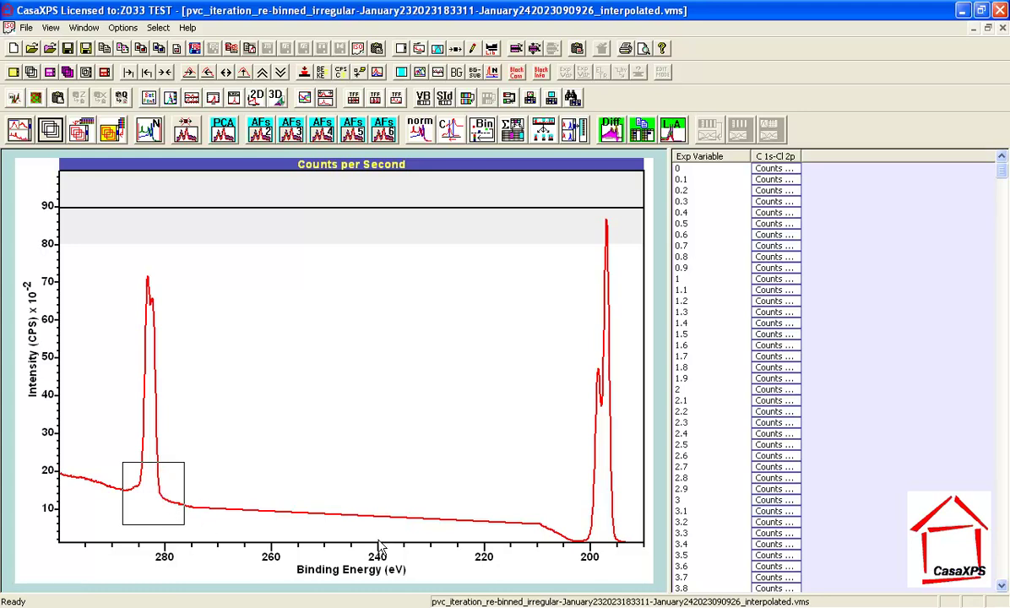
{"action": "left_click_drag", "start_coordinate": [528, 501], "coordinate": [639, 567]}
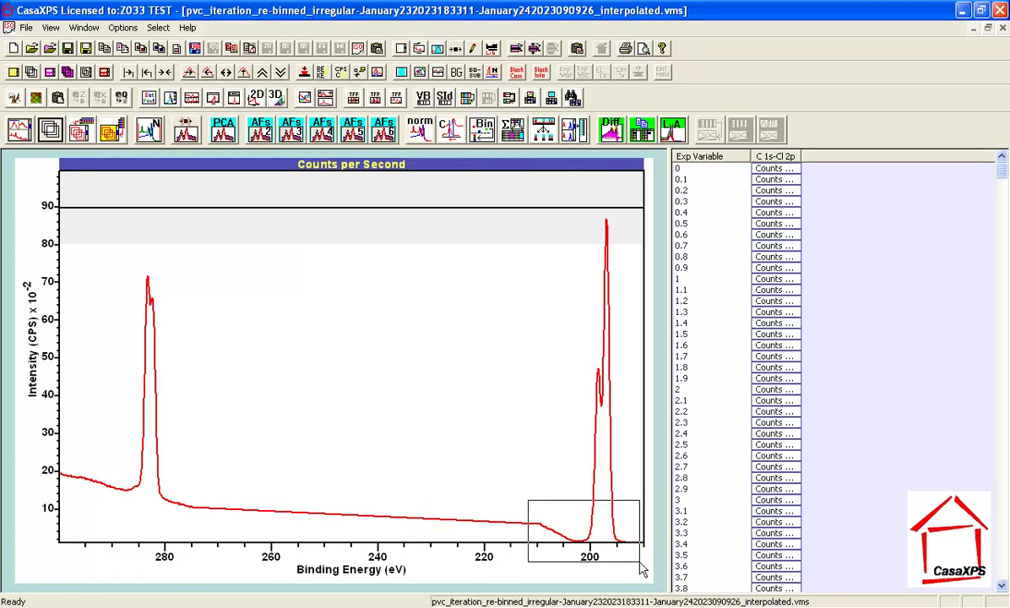
{"action": "left_click", "coordinate": [559, 522]}
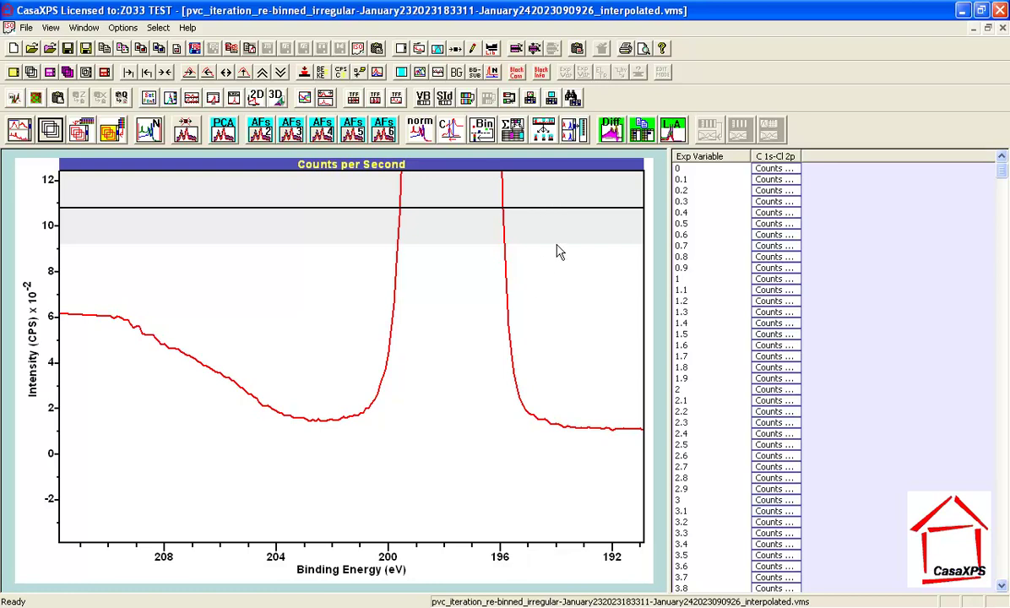
{"action": "left_click", "coordinate": [642, 131]}
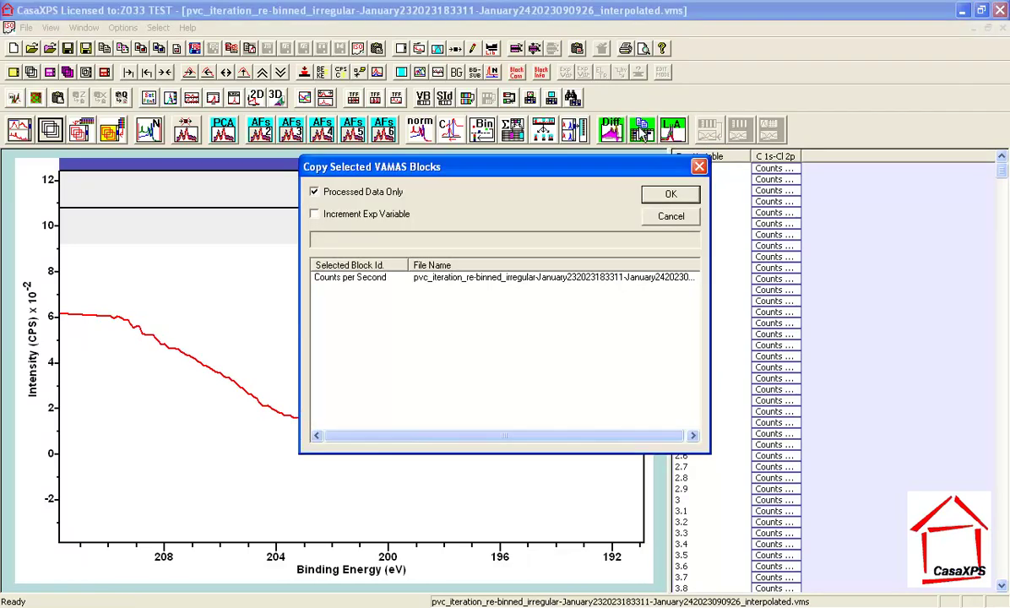
{"action": "left_click", "coordinate": [666, 195]}
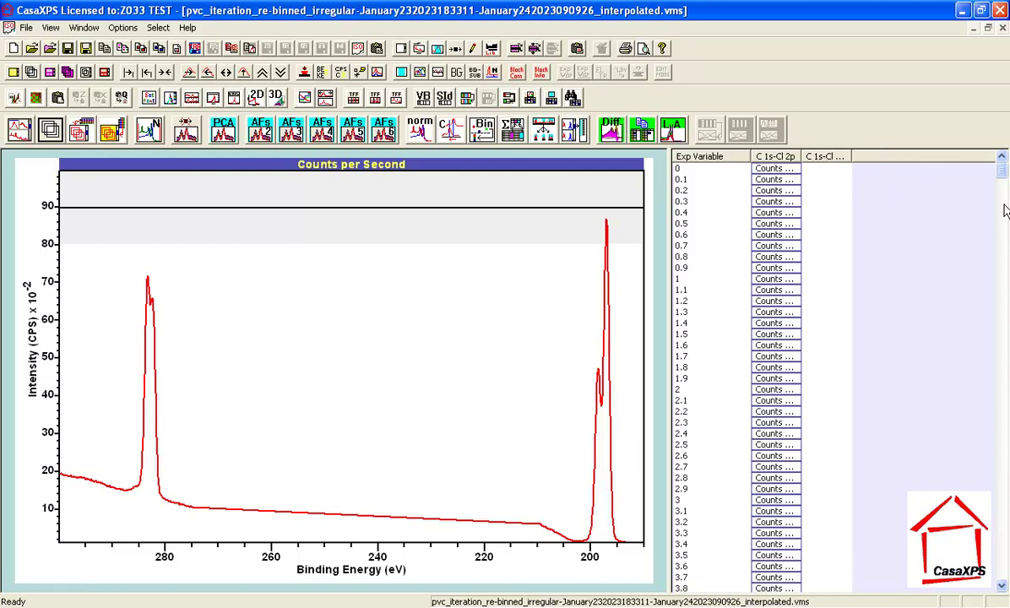
Step: Step through the interpolated C 1s-Cl 2p spectra from Exp Variable 14.7 onwards, examining how the C 1s and Cl 2p peaks change
{"action": "left_click_drag", "start_coordinate": [1002, 169], "coordinate": [1005, 226]}
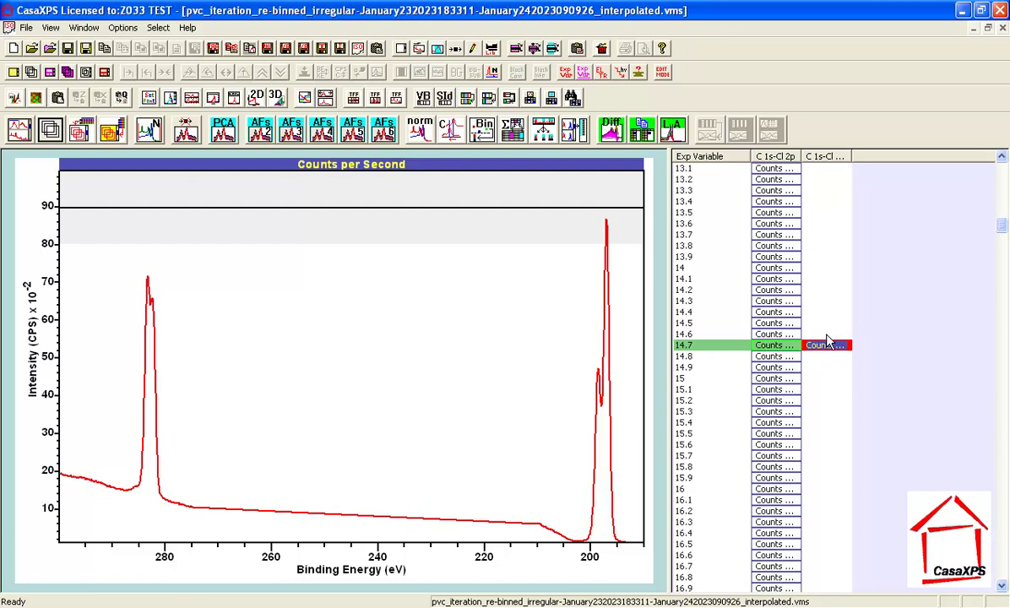
{"action": "key", "text": "Left"}
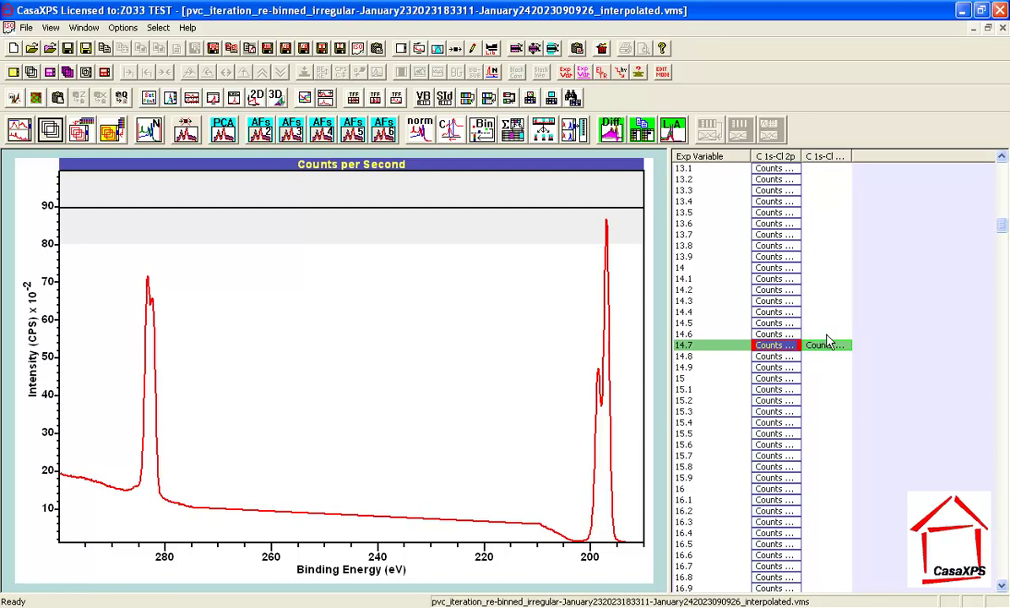
{"action": "key", "text": "Down"}
{"action": "key", "text": "Down"}
{"action": "key", "text": "Down"}
{"action": "key", "text": "Down"}
{"action": "key", "text": "Down"}
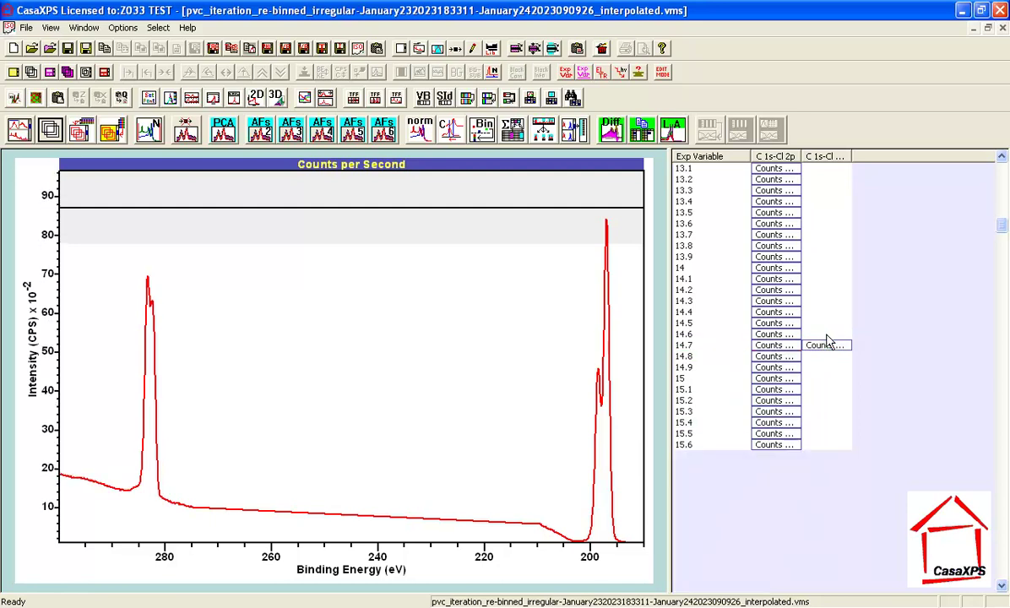
{"action": "key", "text": "Down"}
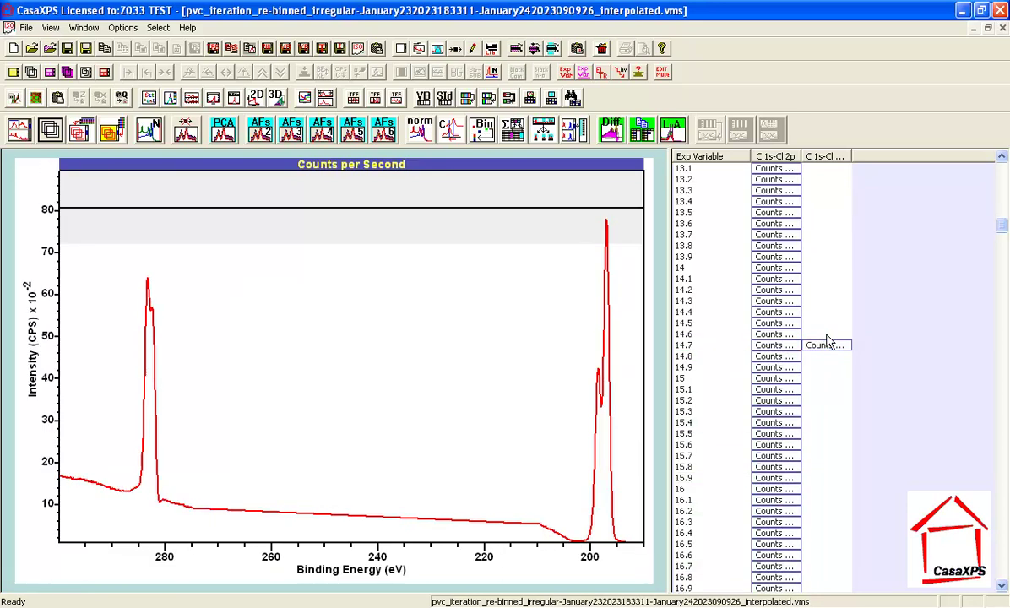
{"action": "key", "text": "Down"}
{"action": "key", "text": "Down"}
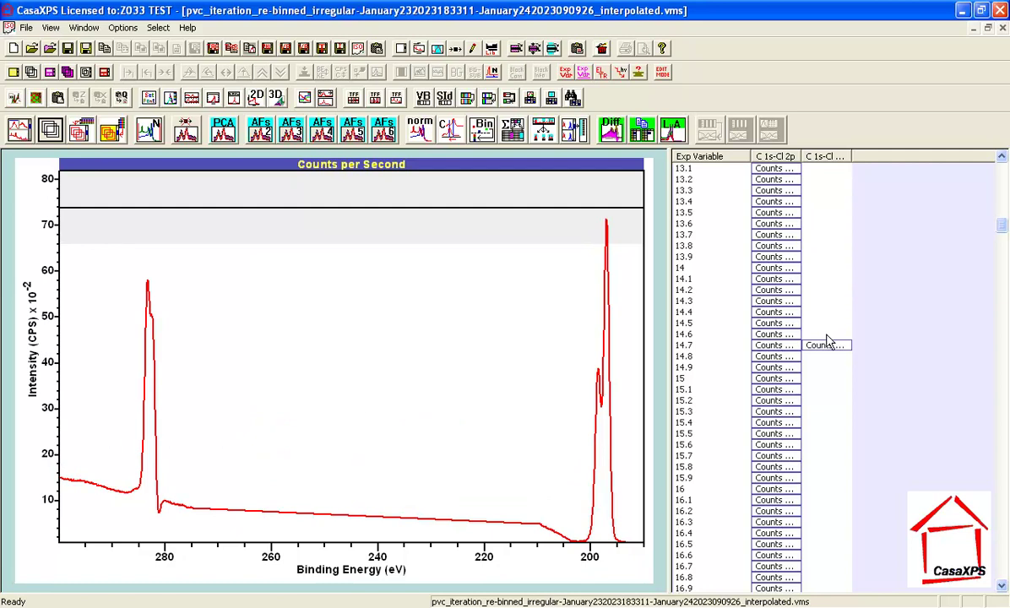
{"action": "key", "text": "Down"}
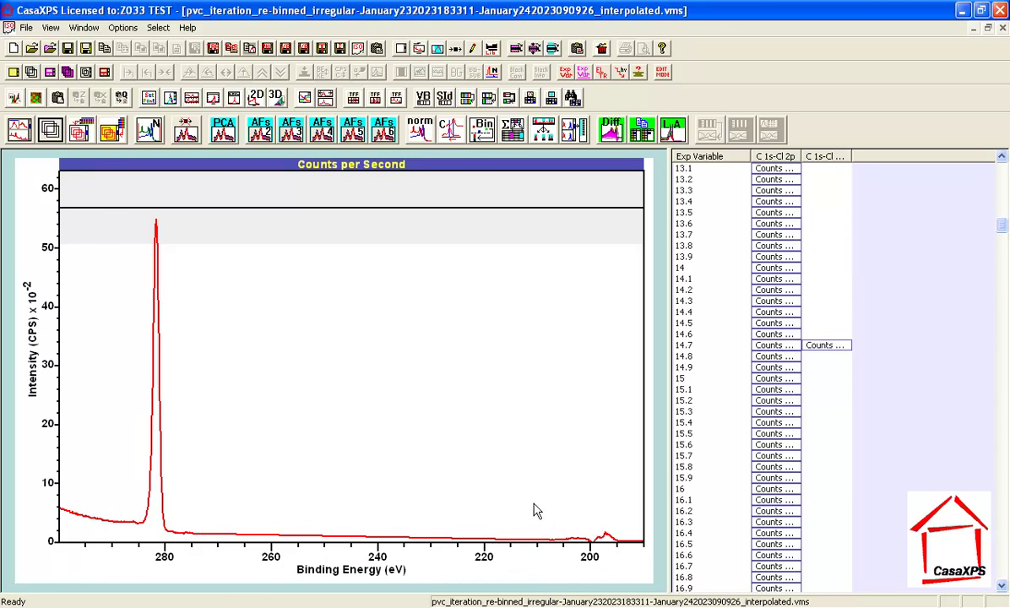
Step: Check the Cl 2p region for a physical peak shape, and copy the interpolated spectrum at Exp Variable 72.3 with Processed Data Only enabled
{"action": "left_click_drag", "start_coordinate": [537, 505], "coordinate": [640, 571]}
{"action": "left_click", "coordinate": [627, 535]}
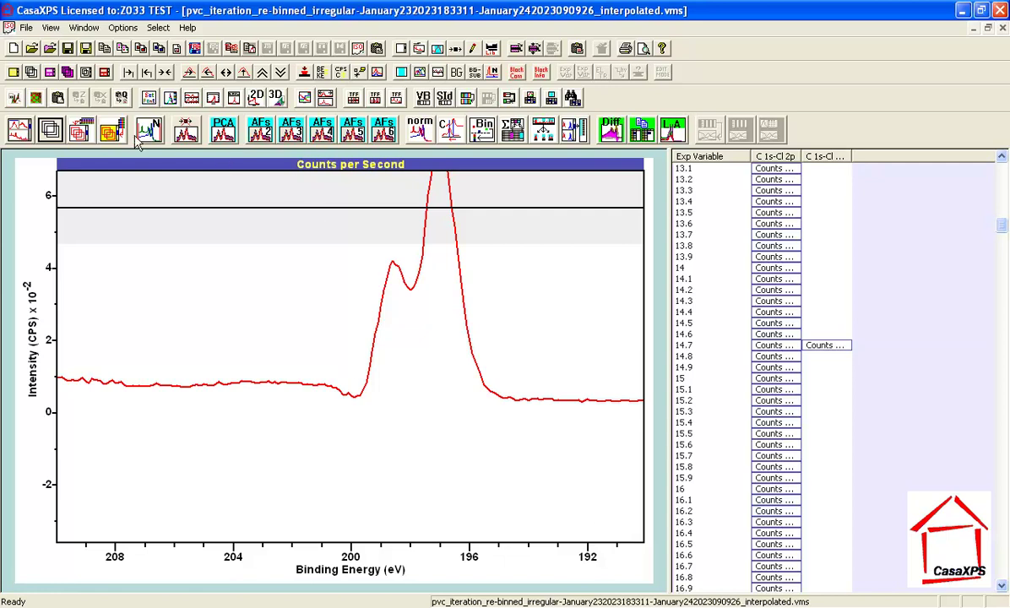
{"action": "left_click", "coordinate": [161, 72]}
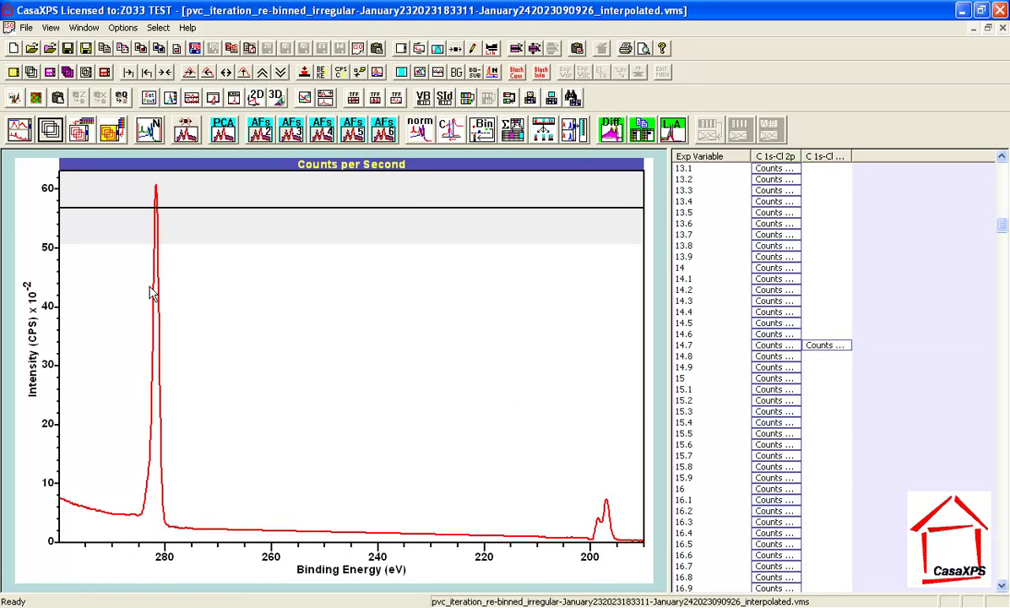
{"action": "key", "text": "Down"}
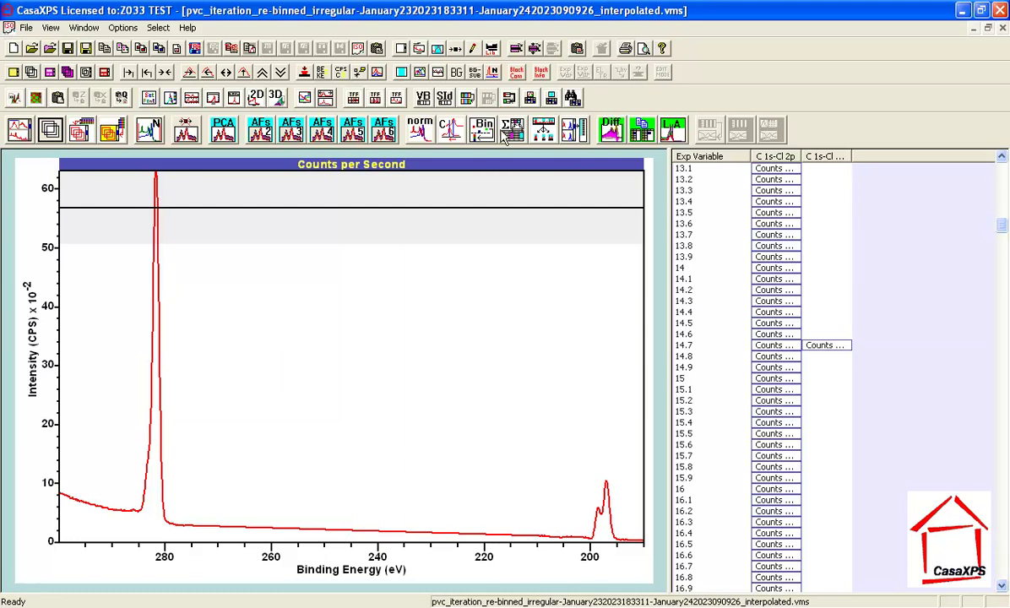
{"action": "left_click", "coordinate": [642, 132]}
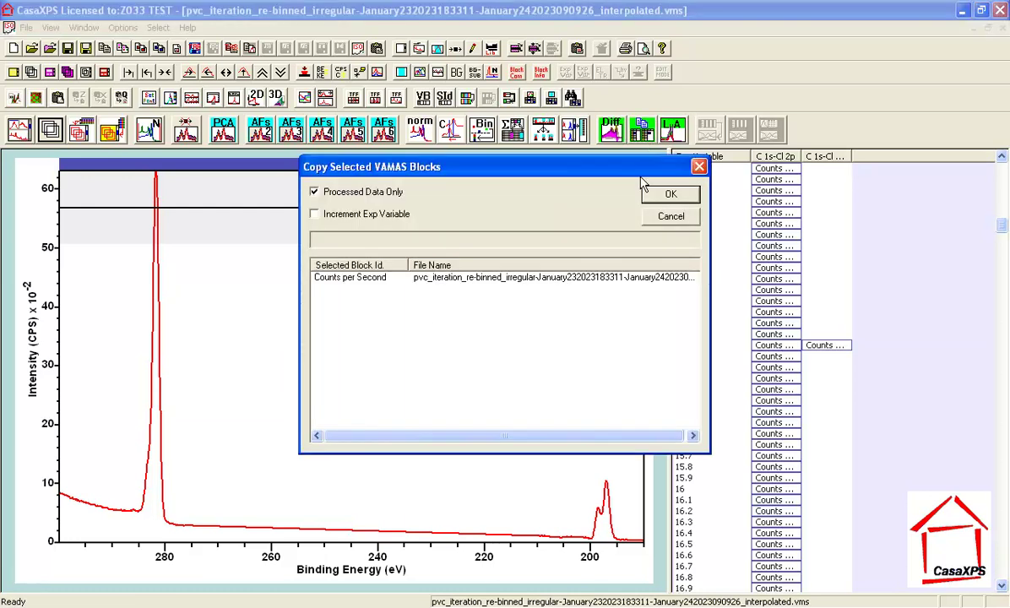
{"action": "left_click", "coordinate": [660, 201]}
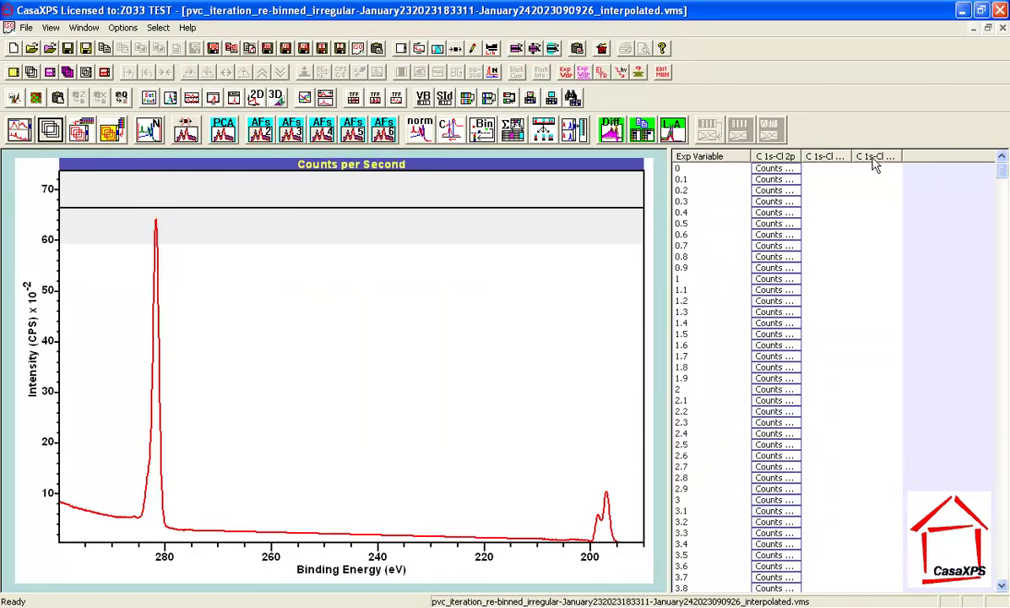
Step: Overlay the two copied component spectra and measure the offset between their C 1s peaks near 282 eV
{"action": "left_click", "coordinate": [878, 159]}
{"action": "left_click", "coordinate": [49, 129]}
{"action": "left_click_drag", "start_coordinate": [101, 243], "coordinate": [196, 553]}
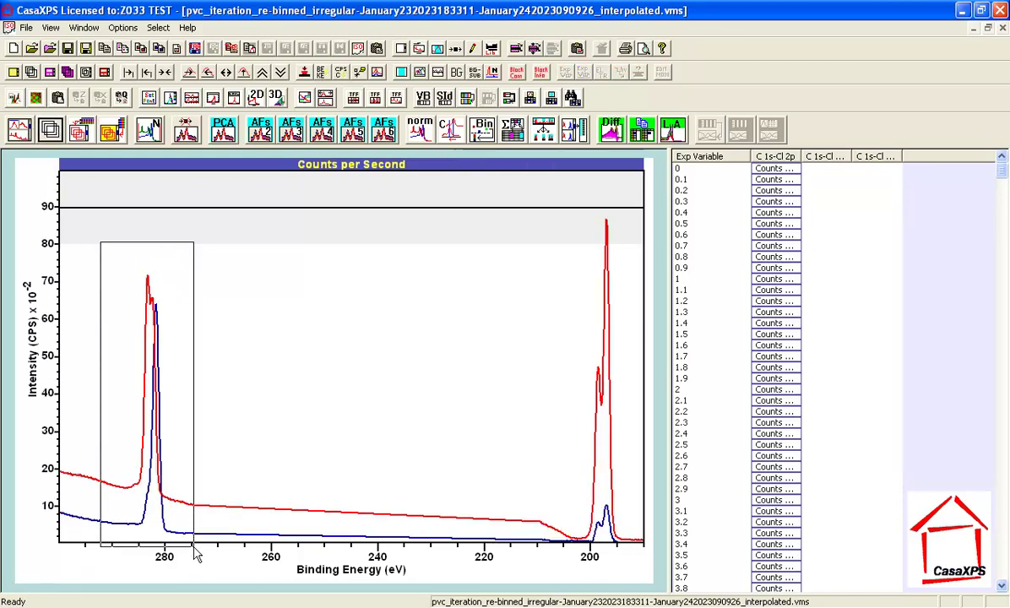
{"action": "left_click", "coordinate": [127, 291]}
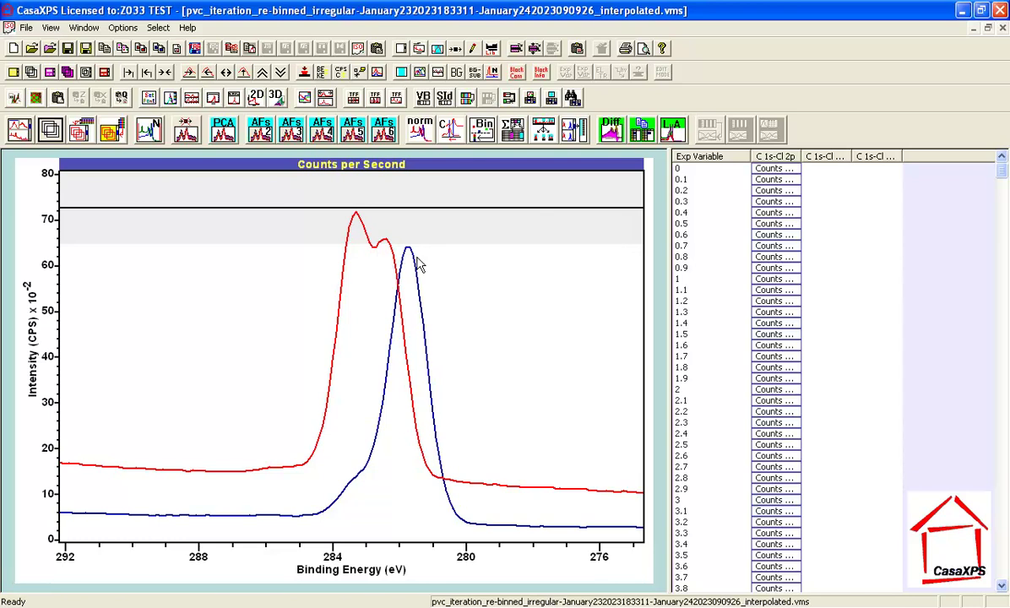
{"action": "left_click", "coordinate": [384, 240]}
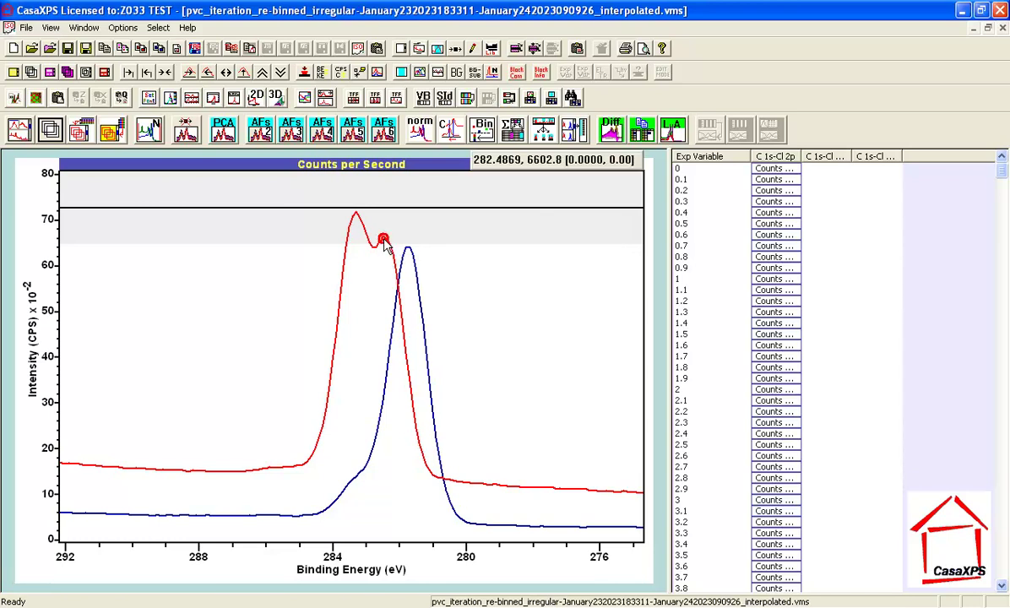
{"action": "mouse_move", "coordinate": [383, 239]}
{"action": "left_mouse_down"}
{"action": "mouse_move", "coordinate": [393, 267]}
{"action": "mouse_move", "coordinate": [406, 276]}
{"action": "mouse_move", "coordinate": [374, 247]}
{"action": "mouse_move", "coordinate": [384, 236]}
{"action": "mouse_move", "coordinate": [408, 262]}
{"action": "left_mouse_up"}
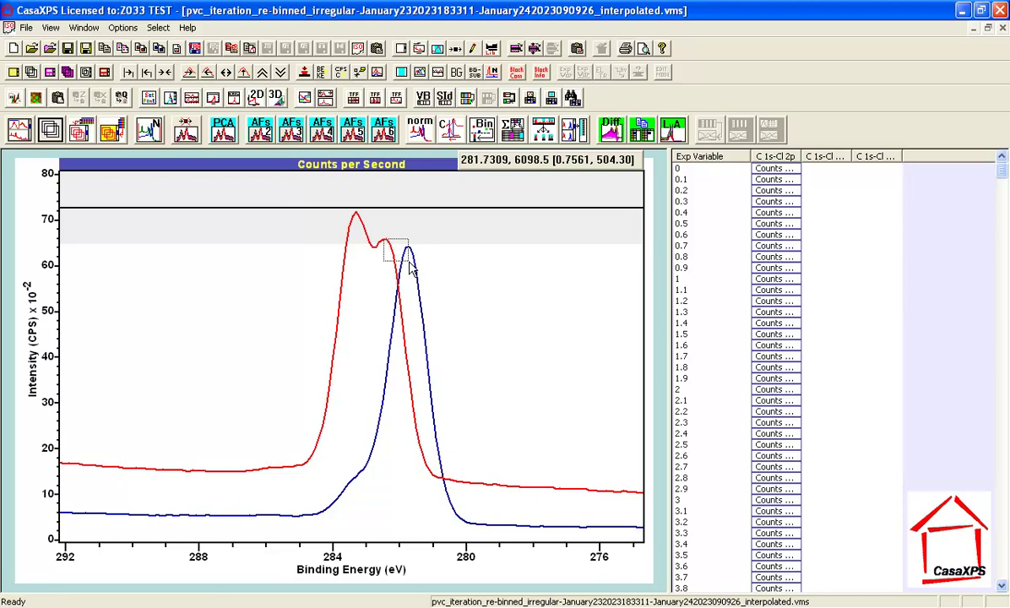
{"action": "left_click_drag", "start_coordinate": [408, 263], "coordinate": [408, 264]}
{"action": "left_click_drag", "start_coordinate": [408, 264], "coordinate": [408, 263]}
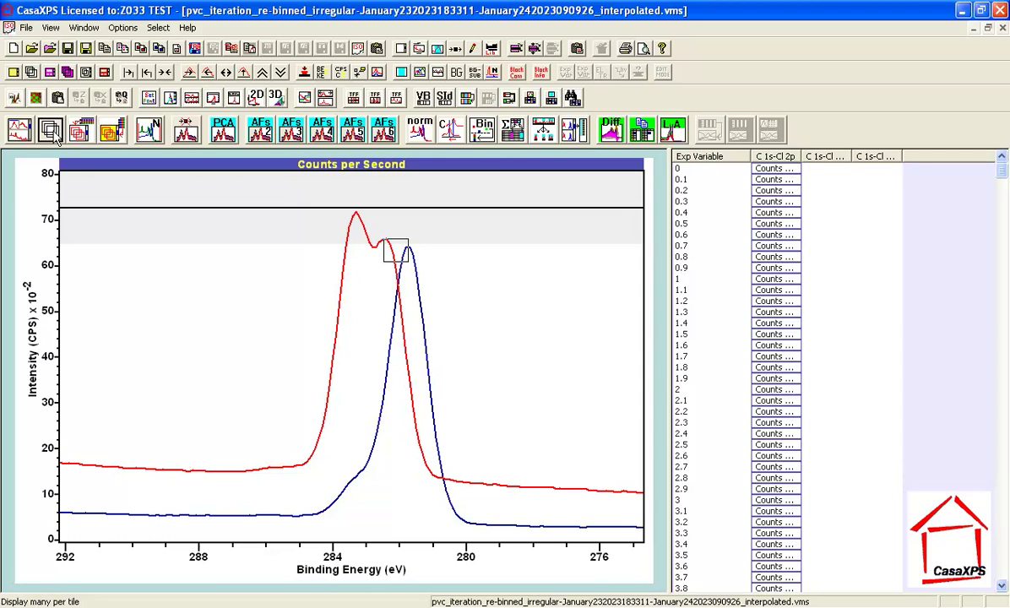
Step: Normalise the two overlaid spectra from minimum to maximum over the Cl 2p region to compare their doublet shapes
{"action": "left_click", "coordinate": [51, 131]}
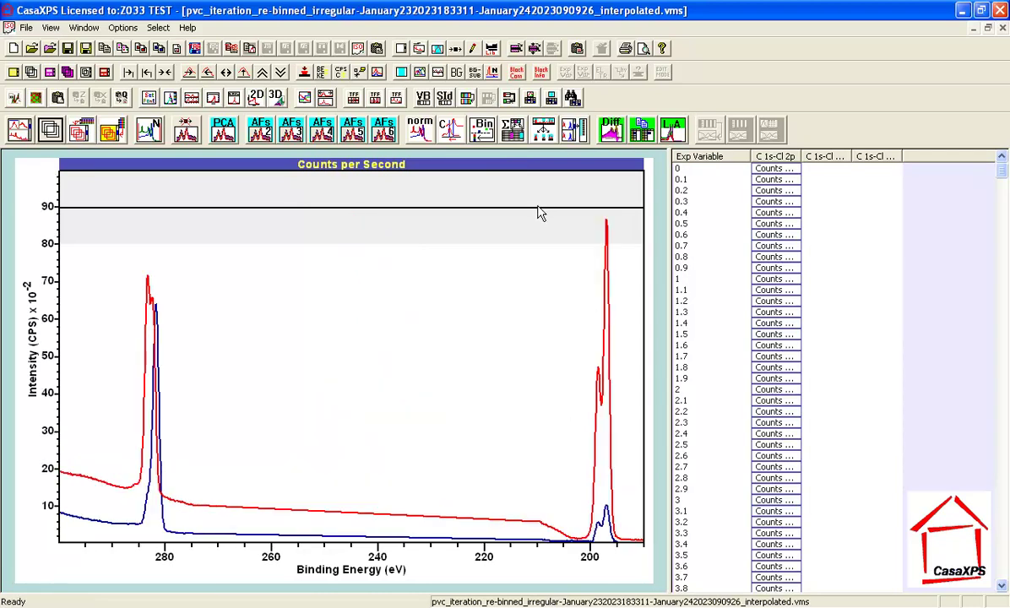
{"action": "left_click_drag", "start_coordinate": [538, 207], "coordinate": [644, 566]}
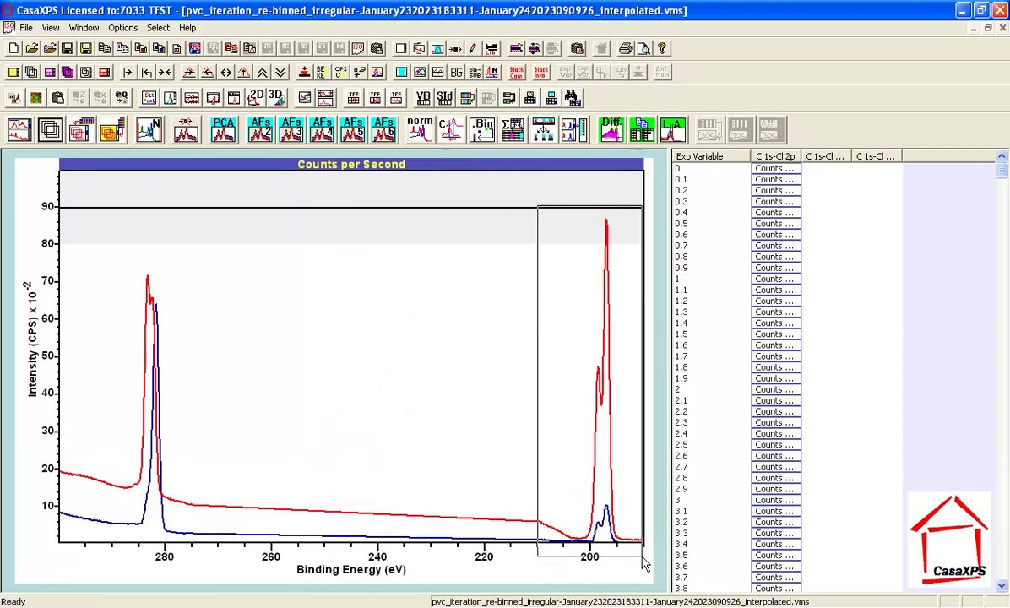
{"action": "left_click", "coordinate": [608, 493]}
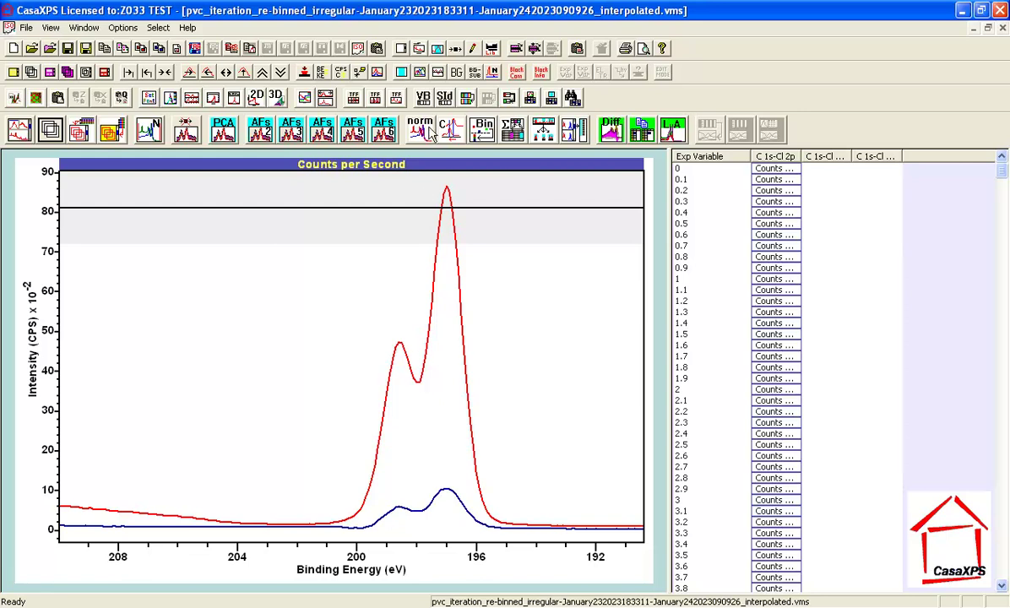
{"action": "left_click", "coordinate": [154, 139]}
{"action": "left_click", "coordinate": [154, 140]}
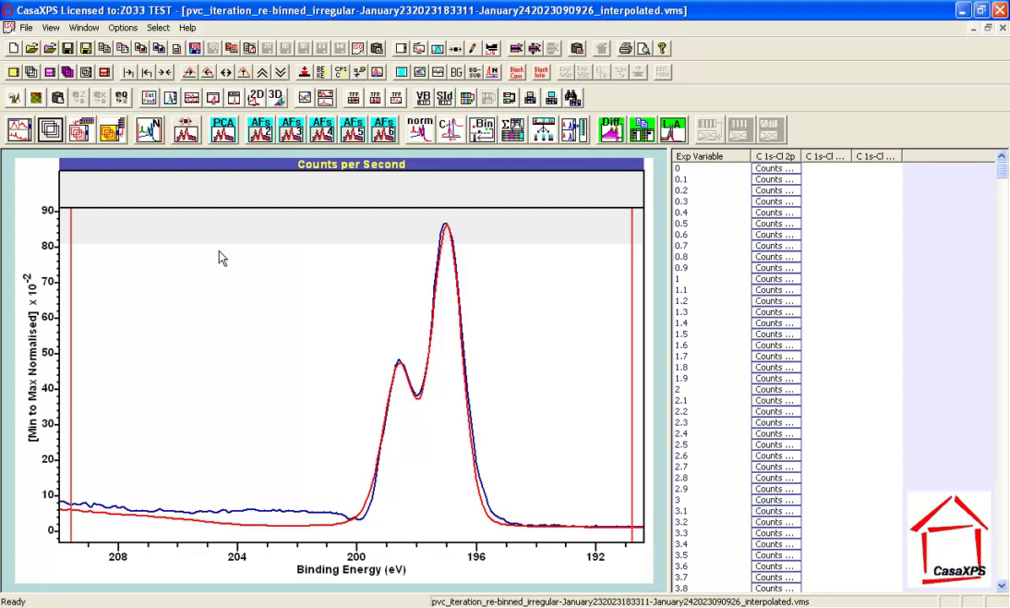
Step: Compare the min-to-max normalised component spectra over the full energy range and within the C 1s region
{"action": "left_click", "coordinate": [165, 71]}
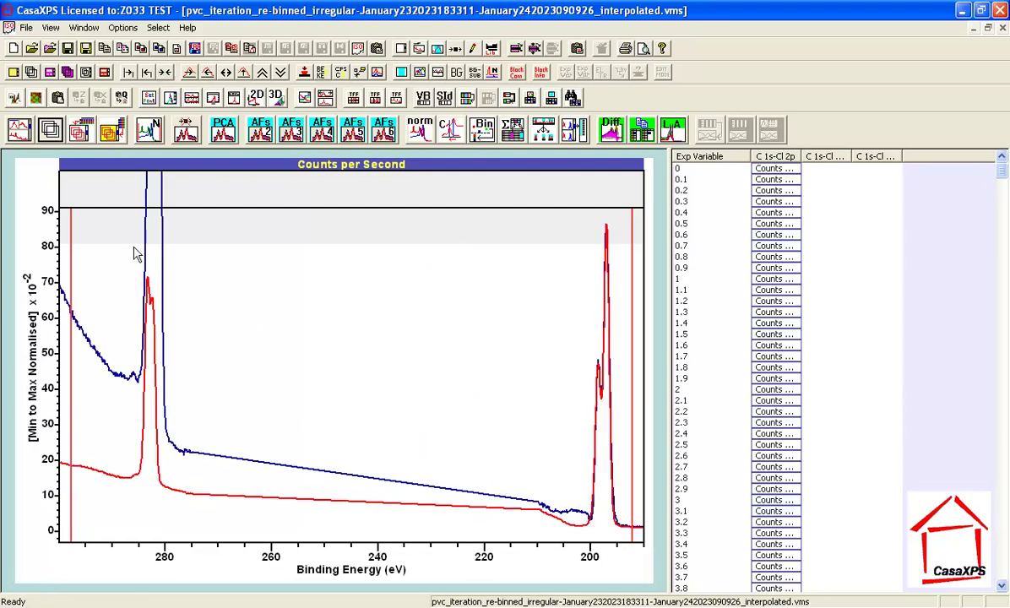
{"action": "left_click", "coordinate": [244, 71]}
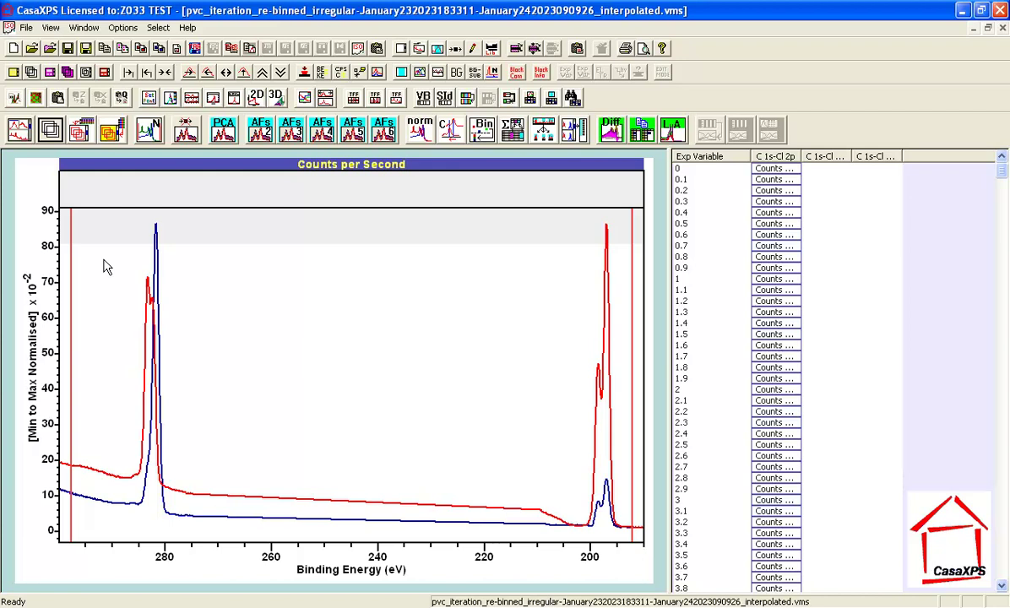
{"action": "left_click_drag", "start_coordinate": [101, 222], "coordinate": [189, 540]}
{"action": "left_click", "coordinate": [165, 534]}
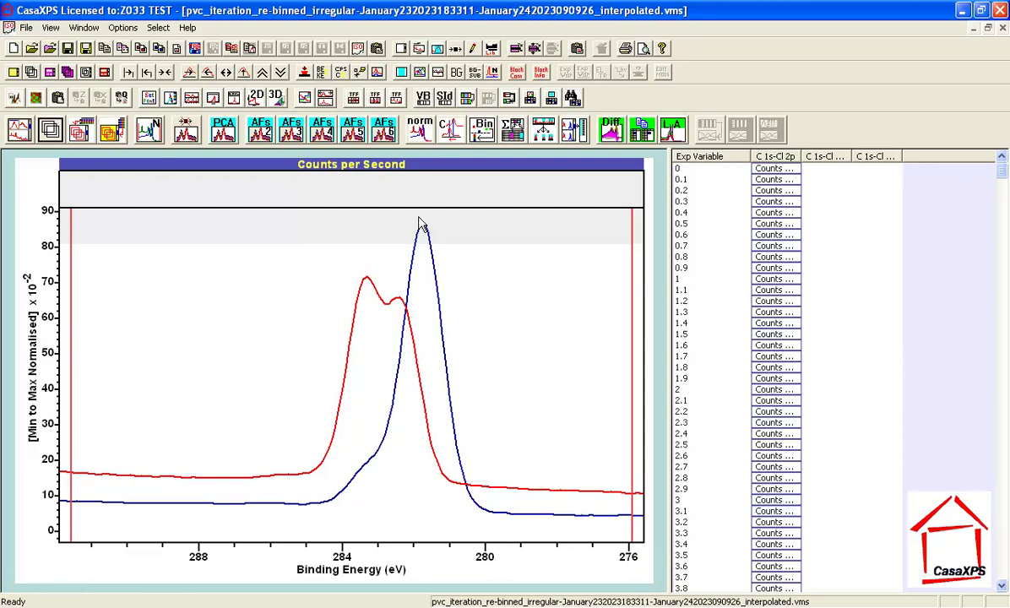
{"action": "left_click", "coordinate": [437, 297]}
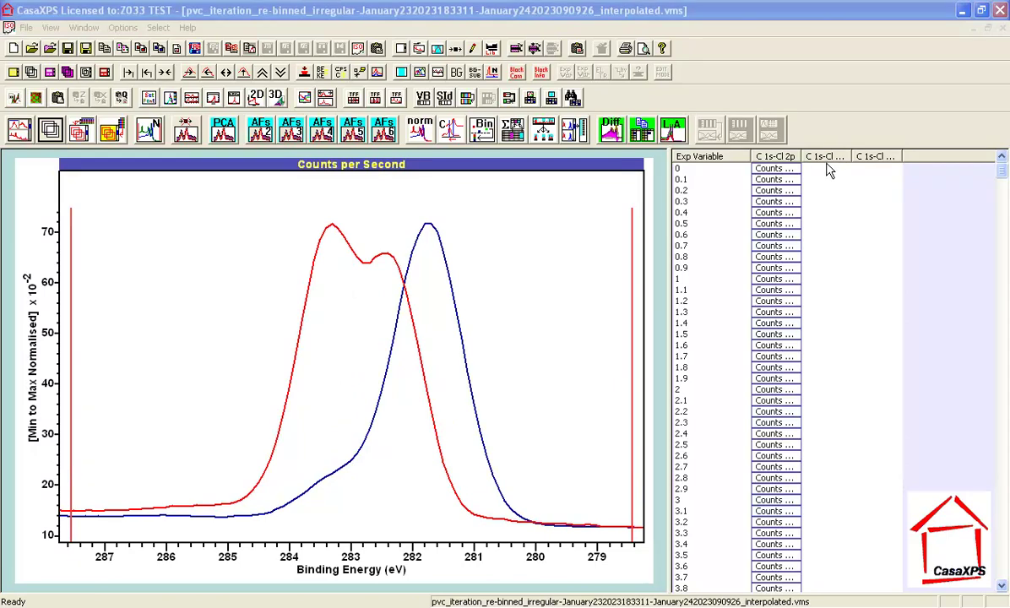
Step: Select both extracted component spectra and assign them the element C 1s-Cl 2p with transition 2
{"action": "left_click", "coordinate": [828, 170]}
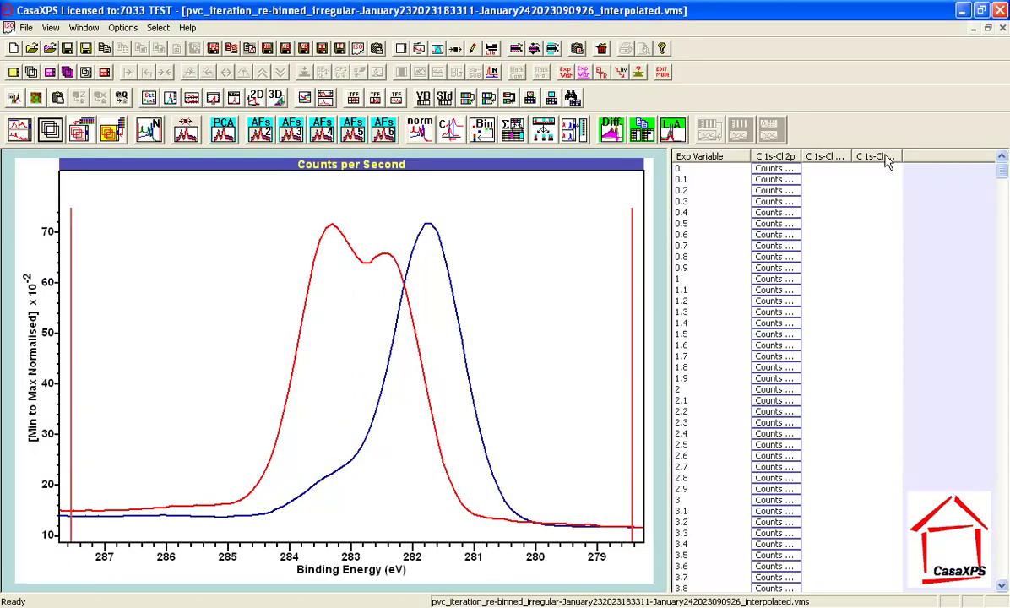
{"action": "left_click", "coordinate": [827, 155]}
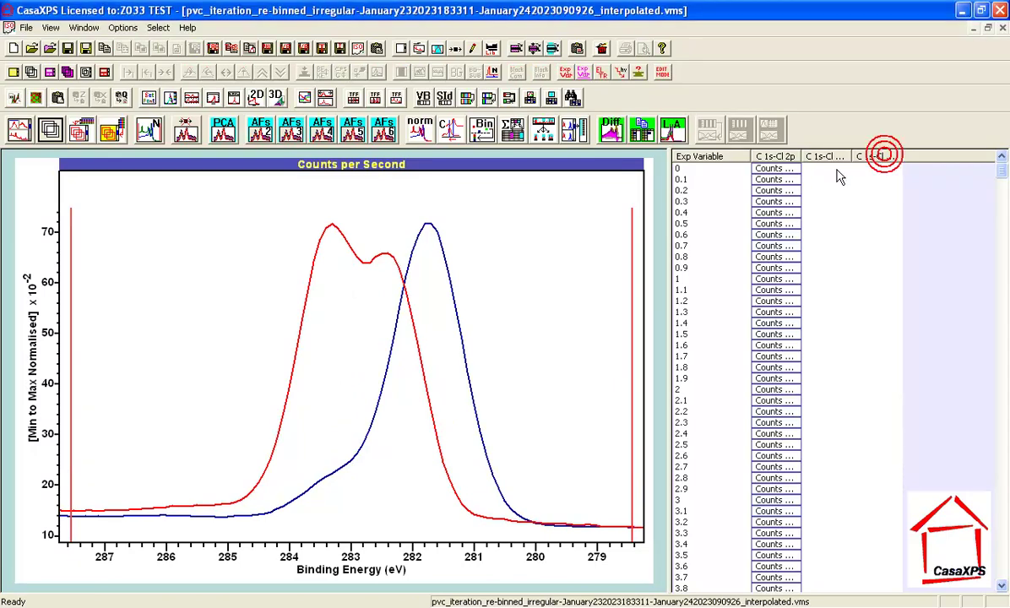
{"action": "left_click", "coordinate": [51, 131]}
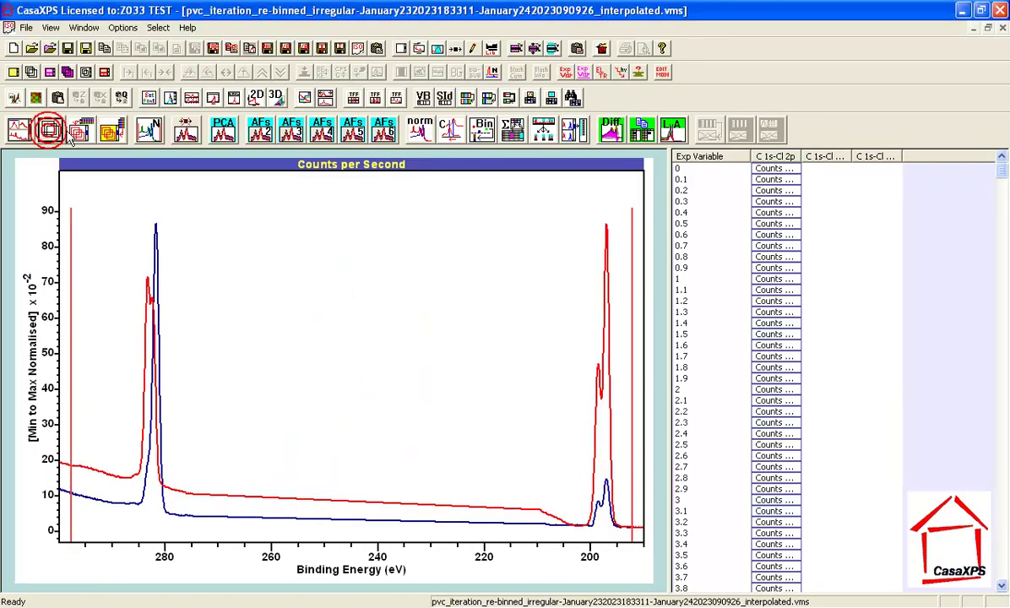
{"action": "left_click", "coordinate": [564, 71]}
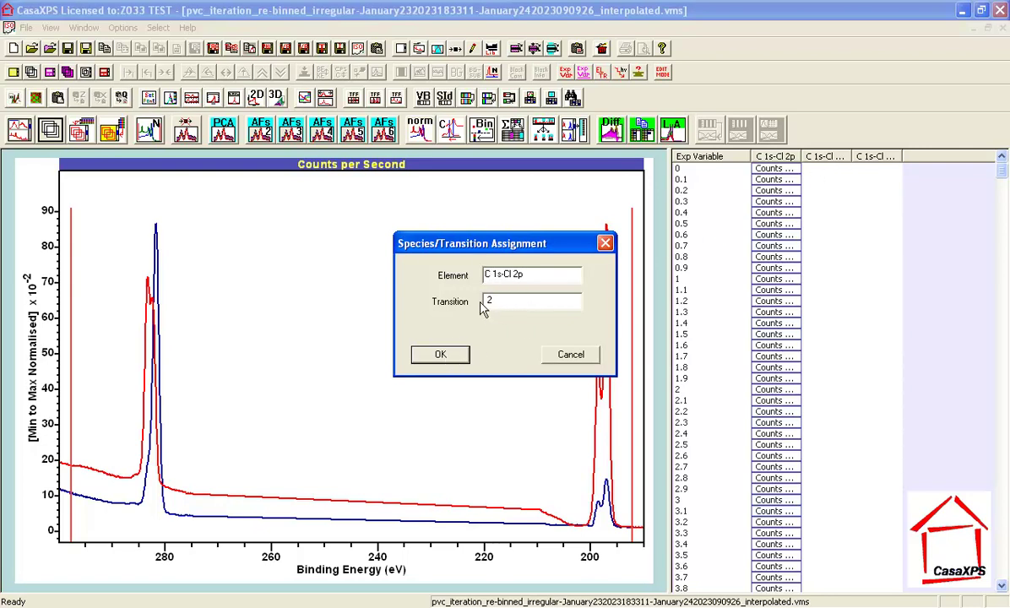
{"action": "left_click", "coordinate": [438, 355]}
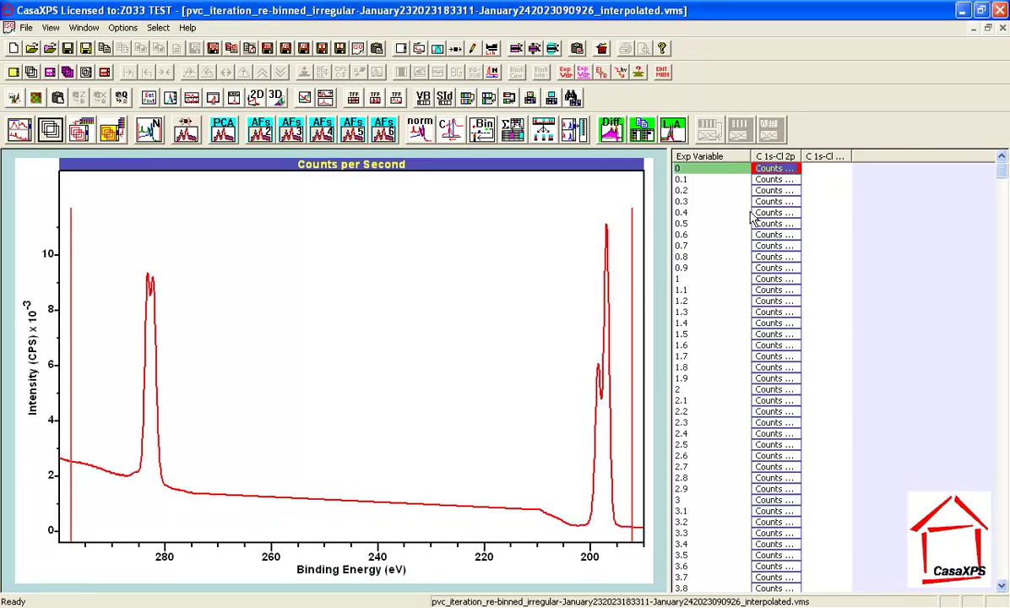
Step: Copy the two extracted component spectra into a new file without Processed Data Only, and overlay them there
{"action": "left_click", "coordinate": [820, 156]}
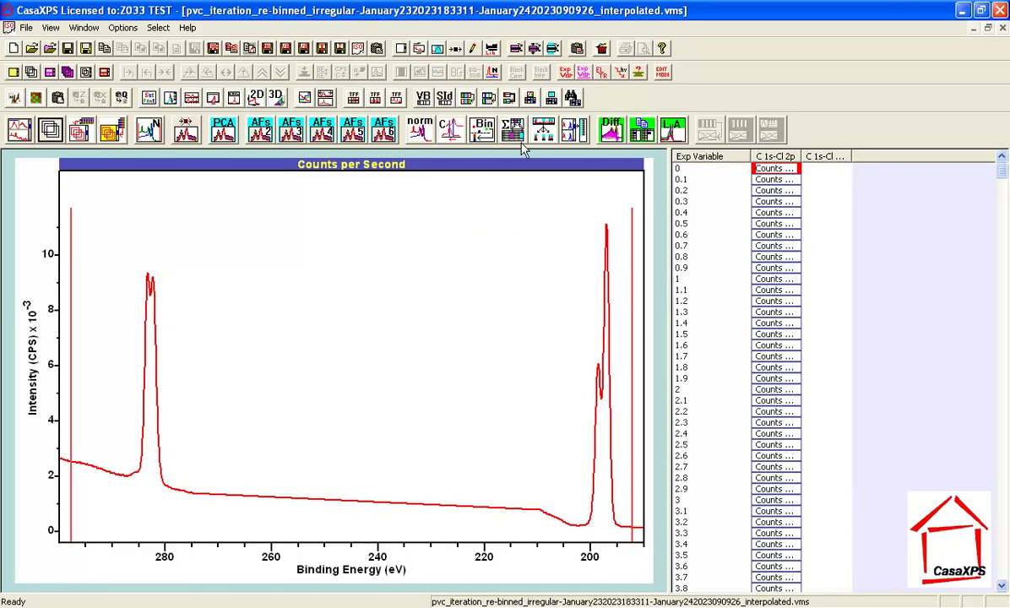
{"action": "left_click", "coordinate": [15, 49]}
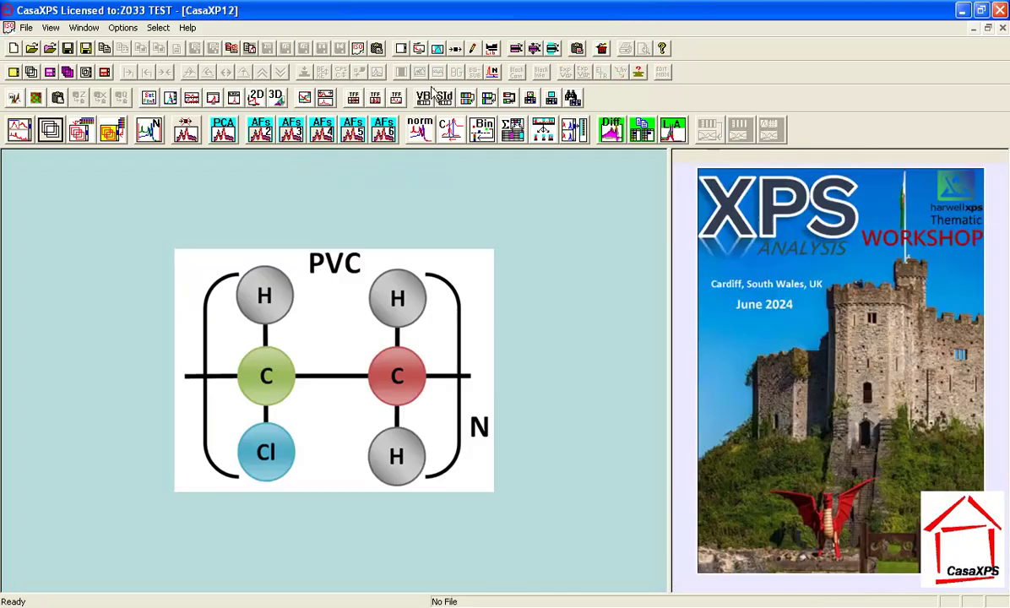
{"action": "left_click", "coordinate": [578, 49]}
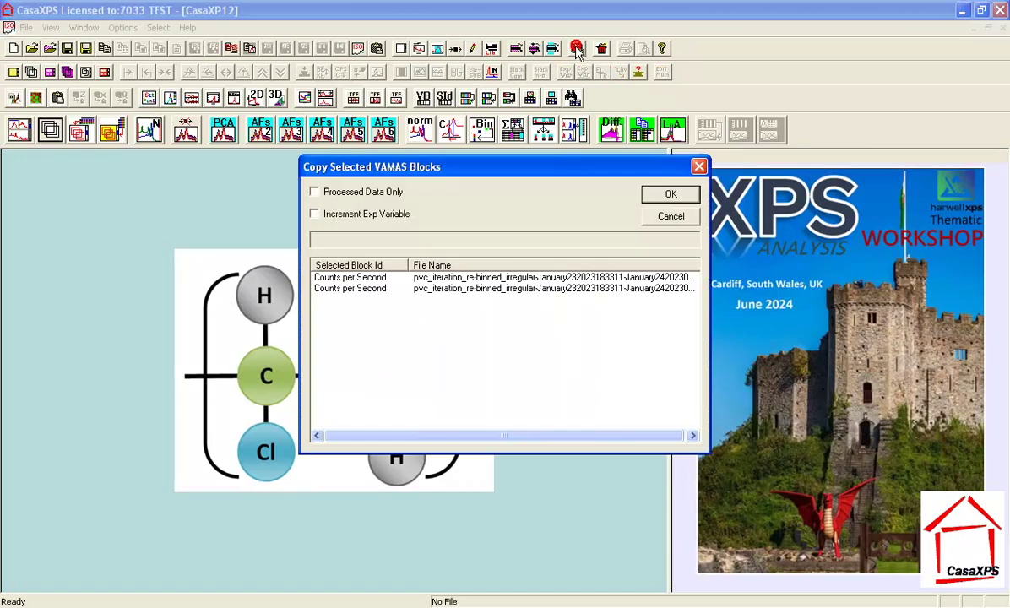
{"action": "left_click", "coordinate": [659, 195]}
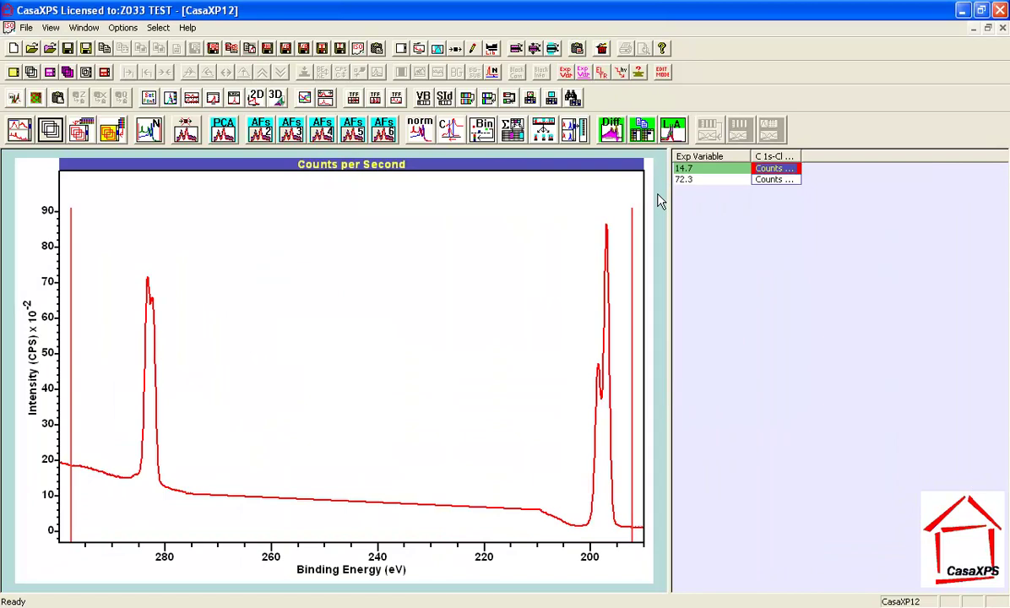
{"action": "left_click", "coordinate": [762, 155]}
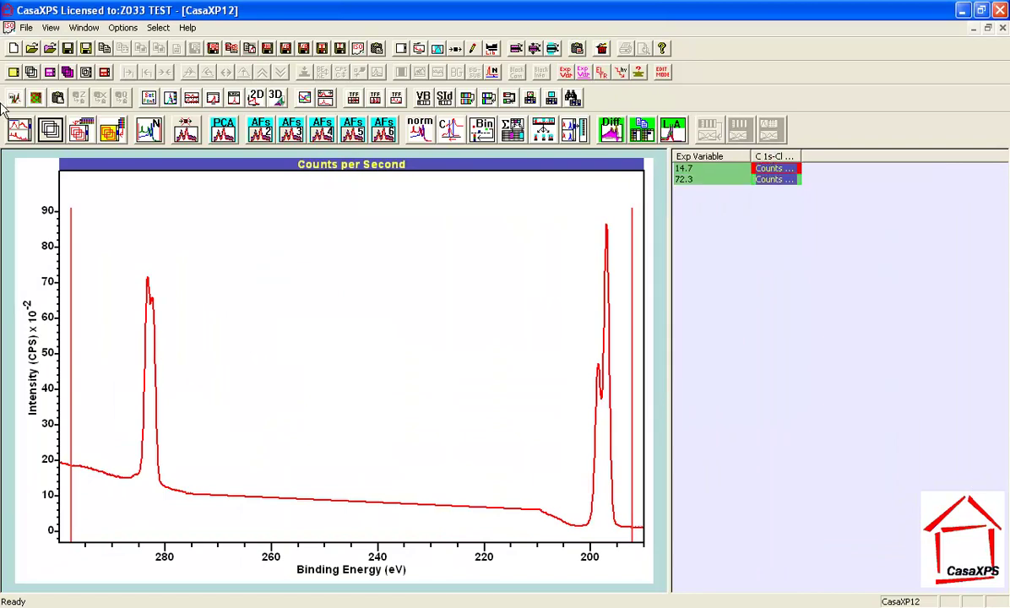
{"action": "left_click", "coordinate": [51, 128]}
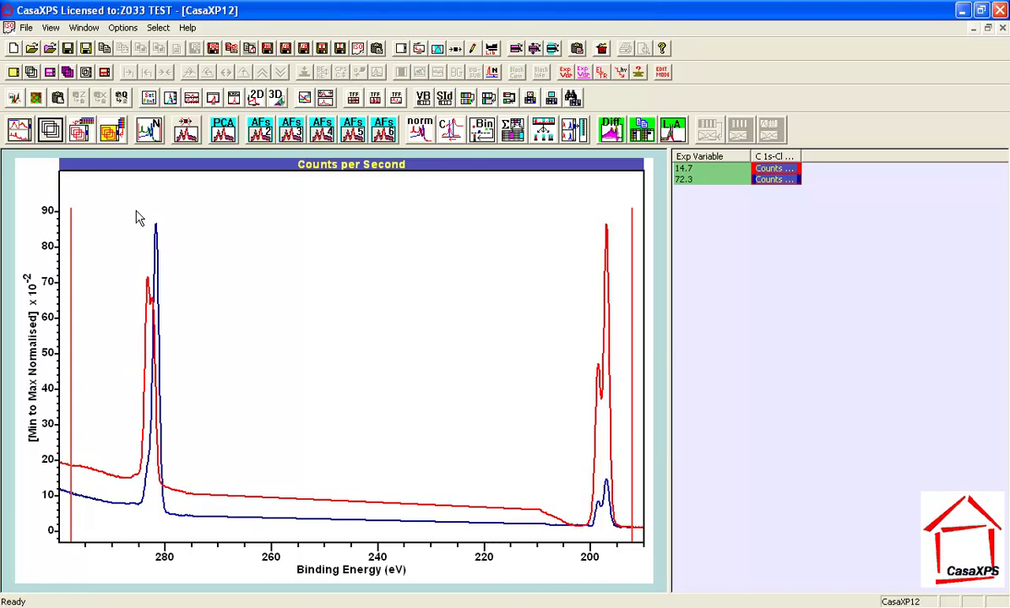
Step: Select all C 1s and Cl 2p spectra in pvc_iteration_re-binned, display them overlaid row by row, and merge each pair into single spectra
{"action": "left_click", "coordinate": [85, 29]}
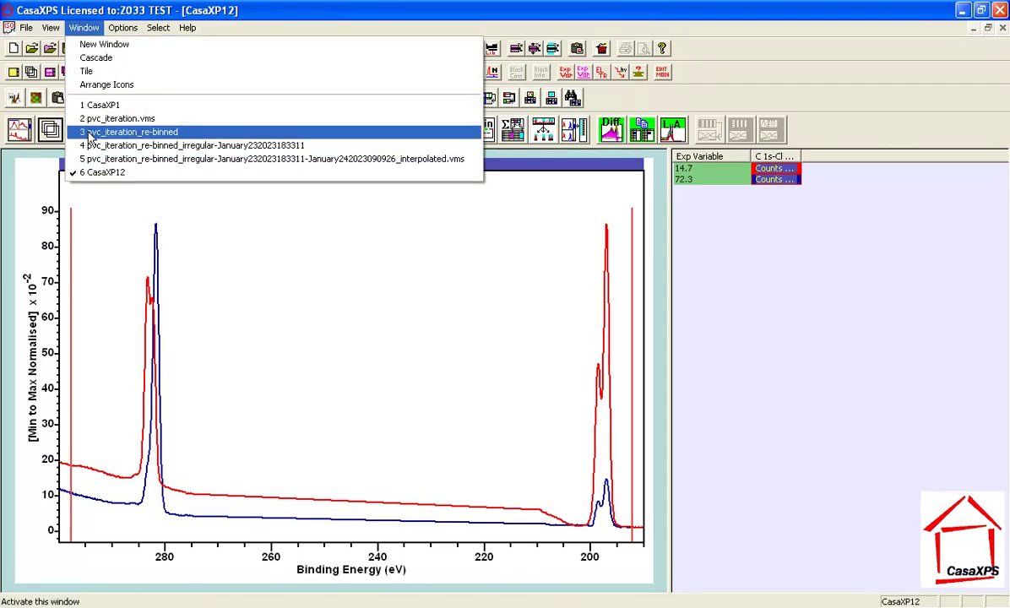
{"action": "left_click", "coordinate": [87, 131]}
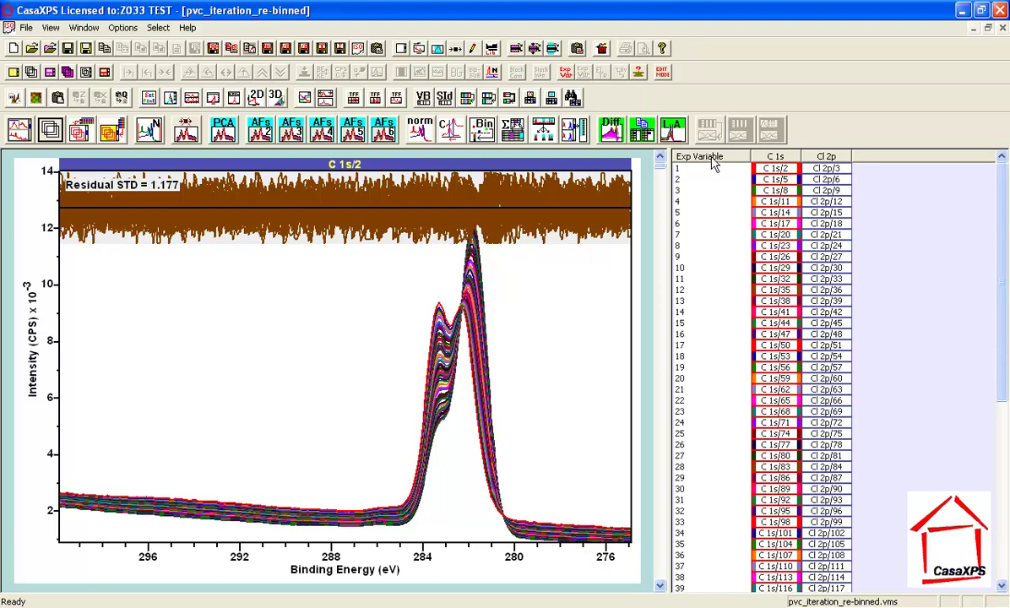
{"action": "left_click", "coordinate": [682, 157]}
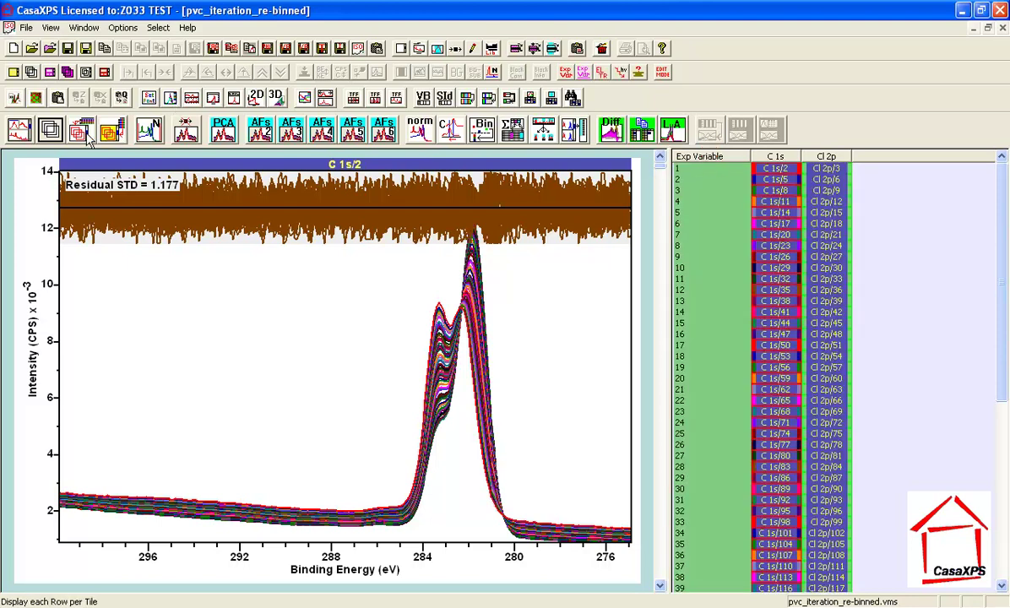
{"action": "left_click", "coordinate": [51, 131]}
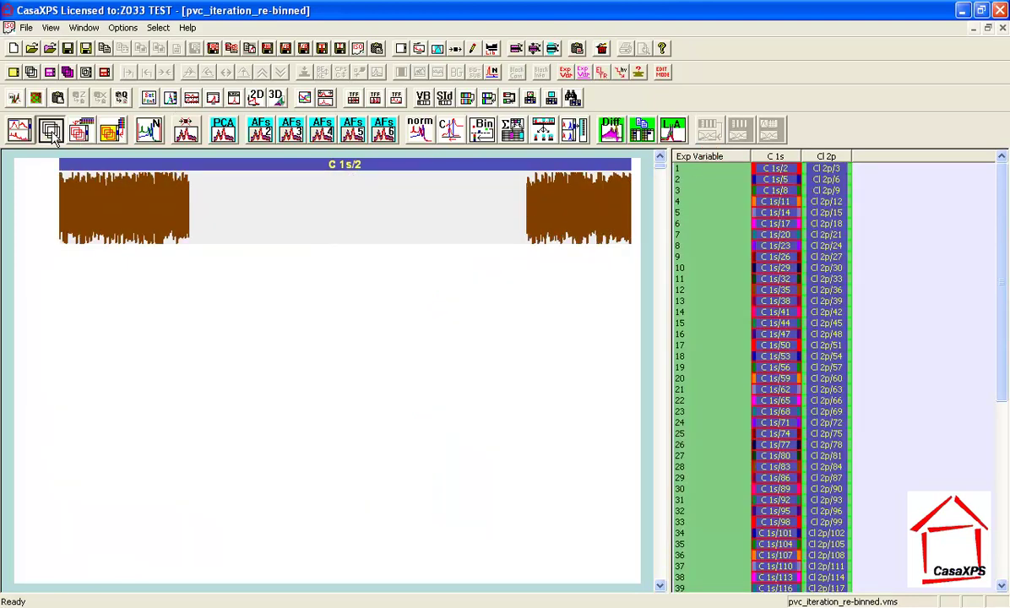
{"action": "left_click", "coordinate": [181, 140]}
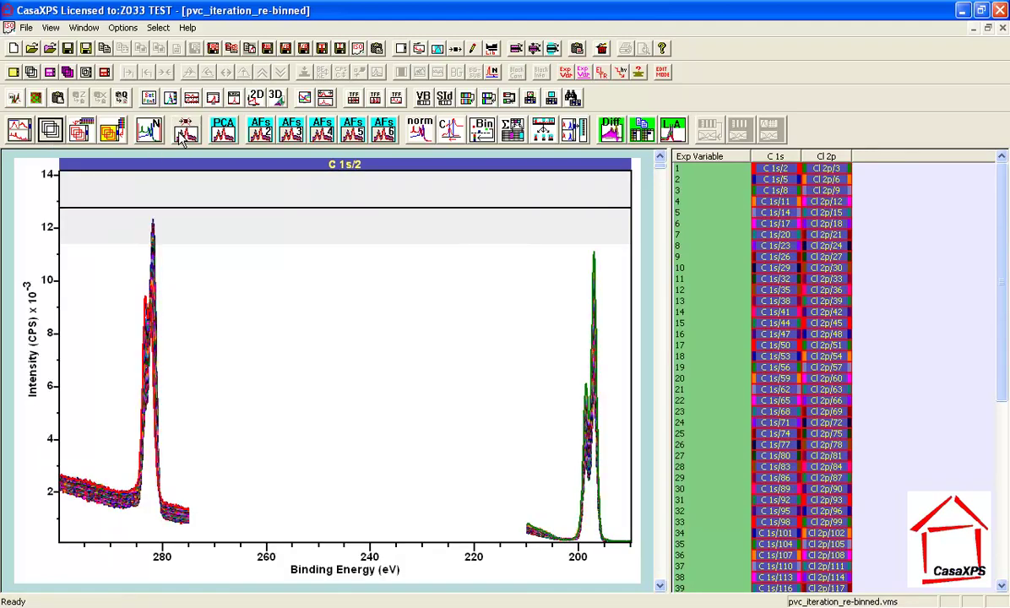
{"action": "left_click", "coordinate": [82, 136]}
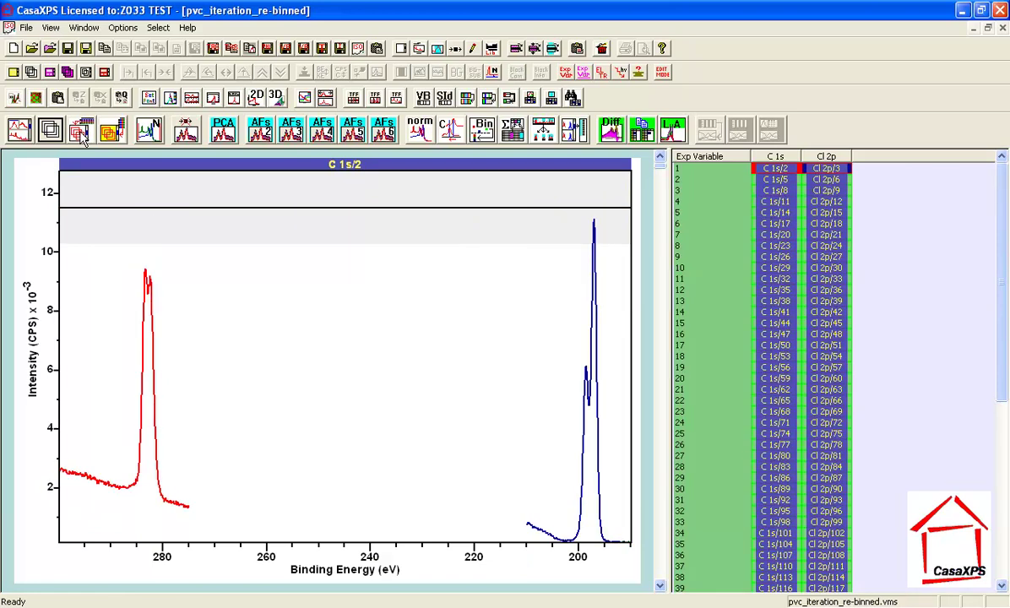
{"action": "left_click", "coordinate": [573, 129]}
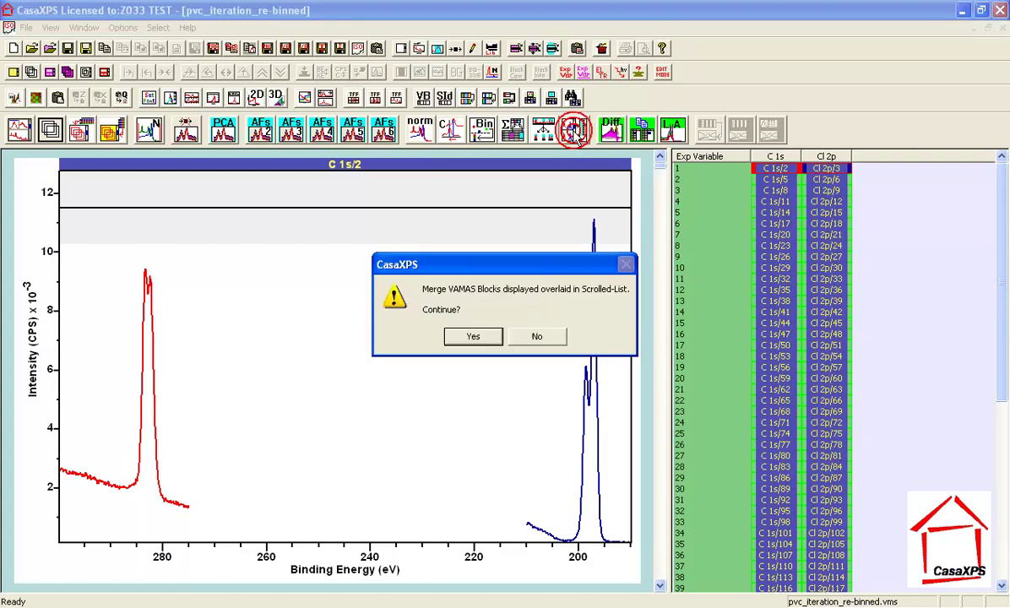
{"action": "left_click", "coordinate": [469, 335]}
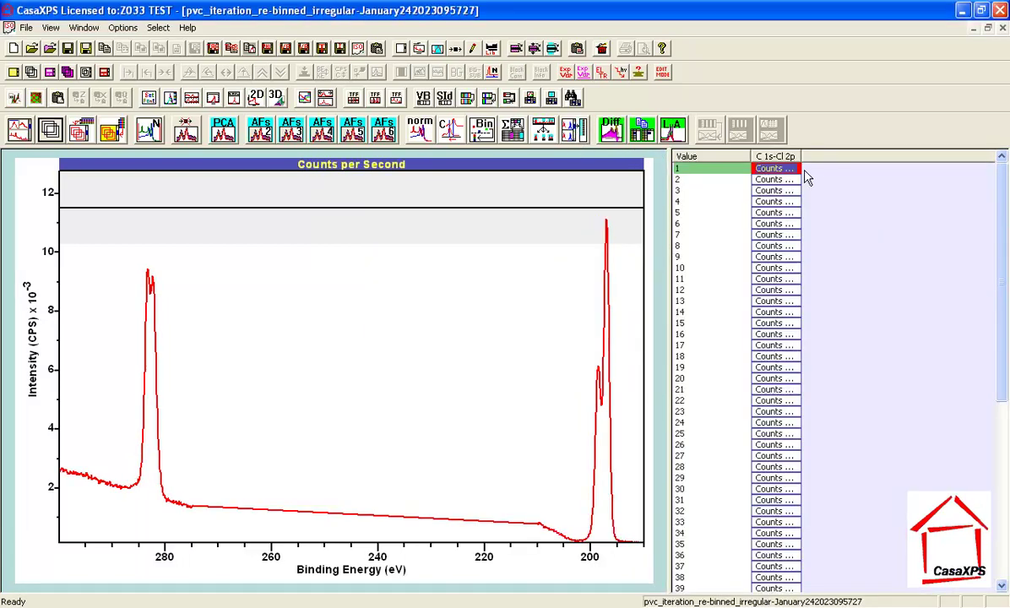
Step: Copy the two component spectra from CasaXP12 into the newly merged file, leaving Processed Data Only and Increment Exp Variable off
{"action": "left_click", "coordinate": [819, 181]}
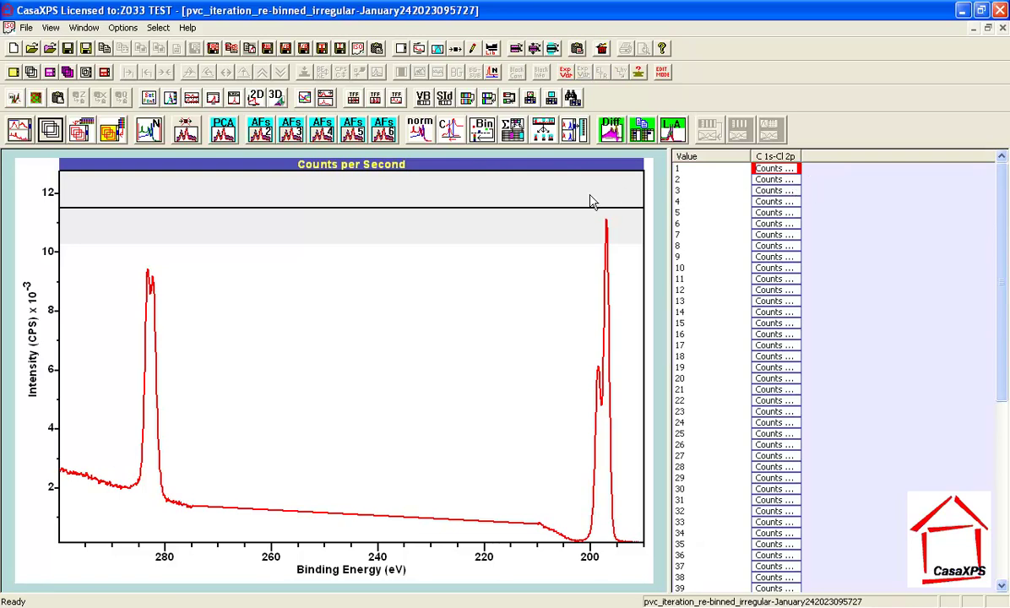
{"action": "left_click", "coordinate": [83, 28]}
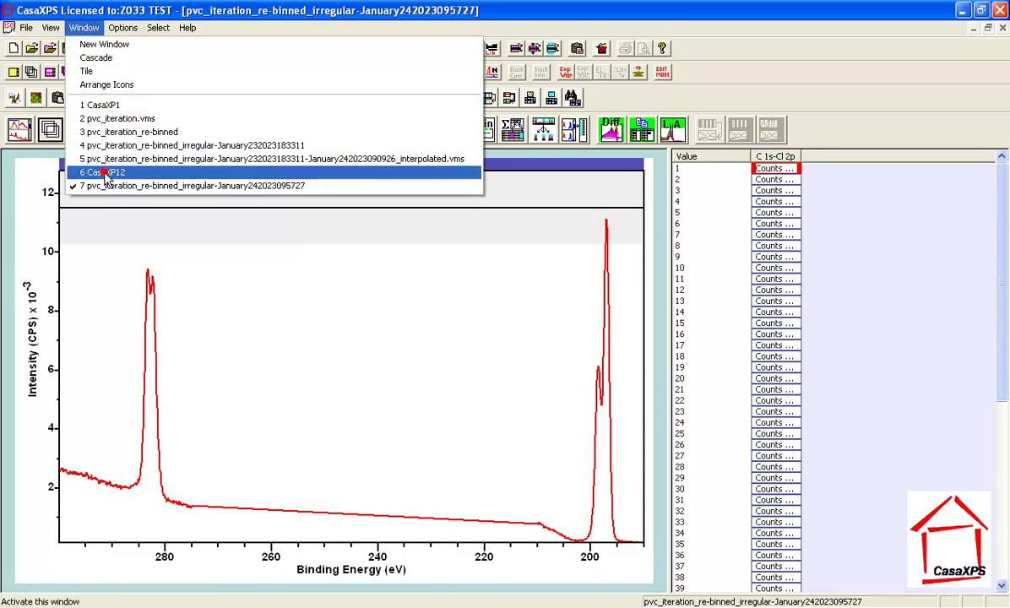
{"action": "left_click", "coordinate": [106, 172]}
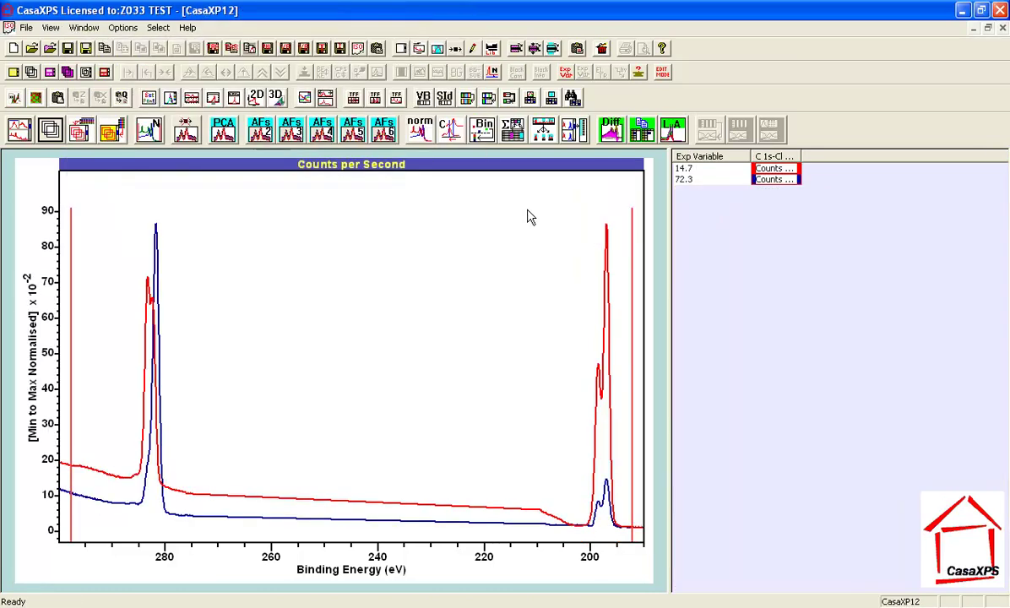
{"action": "left_click", "coordinate": [771, 156]}
{"action": "left_click", "coordinate": [83, 28]}
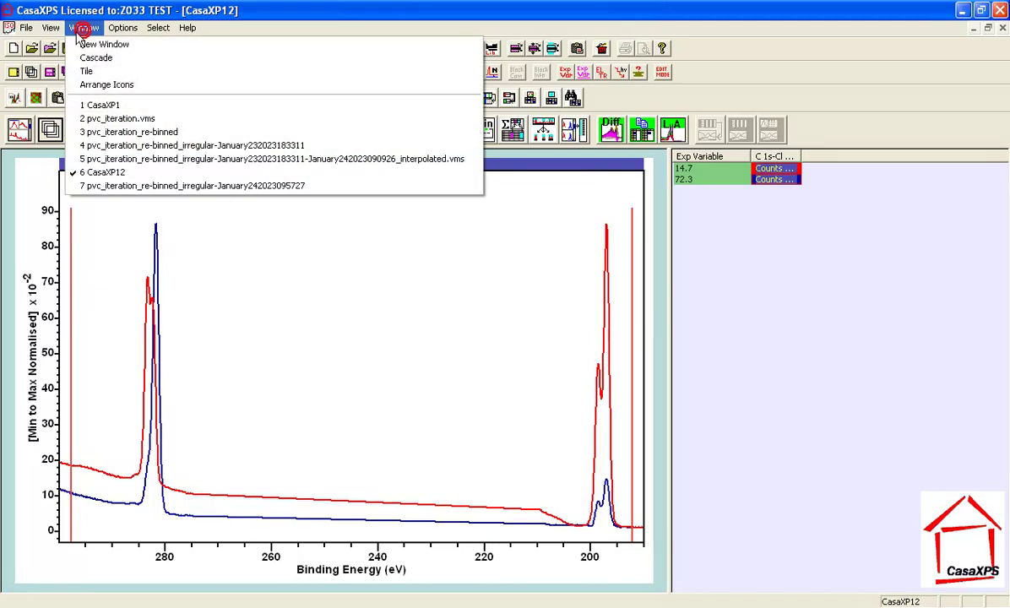
{"action": "left_click", "coordinate": [137, 187]}
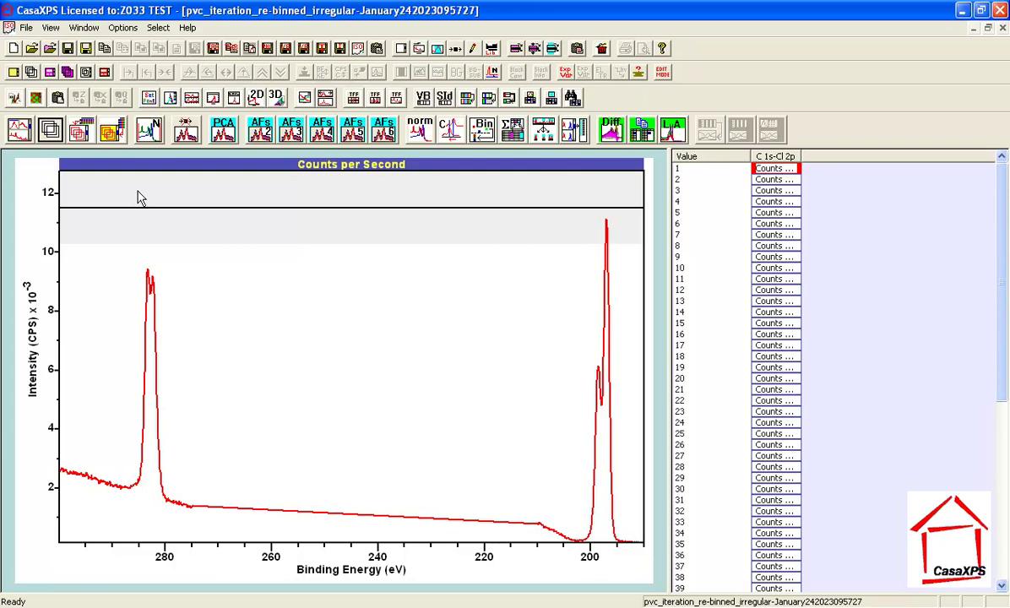
{"action": "left_click", "coordinate": [578, 49]}
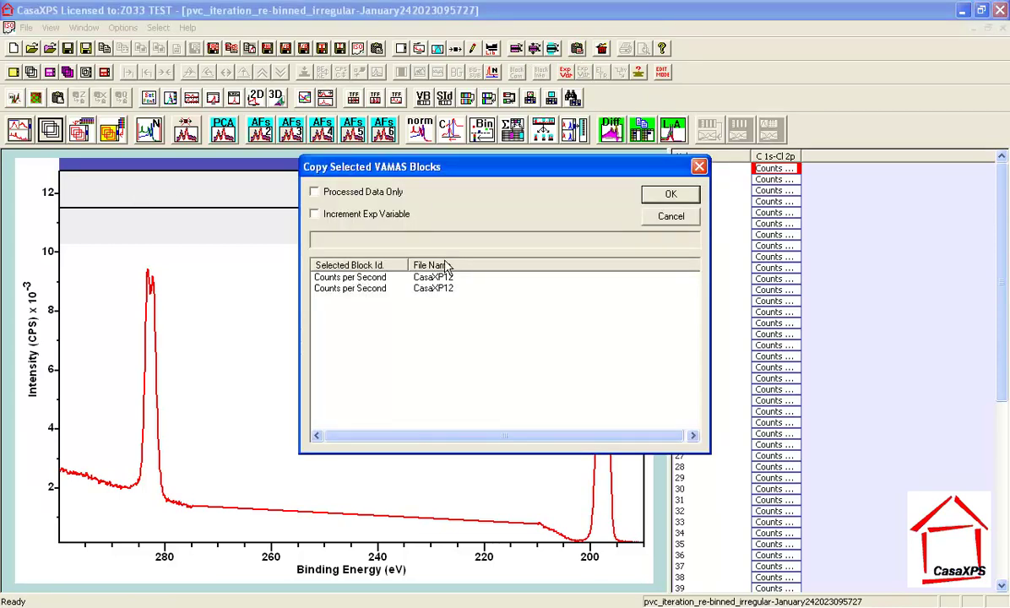
{"action": "left_click", "coordinate": [671, 195]}
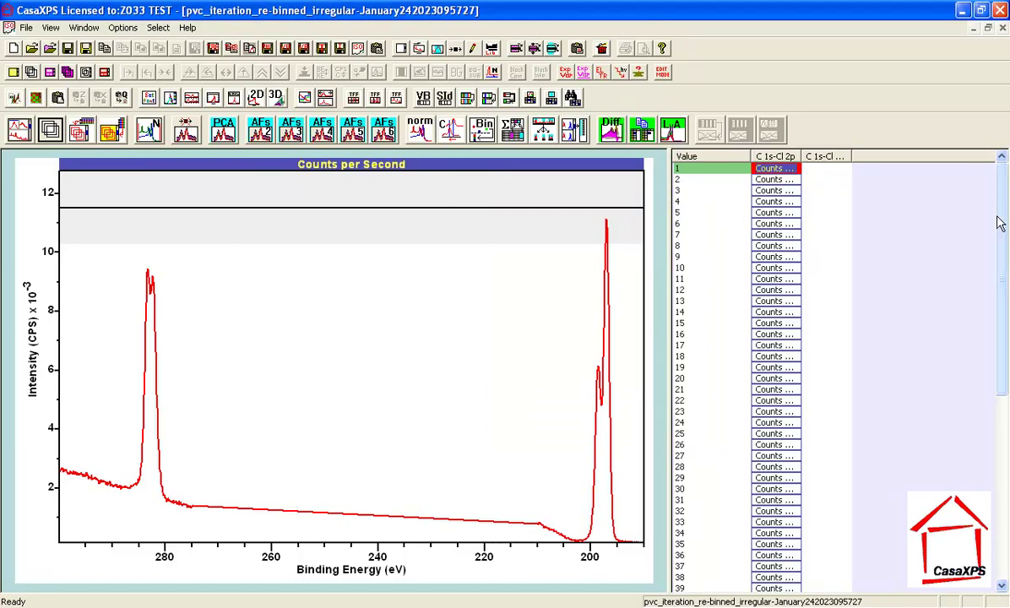
Step: Overlay the two copied component spectra as the basis and run the LLS analysis on all merged C 1s-Cl 2p spectra
{"action": "left_click_drag", "start_coordinate": [1000, 218], "coordinate": [1004, 317]}
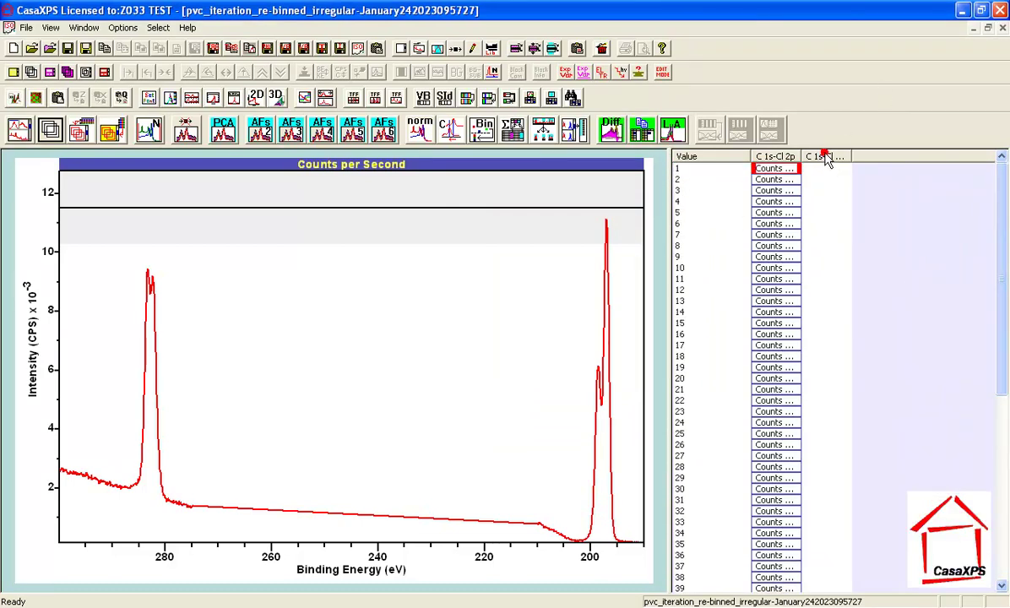
{"action": "left_click", "coordinate": [56, 127]}
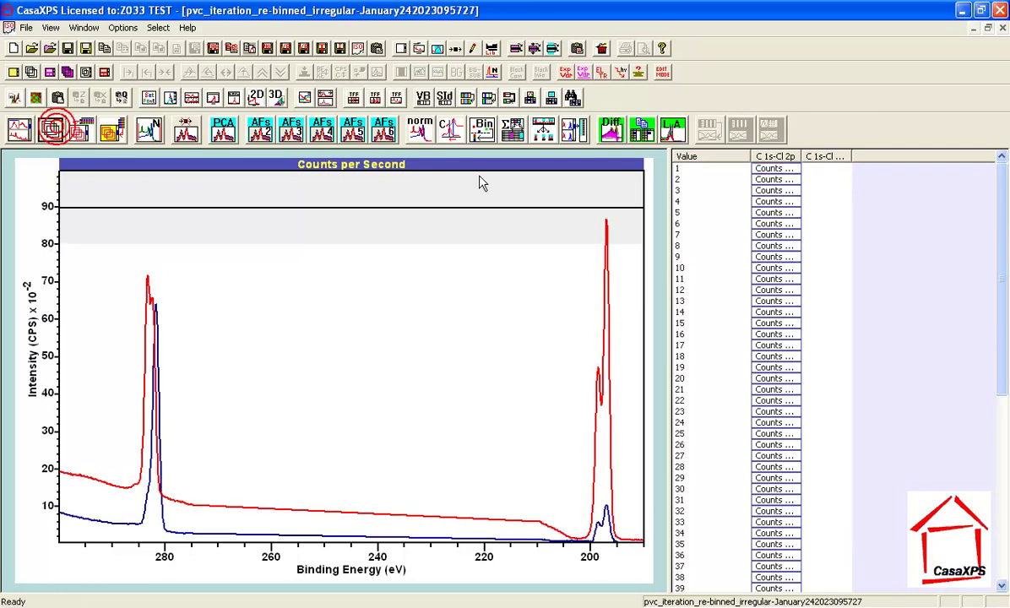
{"action": "left_click", "coordinate": [779, 157]}
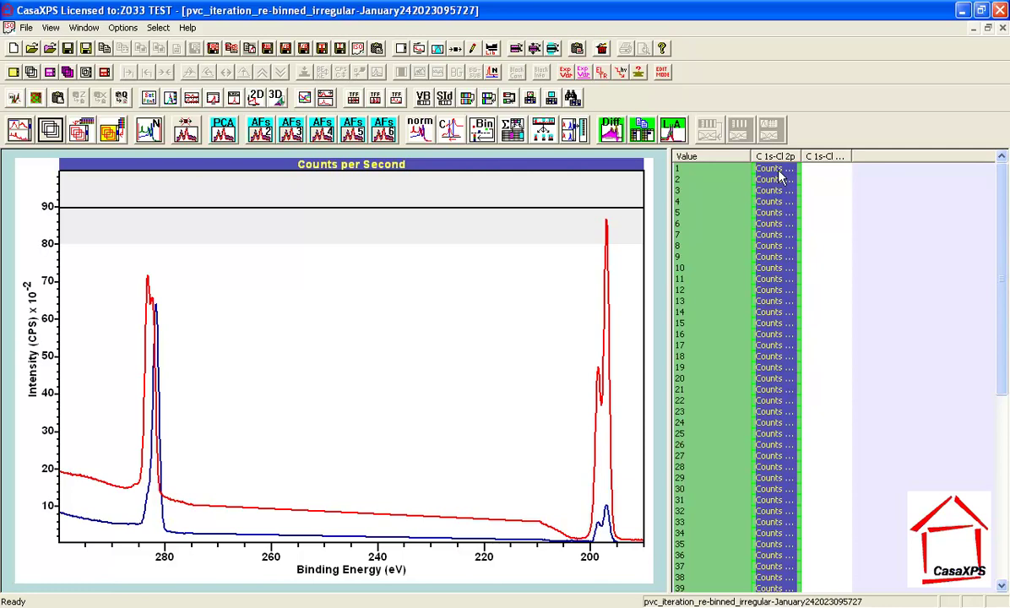
{"action": "left_click", "coordinate": [674, 132]}
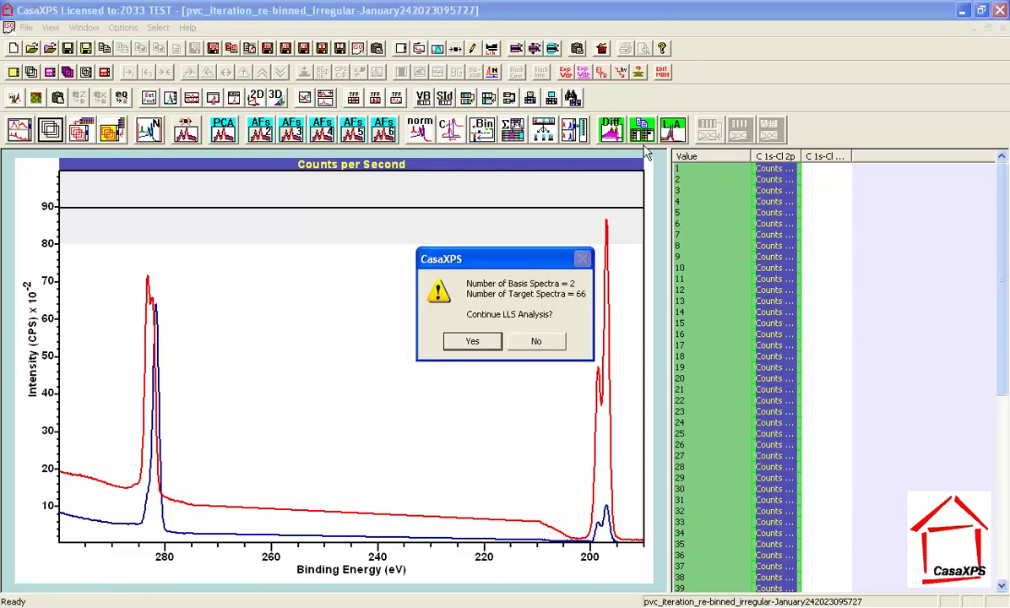
{"action": "left_click", "coordinate": [456, 353]}
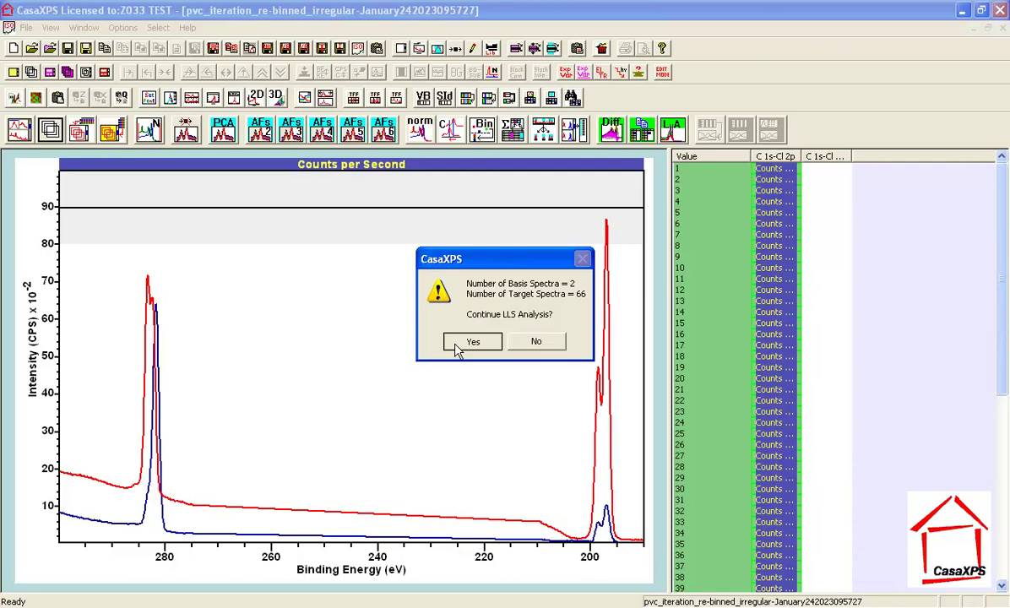
{"action": "left_click", "coordinate": [472, 342]}
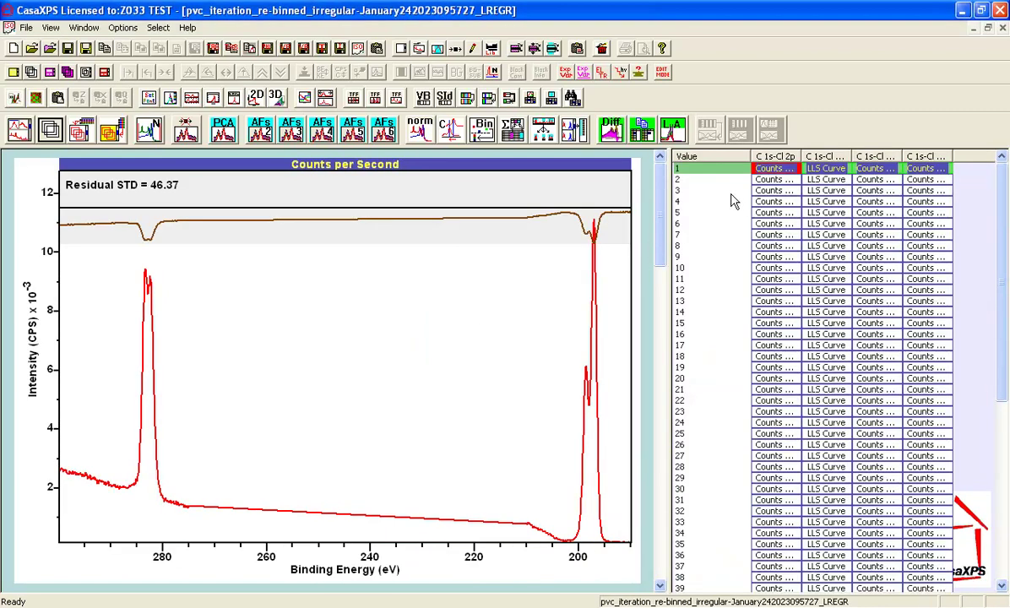
Step: Turn off the residual display and overlay the measured spectrum, LLS curve and both scaled components of row 1
{"action": "left_click", "coordinate": [404, 202]}
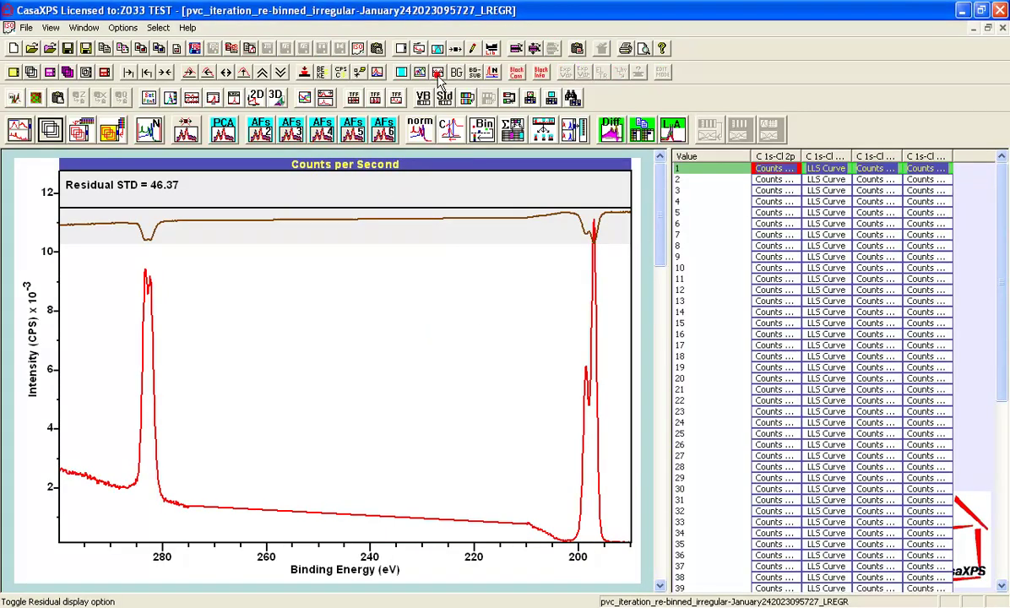
{"action": "left_click", "coordinate": [438, 75]}
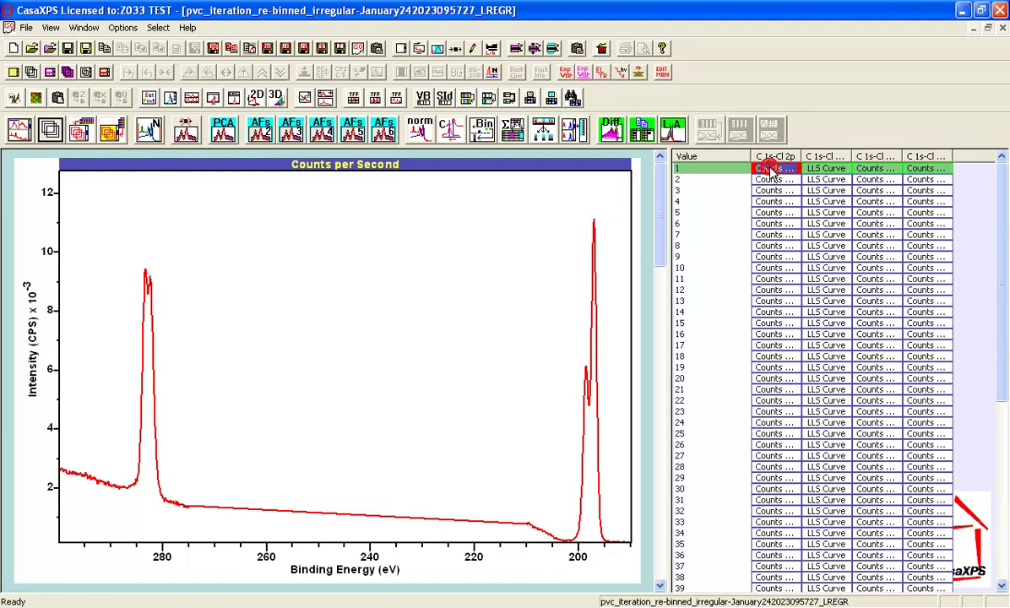
{"action": "left_click", "coordinate": [828, 170]}
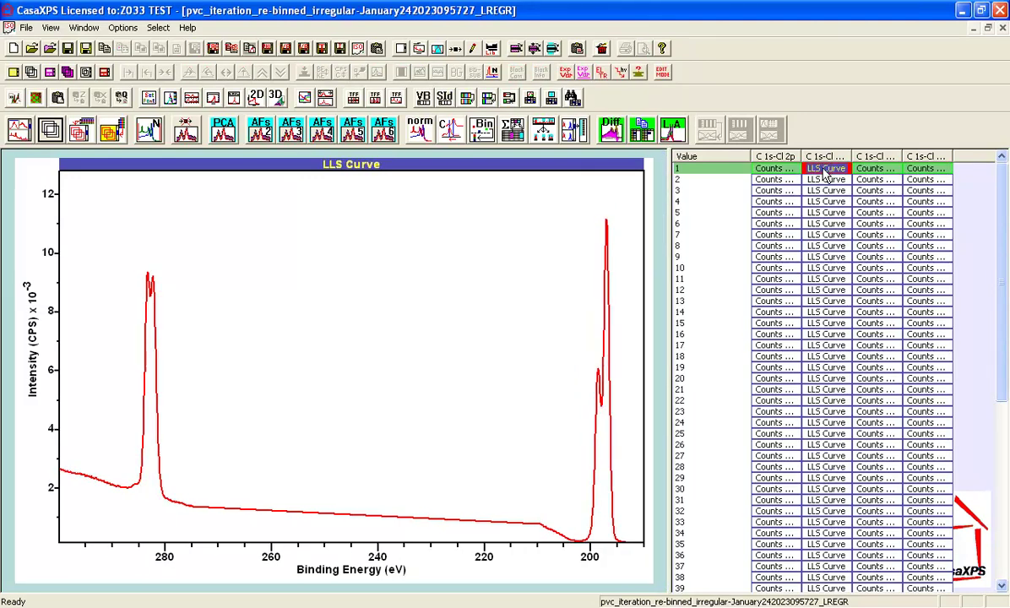
{"action": "left_click_drag", "start_coordinate": [827, 172], "coordinate": [924, 173]}
{"action": "left_click", "coordinate": [861, 168], "text": "ctrl"}
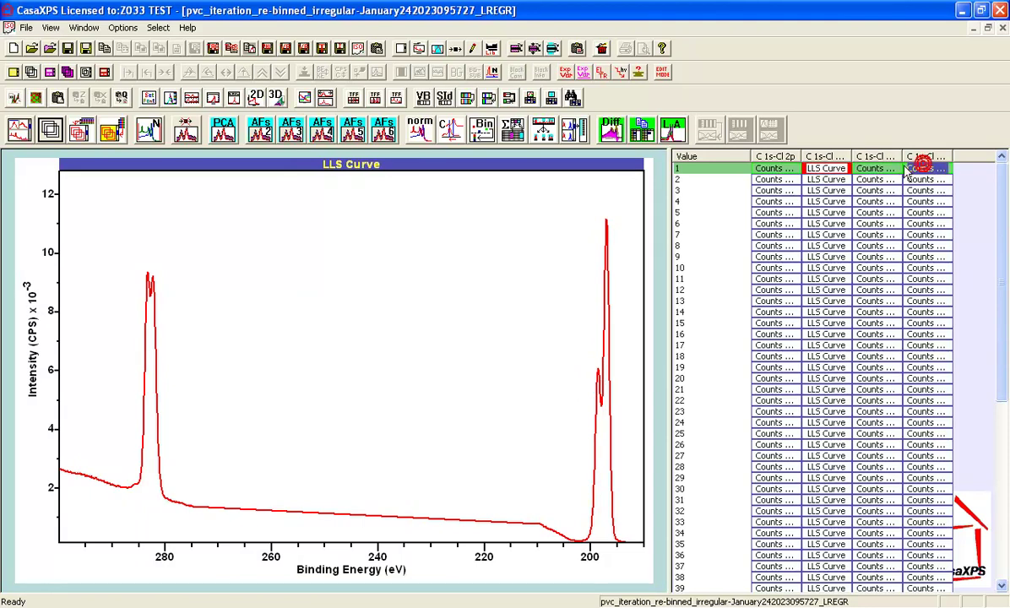
{"action": "left_click", "coordinate": [701, 170]}
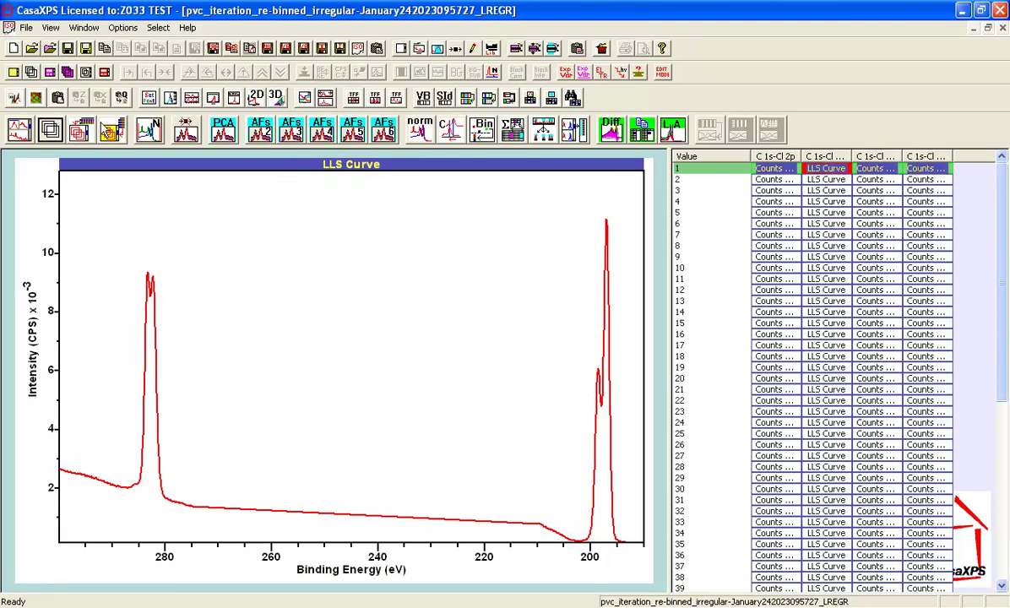
{"action": "left_click", "coordinate": [78, 126]}
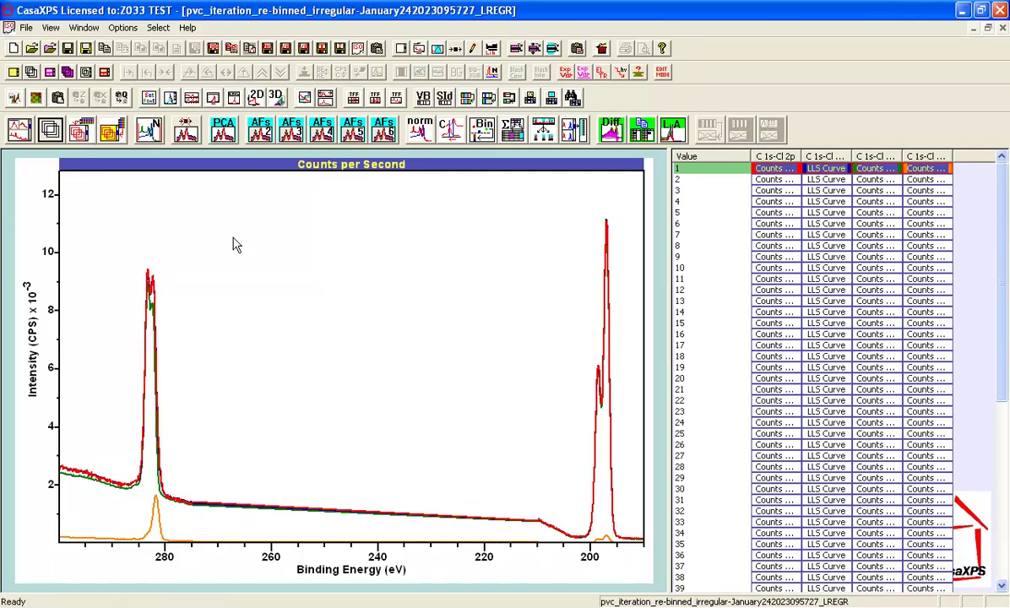
Step: Step through the overlaid rows from 1 to 35 to examine how the LLS curve and components follow the measured spectra
{"action": "key", "text": "Down"}
{"action": "key", "text": "Down"}
{"action": "key", "text": "Down"}
{"action": "key", "text": "Down"}
{"action": "key", "text": "Down"}
{"action": "key", "text": "Down"}
{"action": "key", "text": "Down"}
{"action": "key", "text": "Down"}
{"action": "key", "text": "Down"}
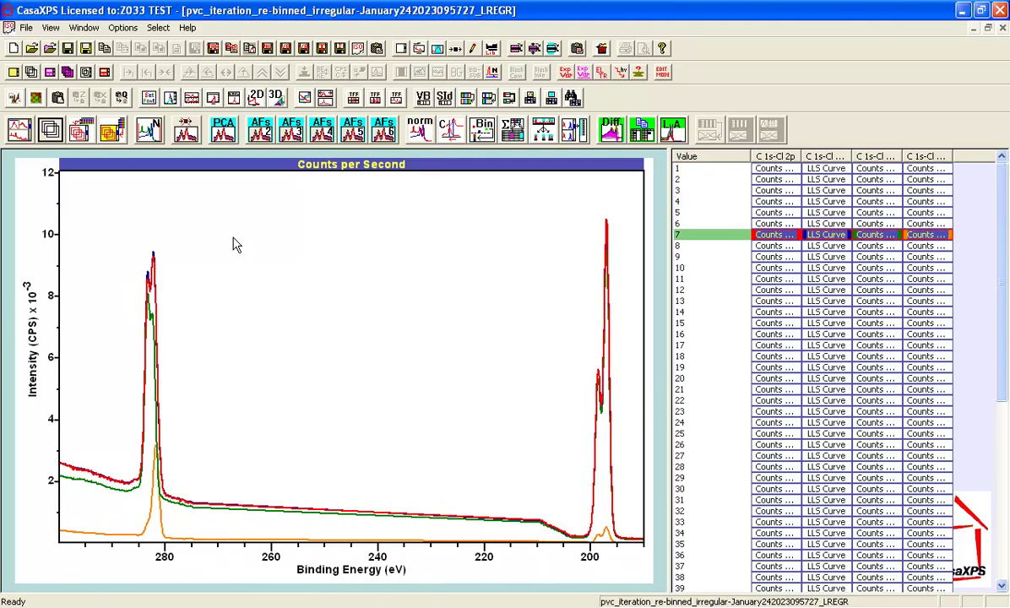
{"action": "key", "text": "Down"}
{"action": "key", "text": "Down"}
{"action": "key", "text": "Down"}
{"action": "key", "text": "Down"}
{"action": "key", "text": "Down"}
{"action": "key", "text": "Down"}
{"action": "key", "text": "Down"}
{"action": "key", "text": "Down"}
{"action": "key", "text": "Down"}
{"action": "key", "text": "Down"}
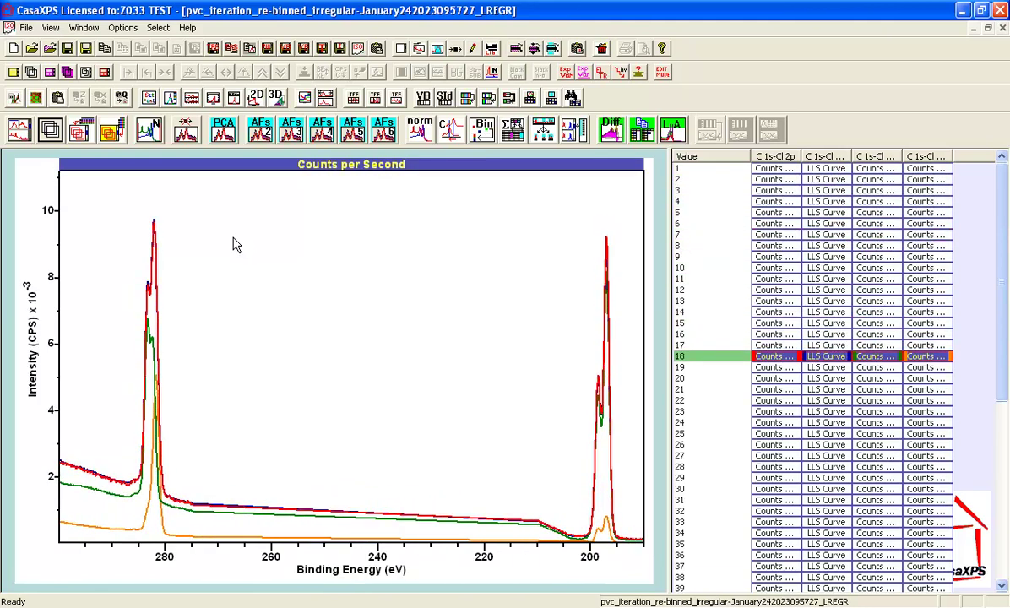
{"action": "key", "text": "Down"}
{"action": "key", "text": "Down"}
{"action": "key", "text": "Down"}
{"action": "key", "text": "Down"}
{"action": "key", "text": "Down"}
{"action": "key", "text": "Down"}
{"action": "key", "text": "Down"}
{"action": "key", "text": "Down"}
{"action": "key", "text": "Down"}
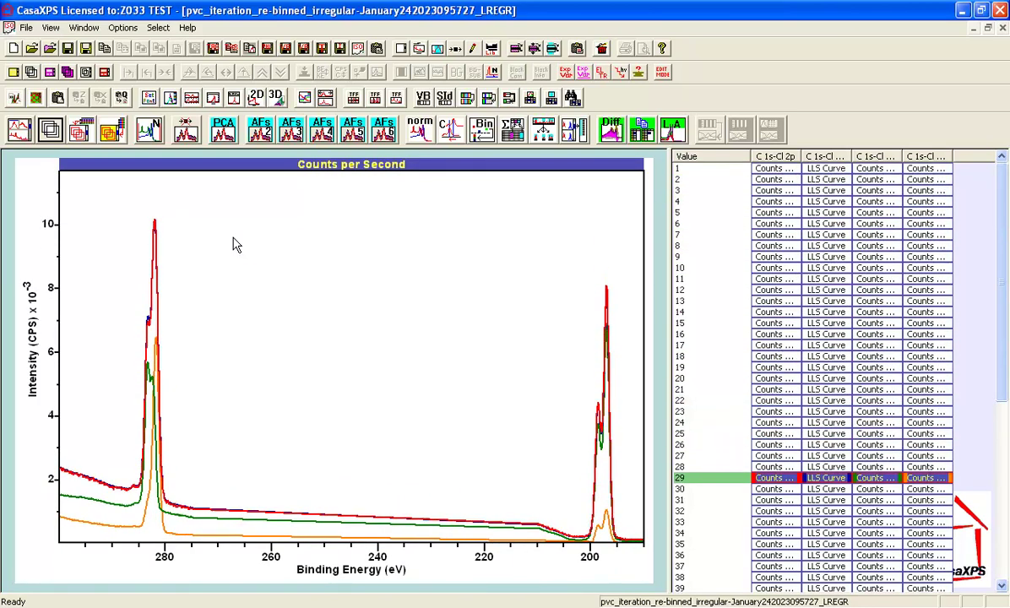
{"action": "key", "text": "Down"}
{"action": "key", "text": "Down"}
{"action": "key", "text": "Down"}
{"action": "key", "text": "Down"}
{"action": "key", "text": "Down"}
{"action": "key", "text": "Down"}
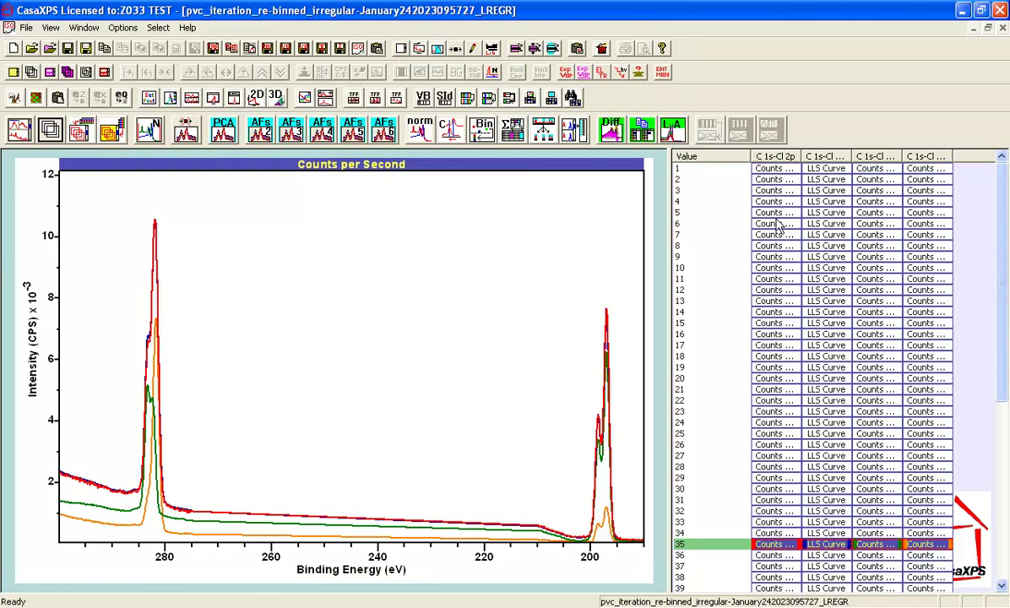
Step: Display the row 2 spectrum of the first scaled component and open its quantification parameters together with the element library
{"action": "left_click", "coordinate": [872, 180]}
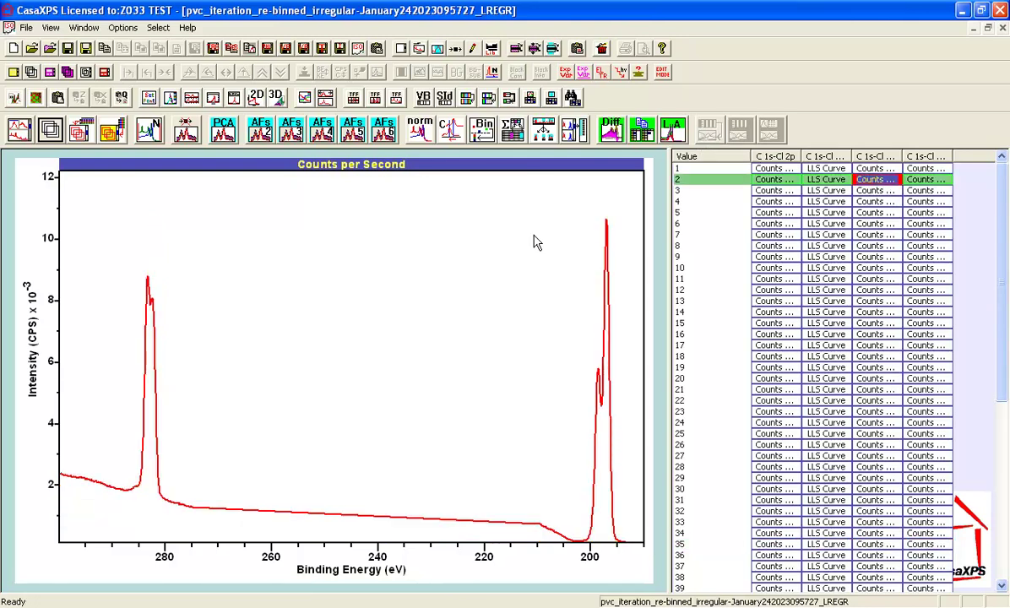
{"action": "left_click", "coordinate": [438, 48]}
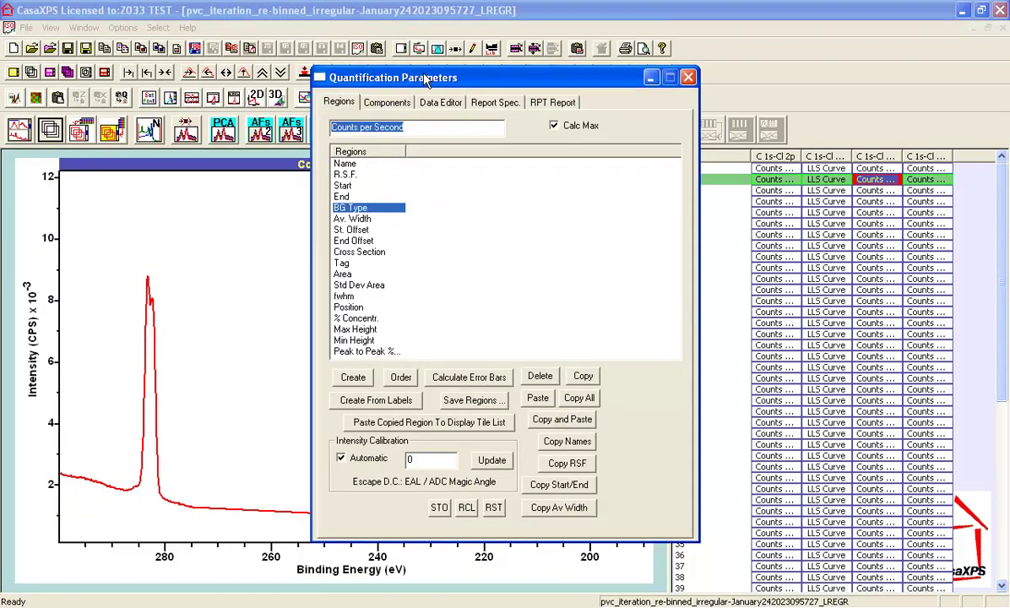
{"action": "left_click_drag", "start_coordinate": [427, 78], "coordinate": [676, 217]}
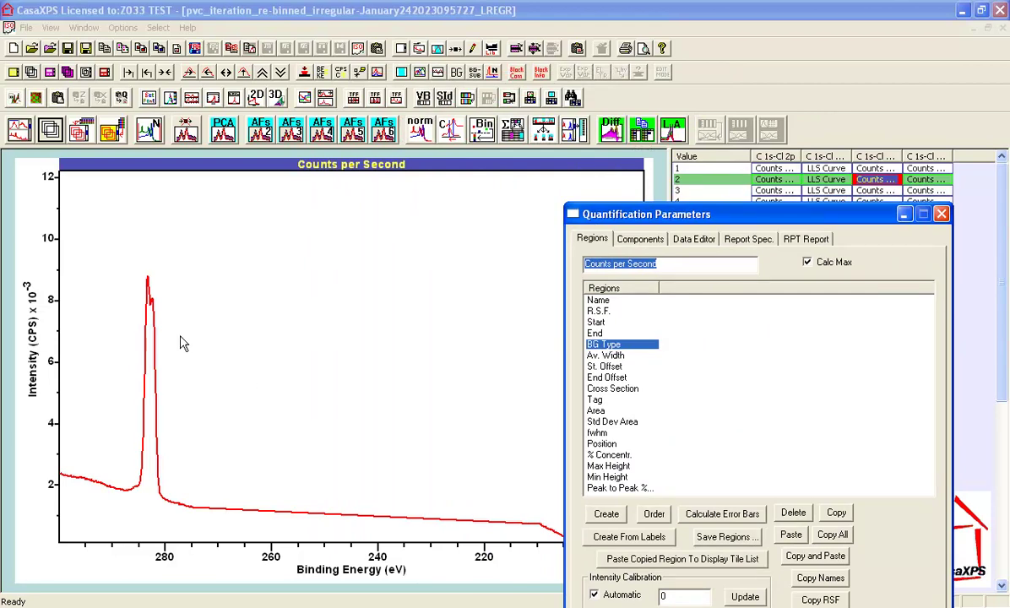
{"action": "left_click", "coordinate": [493, 51]}
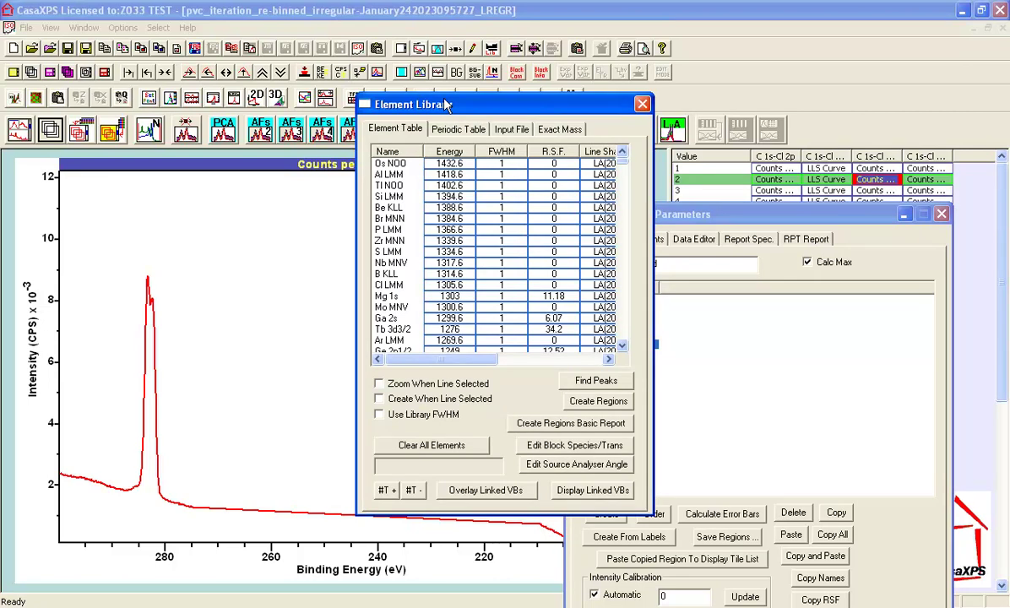
{"action": "left_click_drag", "start_coordinate": [444, 106], "coordinate": [730, 186]}
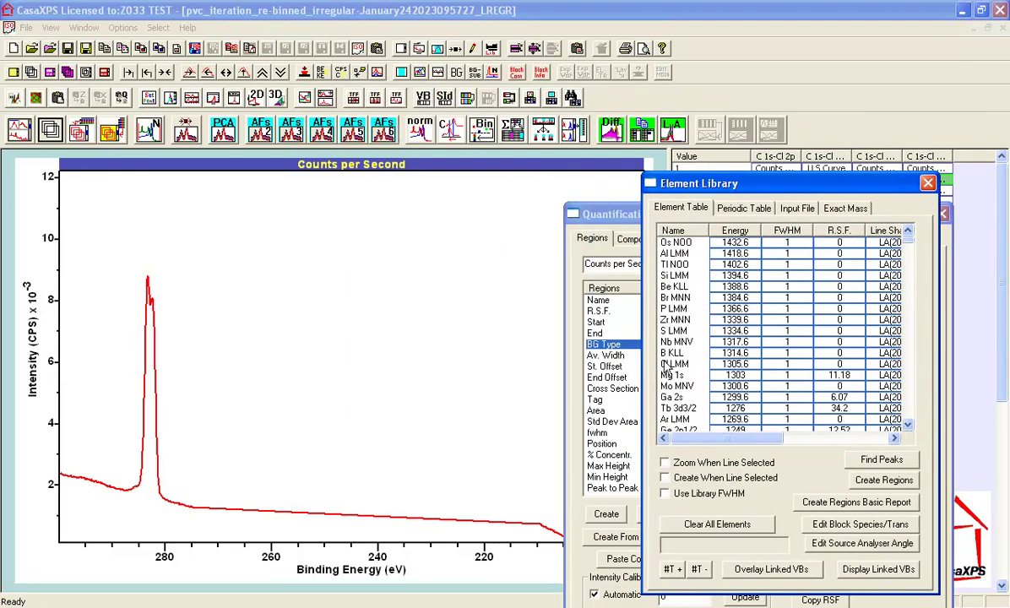
Step: Enable zooming and creation when a line is selected, and create a C 1s region on the row 2 component spectrum
{"action": "left_click", "coordinate": [664, 462]}
{"action": "left_click", "coordinate": [665, 478]}
{"action": "left_click", "coordinate": [145, 306]}
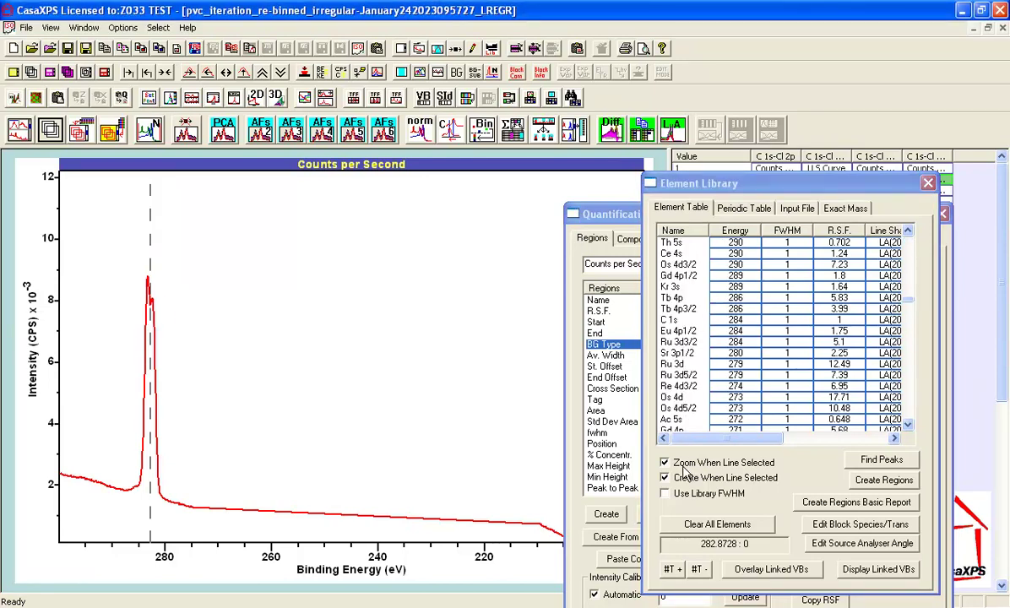
{"action": "left_click", "coordinate": [668, 322]}
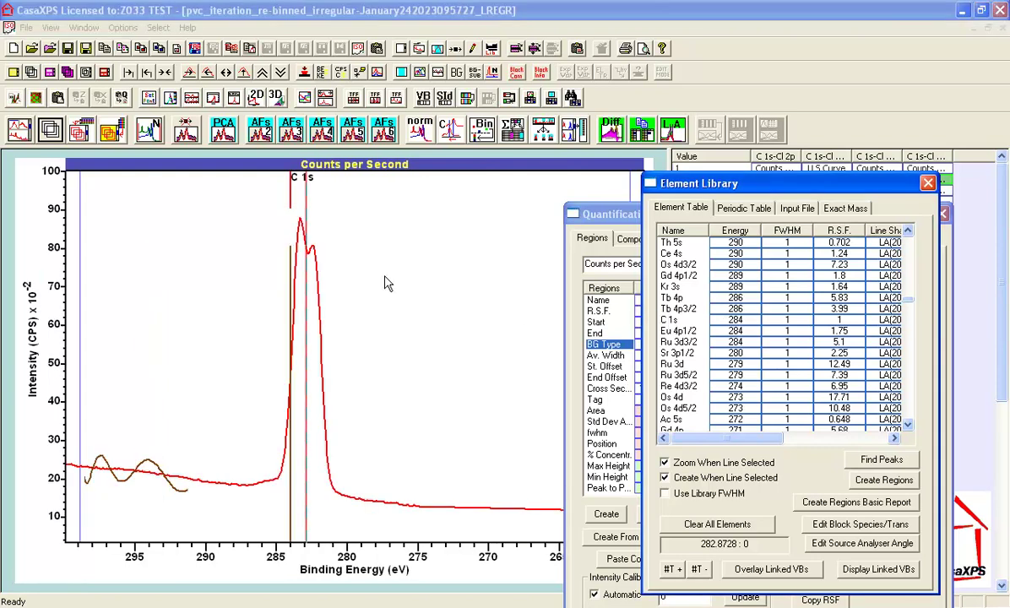
Step: Set the C 1s region's background type to U 3 Tougaard and initialise its coefficients
{"action": "left_click", "coordinate": [581, 213]}
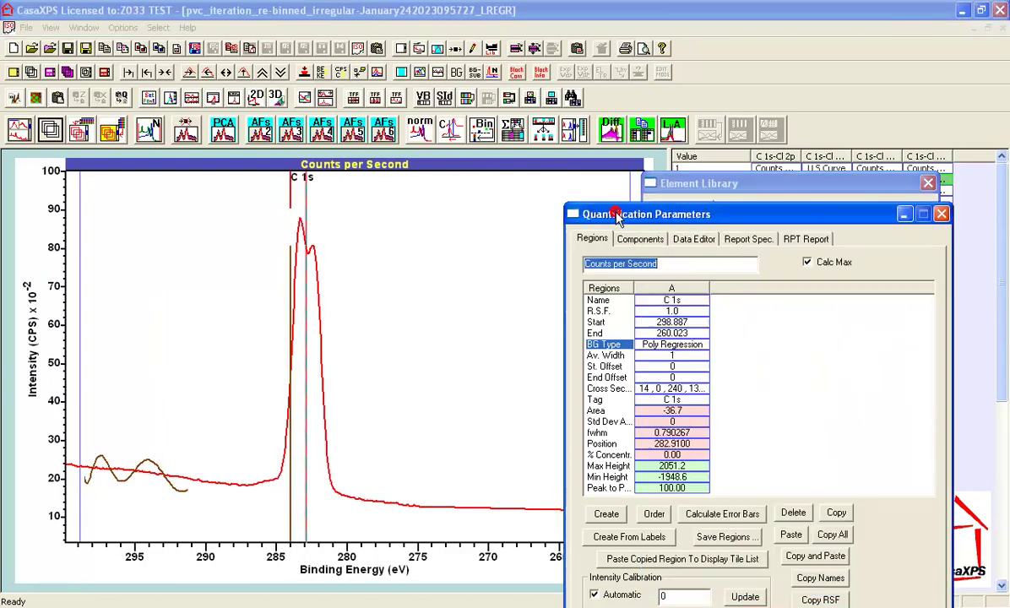
{"action": "left_click", "coordinate": [700, 349]}
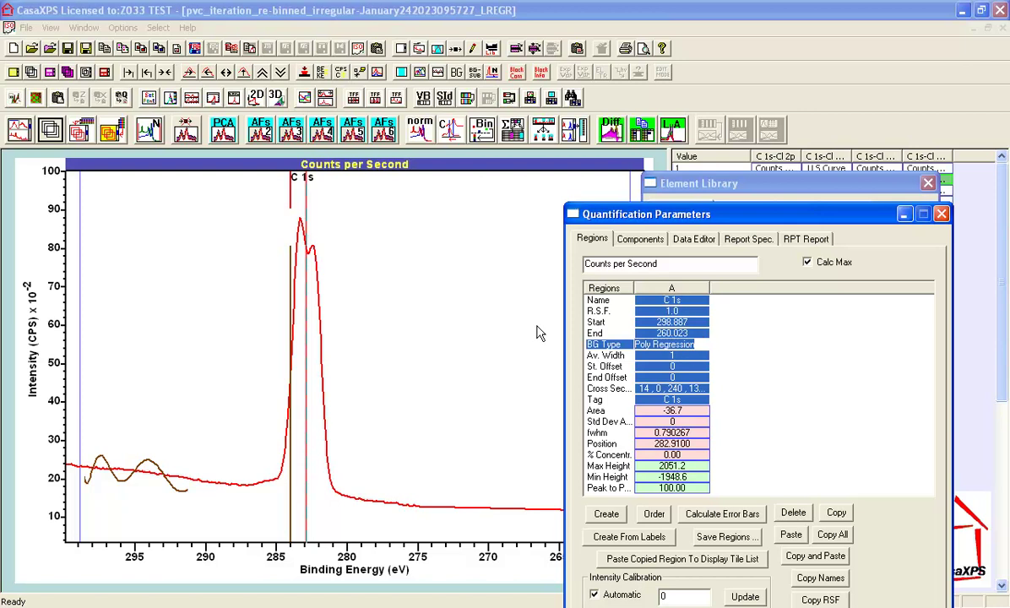
{"action": "type", "text": "u 3"}
{"action": "key", "text": "Return"}
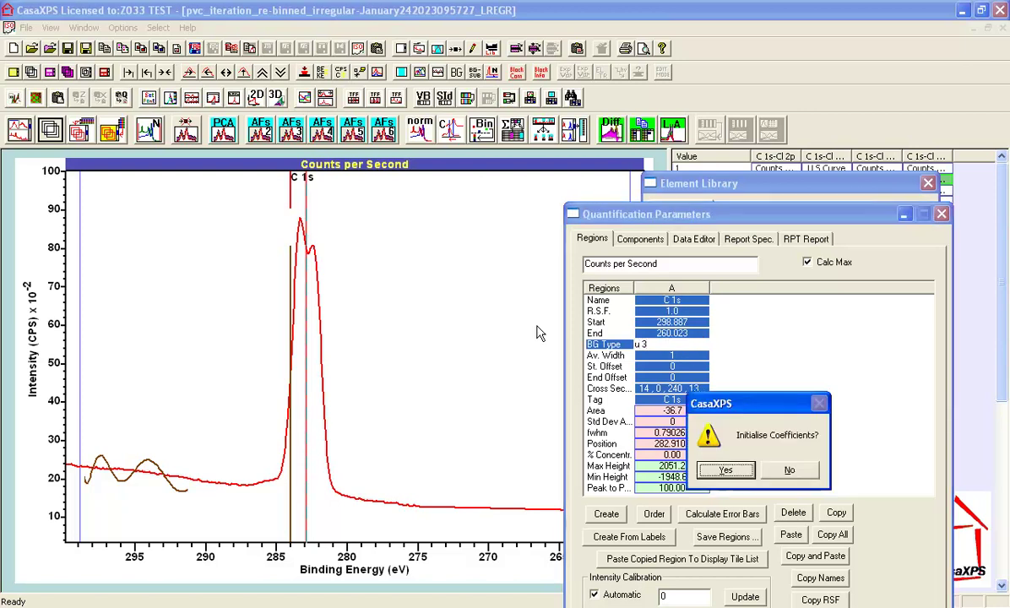
{"action": "key", "text": "Return"}
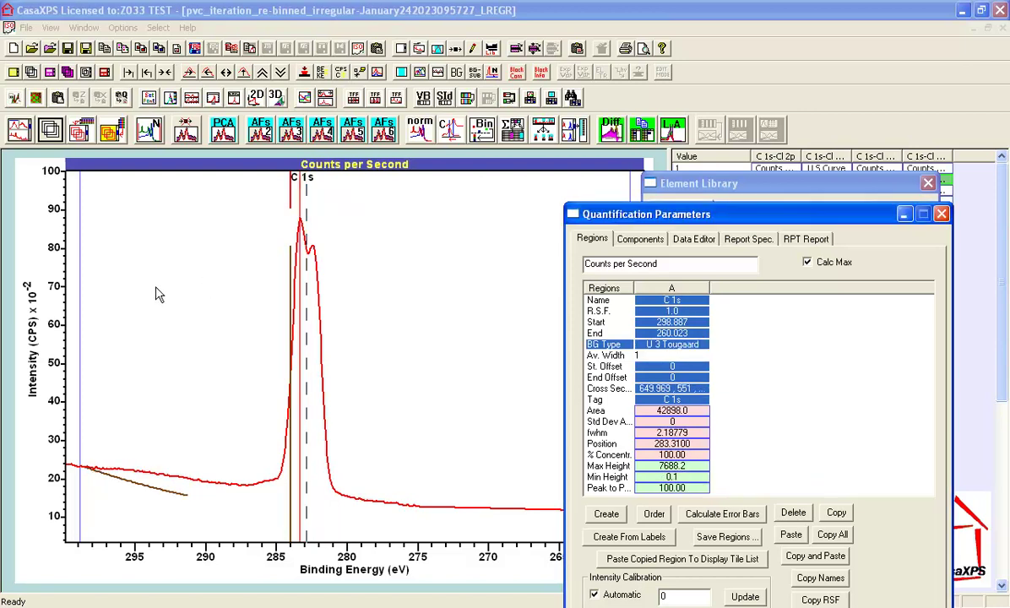
Step: Narrow the C 1s region to start at about 288.97 eV and end at about 278.82 eV
{"action": "left_click_drag", "start_coordinate": [83, 331], "coordinate": [221, 334]}
{"action": "left_click_drag", "start_coordinate": [632, 189], "coordinate": [364, 189]}
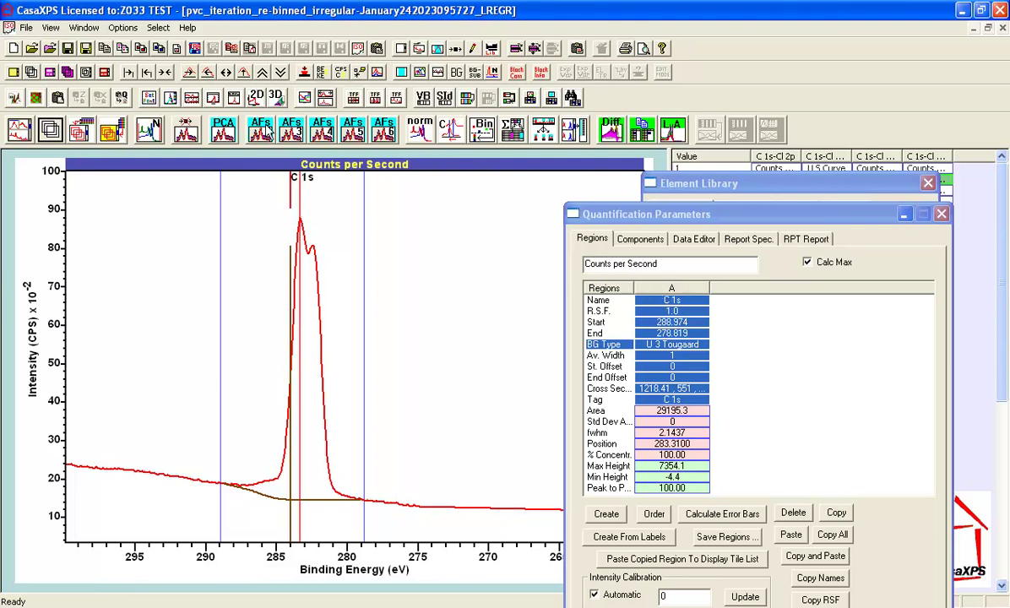
{"action": "left_click", "coordinate": [147, 72]}
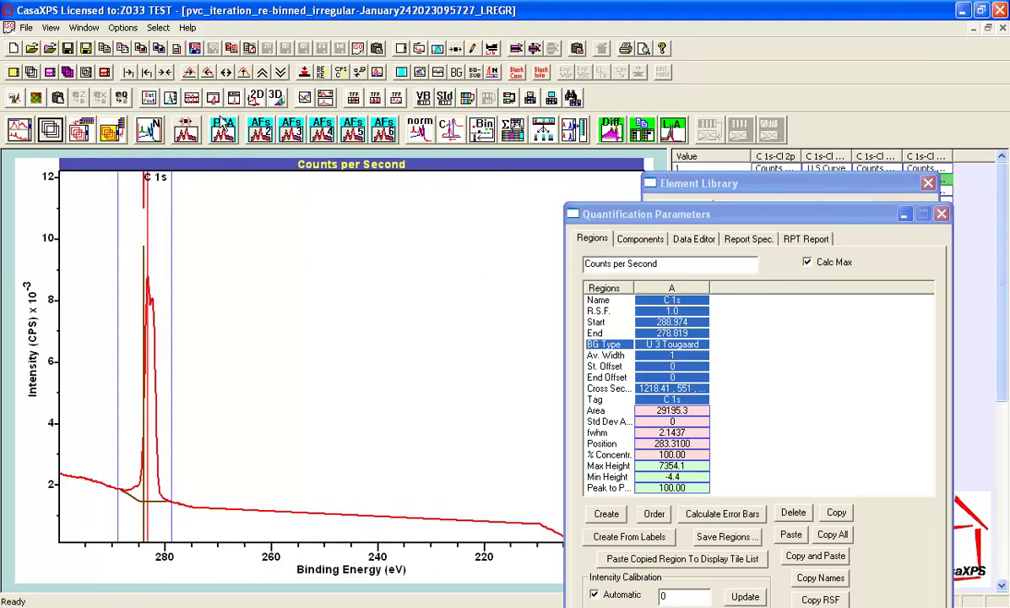
Step: Create a Cl 2p region on the same component spectrum and limit it to about 202.7 to 191.7 eV
{"action": "left_click_drag", "start_coordinate": [621, 214], "coordinate": [722, 229]}
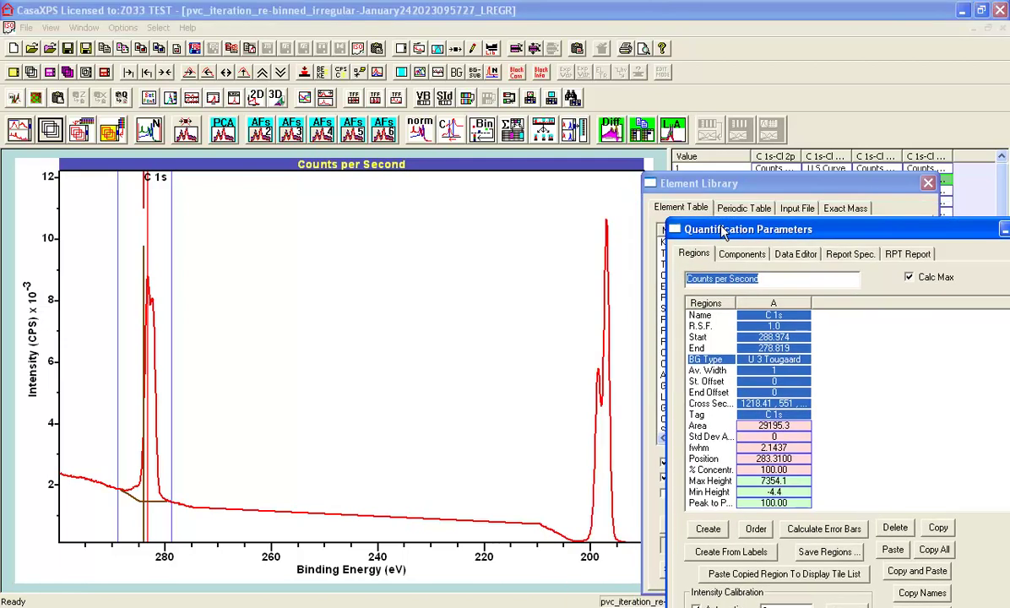
{"action": "left_click", "coordinate": [608, 285]}
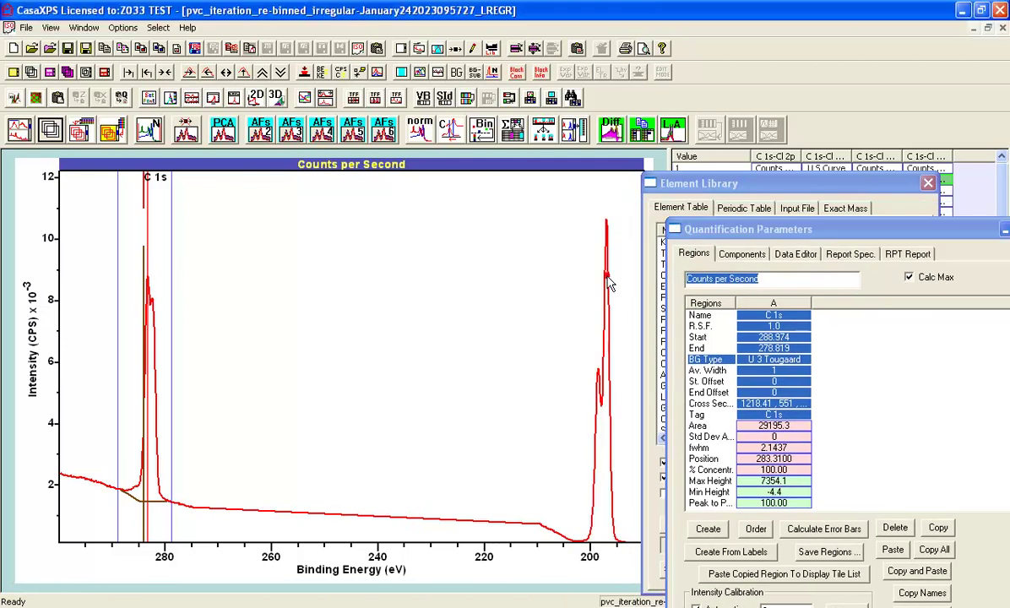
{"action": "left_click", "coordinate": [698, 193]}
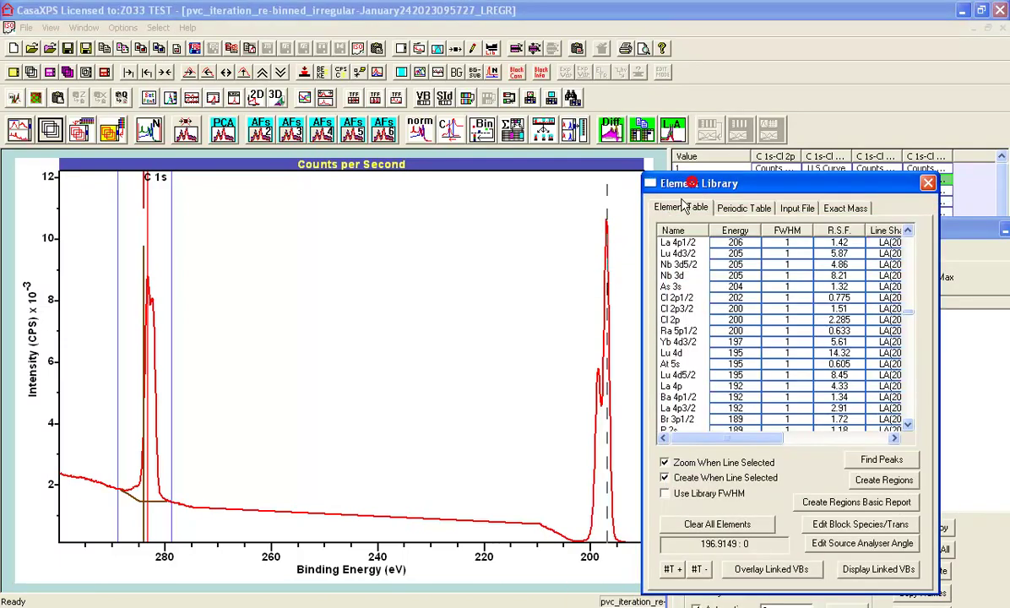
{"action": "left_click", "coordinate": [673, 322]}
{"action": "left_click", "coordinate": [116, 397]}
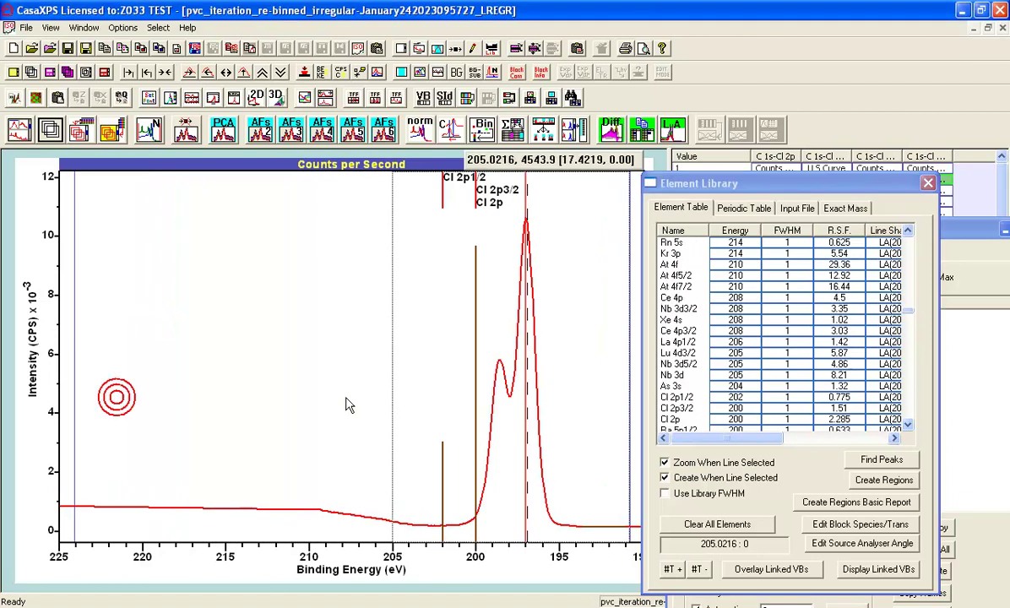
{"action": "left_click_drag", "start_coordinate": [349, 406], "coordinate": [430, 393]}
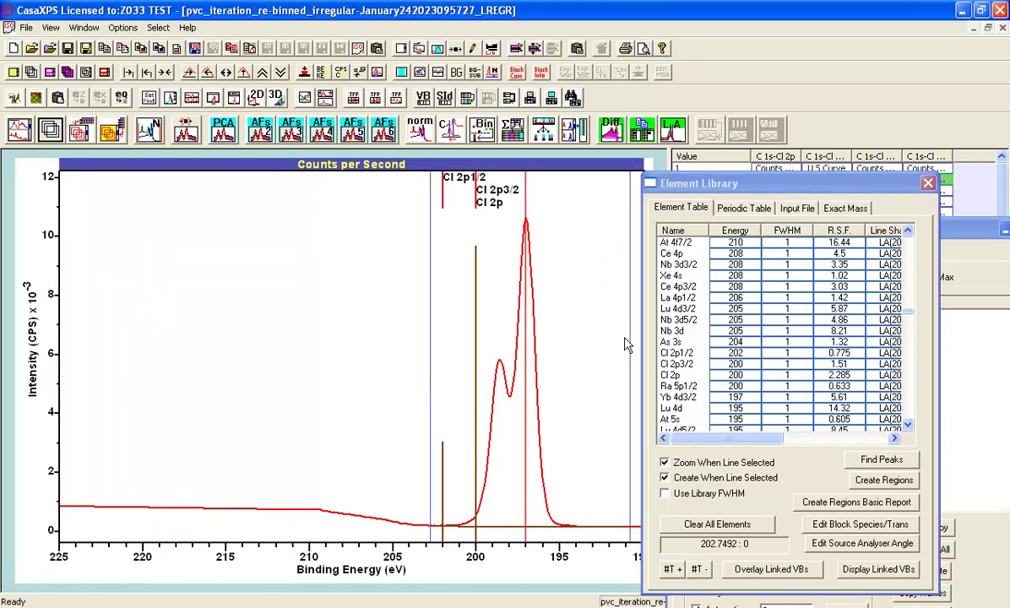
{"action": "left_click", "coordinate": [614, 387]}
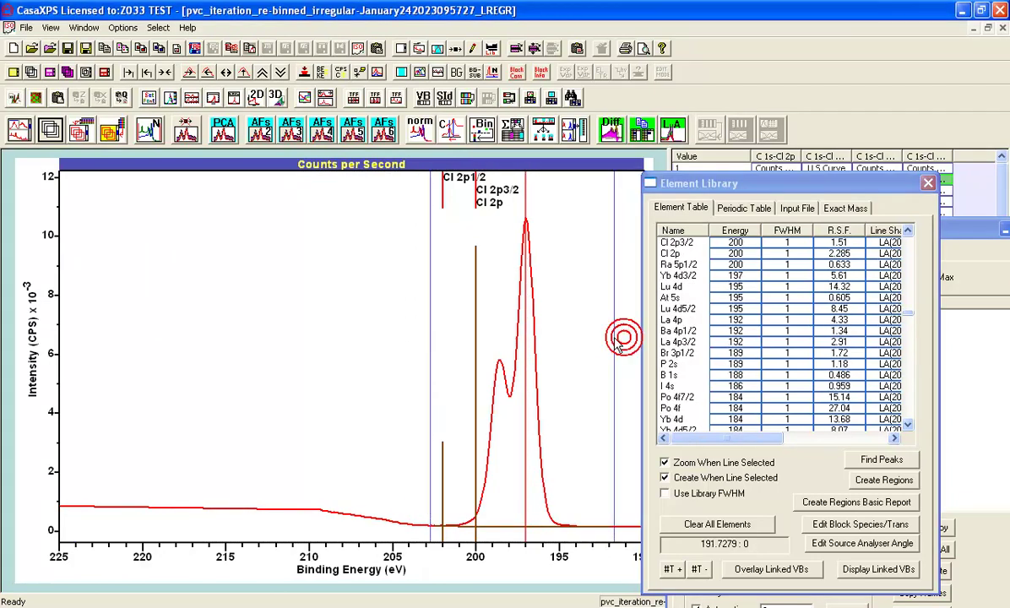
{"action": "left_click", "coordinate": [168, 72]}
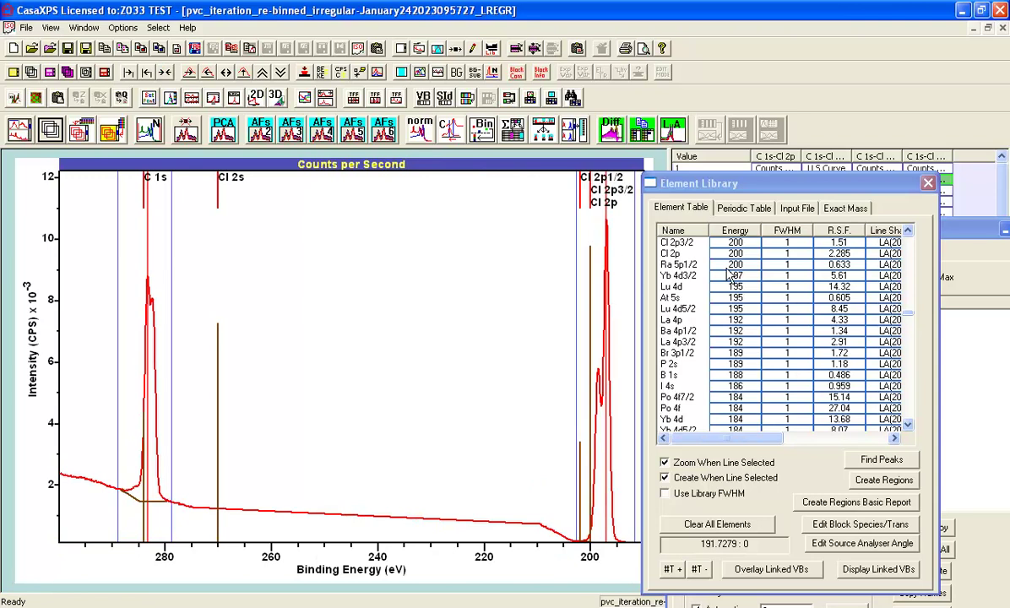
Step: Rename the two quantification regions as C 1s PVC and Cl 2p PVC
{"action": "left_click", "coordinate": [946, 230]}
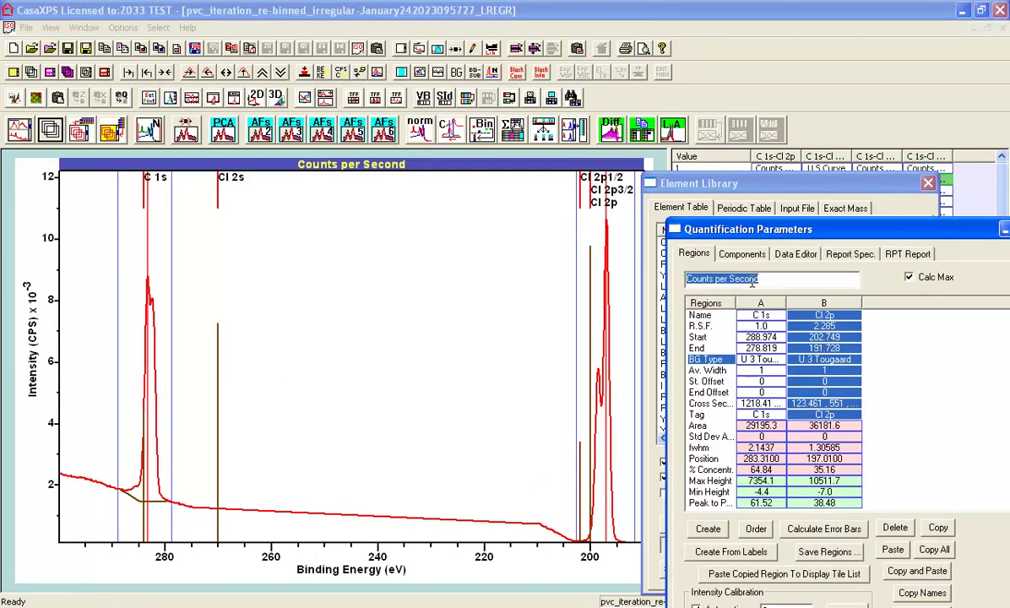
{"action": "left_click", "coordinate": [762, 327]}
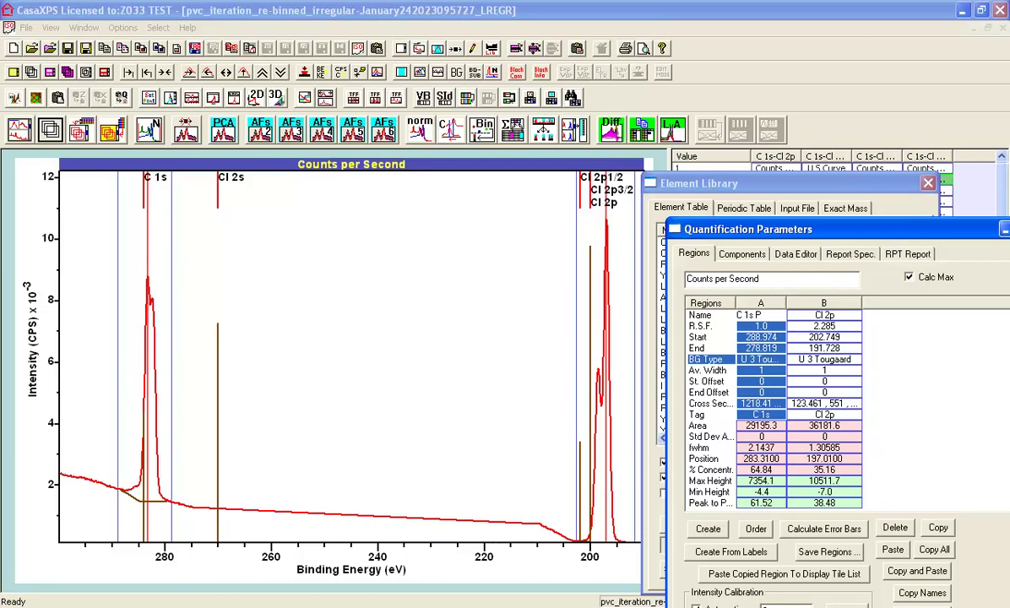
{"action": "left_click", "coordinate": [784, 325]}
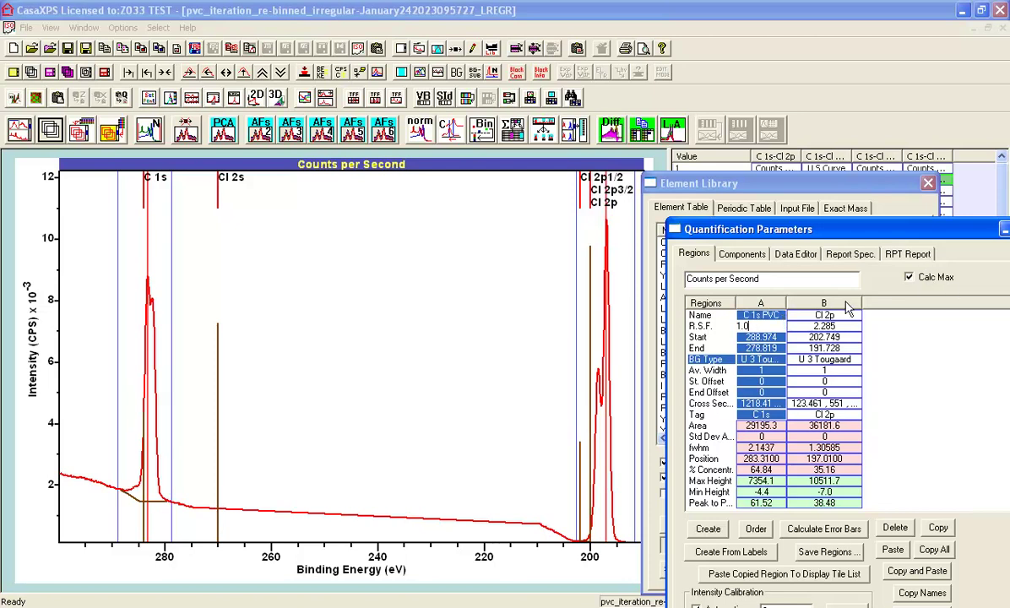
{"action": "left_click", "coordinate": [845, 315]}
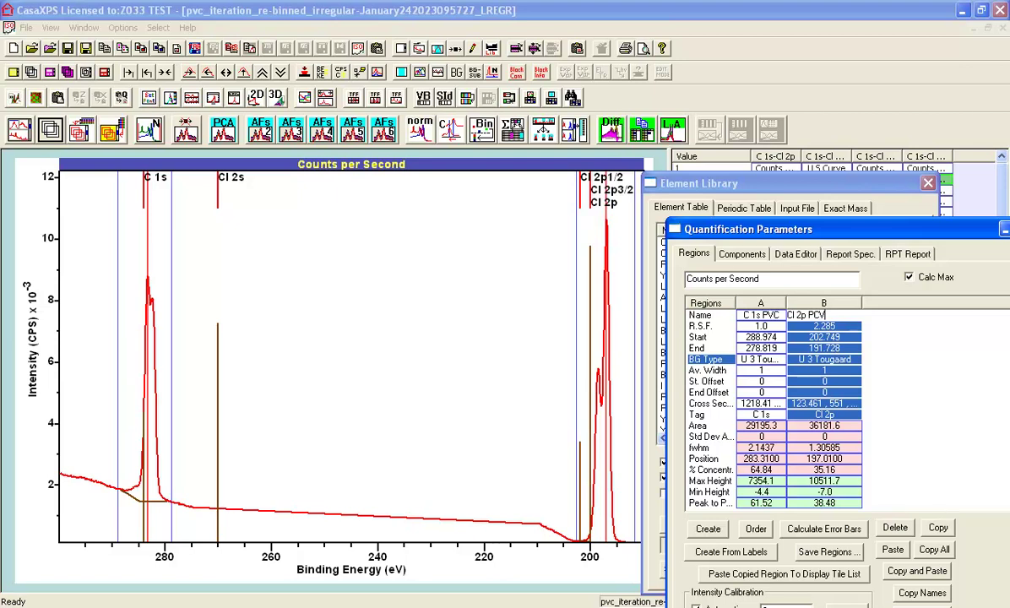
{"action": "type", "text": "PVC"}
{"action": "key", "text": "Return"}
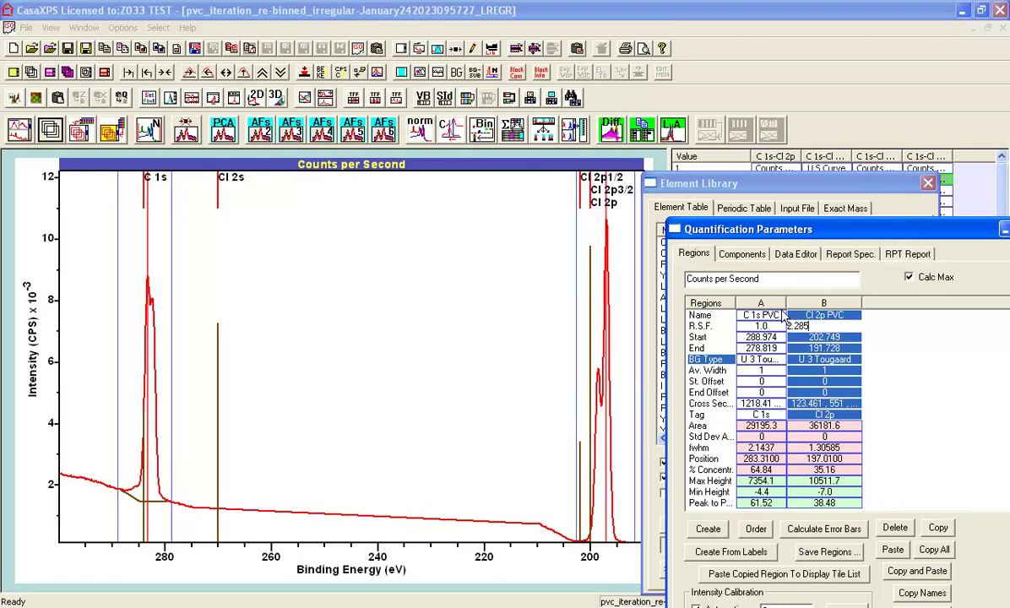
Step: Propagate the C 1s PVC and Cl 2p PVC regions to all spectra in the first scaled component's column
{"action": "left_click", "coordinate": [862, 173]}
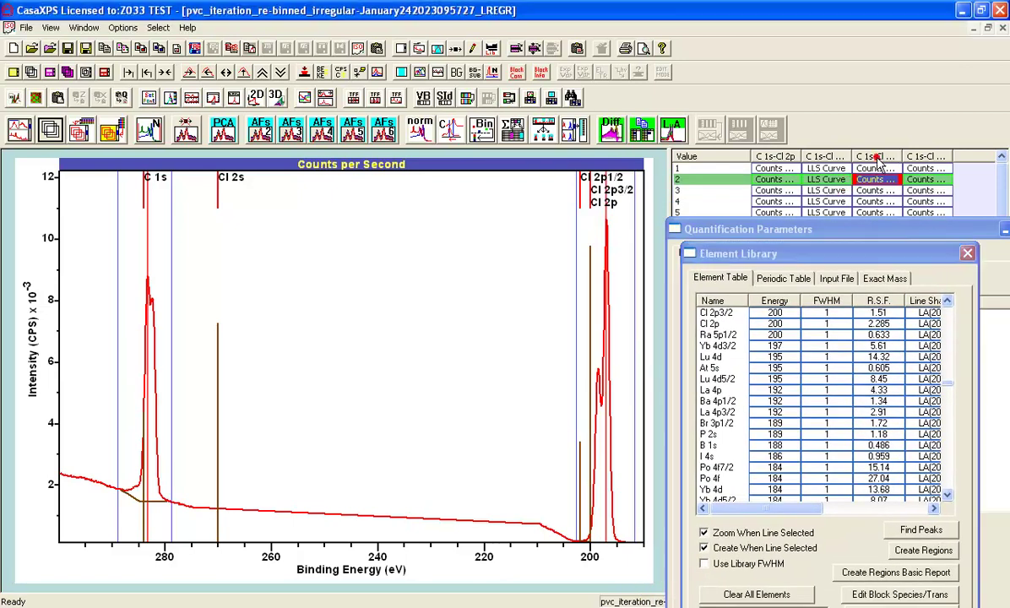
{"action": "left_click", "coordinate": [878, 159]}
{"action": "right_click", "coordinate": [469, 253]}
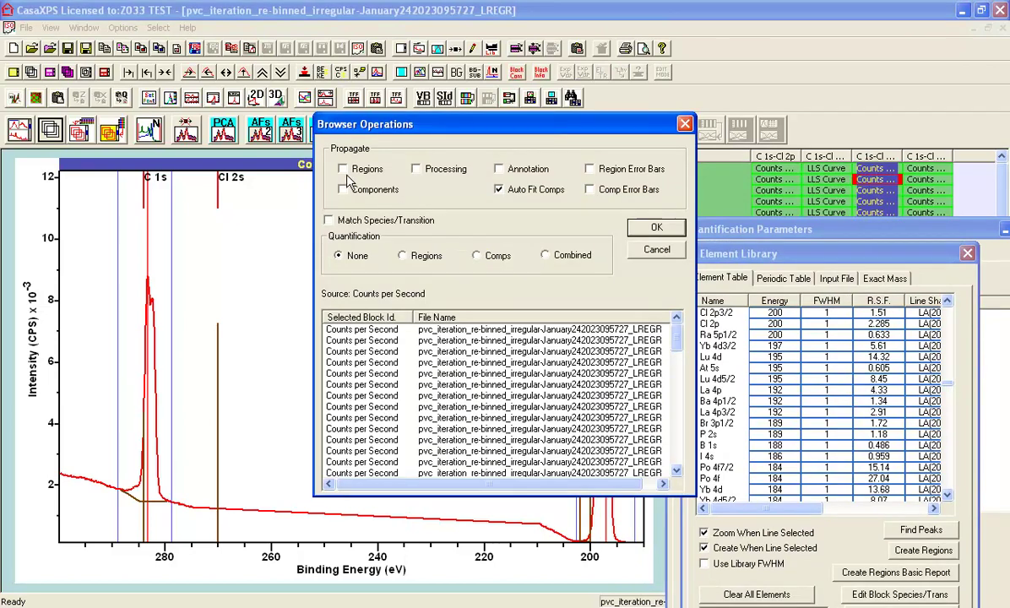
{"action": "left_click", "coordinate": [343, 169]}
{"action": "left_click", "coordinate": [657, 228]}
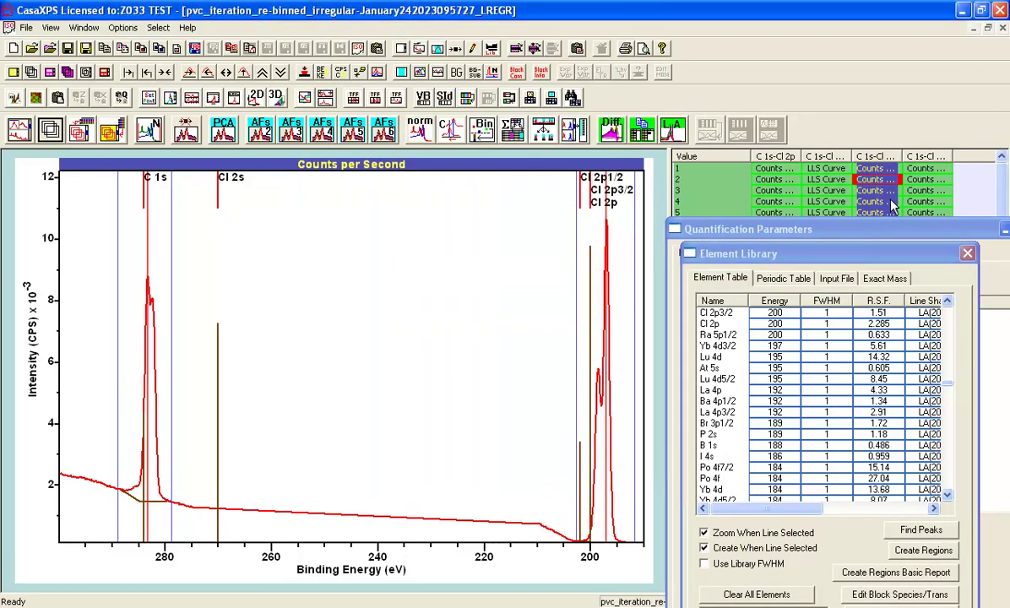
{"action": "left_click", "coordinate": [867, 179]}
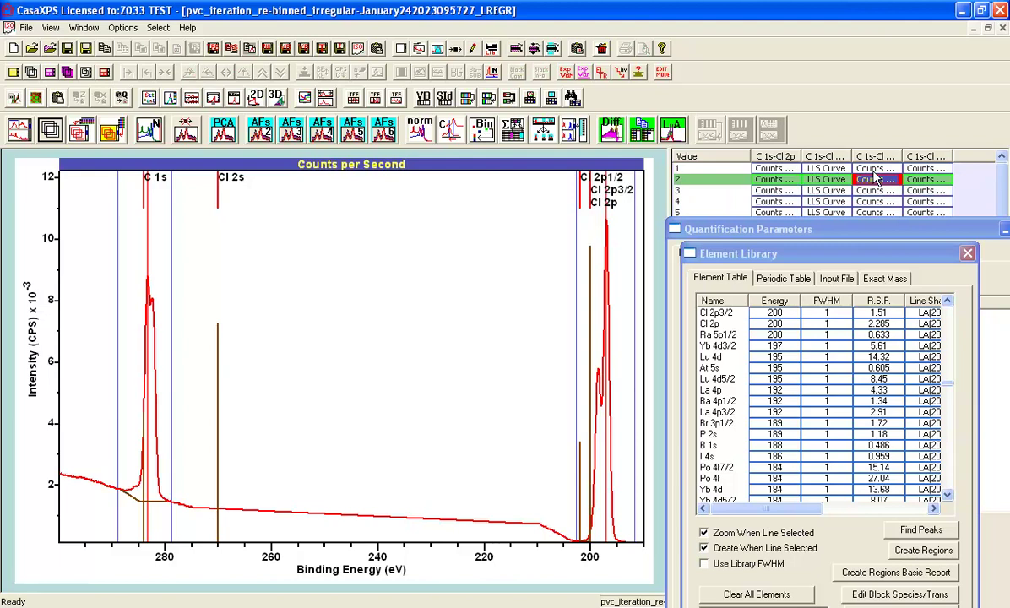
Step: Create a C 1s region on the second scaled component's row 2 spectrum and narrow it to about 288 to 278 eV
{"action": "left_click", "coordinate": [943, 179]}
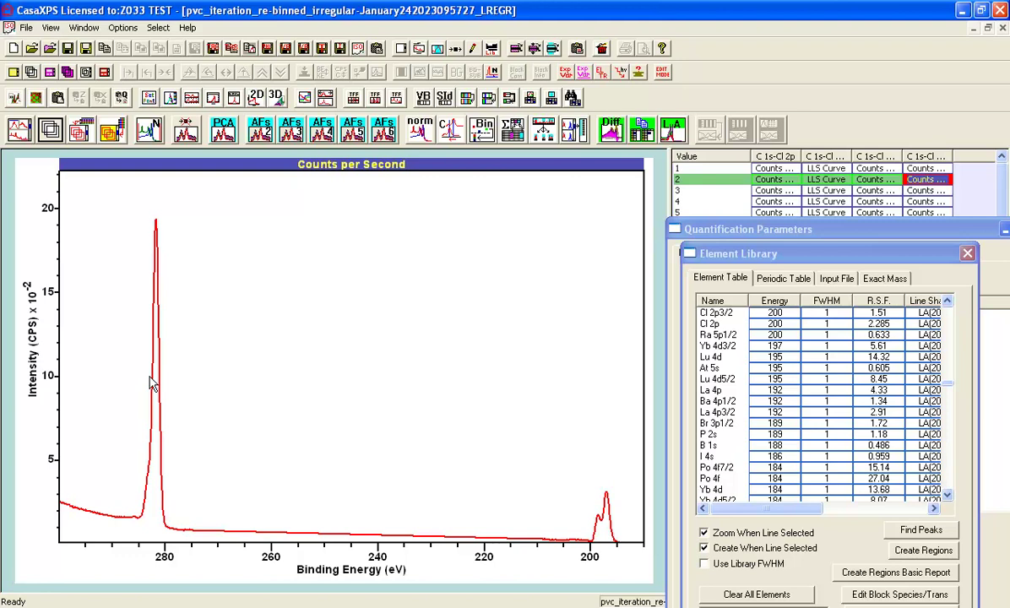
{"action": "left_click", "coordinate": [157, 347]}
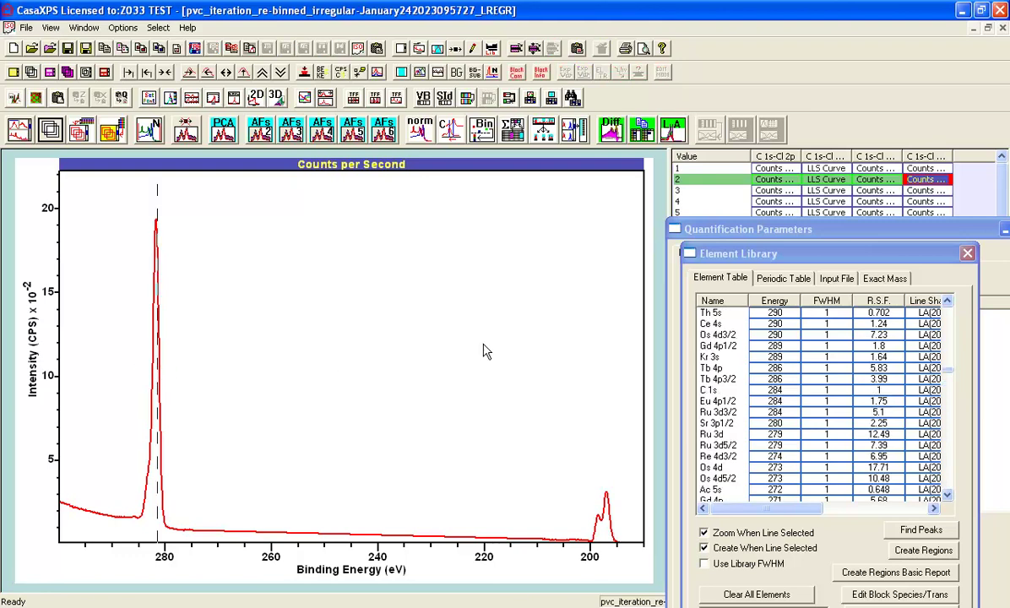
{"action": "left_click", "coordinate": [701, 389]}
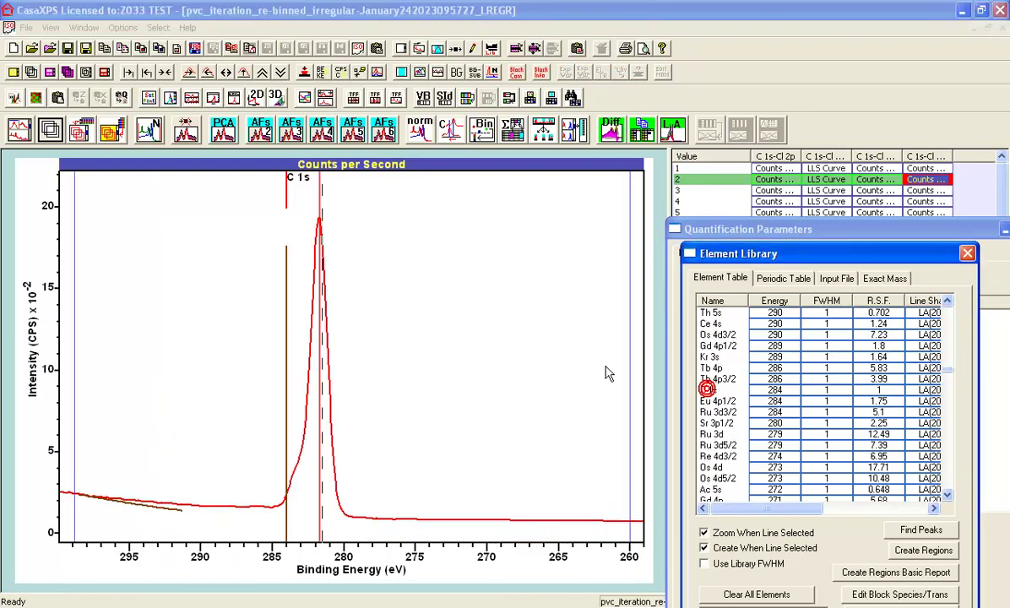
{"action": "left_click_drag", "start_coordinate": [102, 349], "coordinate": [233, 354]}
{"action": "left_click_drag", "start_coordinate": [619, 308], "coordinate": [371, 315]}
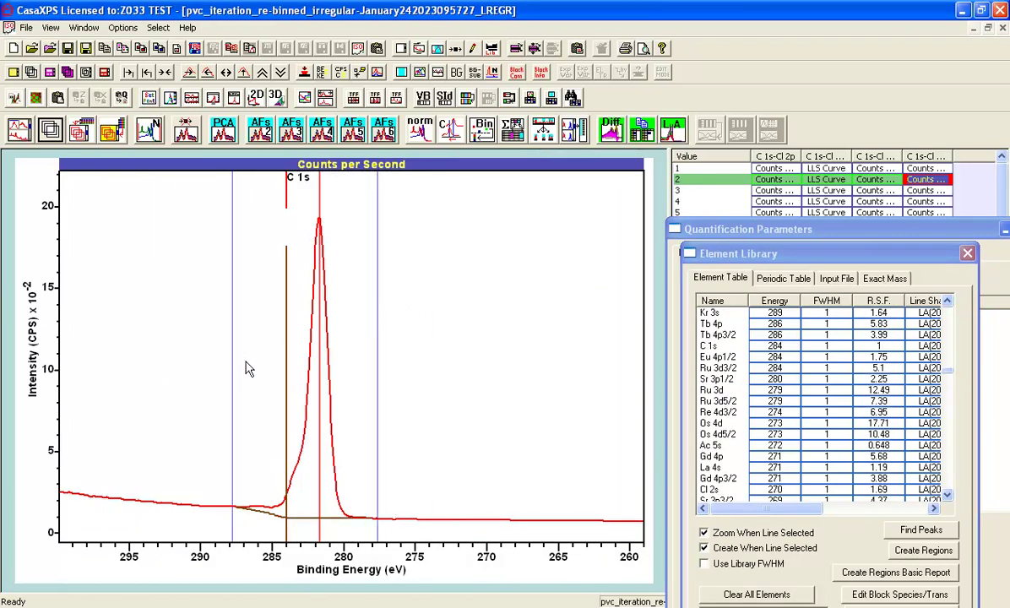
{"action": "left_click", "coordinate": [163, 72]}
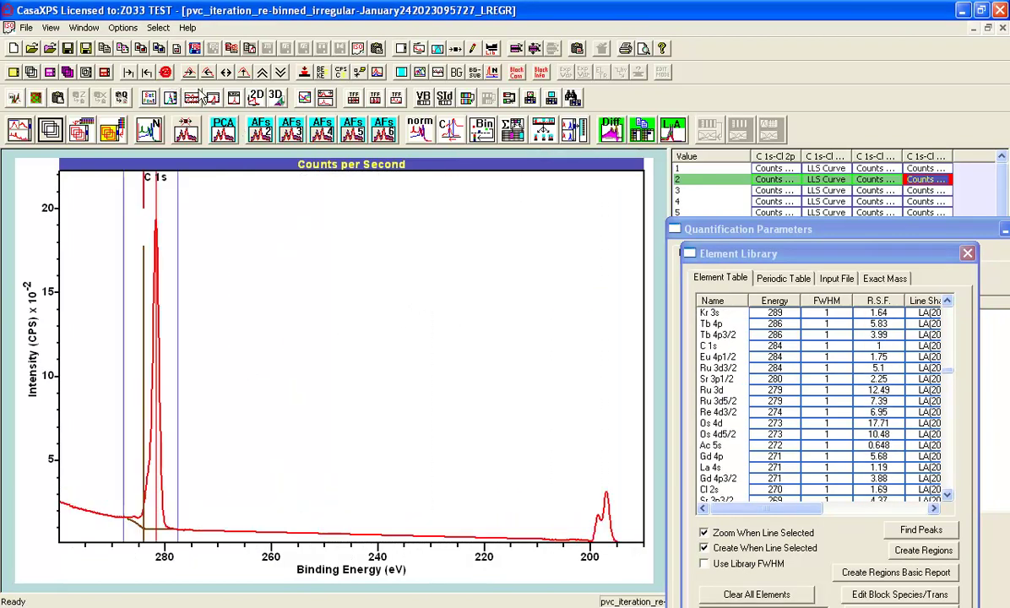
Step: Create a Cl 2p region on the second scaled component's row 2 spectrum and limit it to about 200.5 to 192.8 eV
{"action": "left_click", "coordinate": [605, 486]}
{"action": "left_click", "coordinate": [713, 391]}
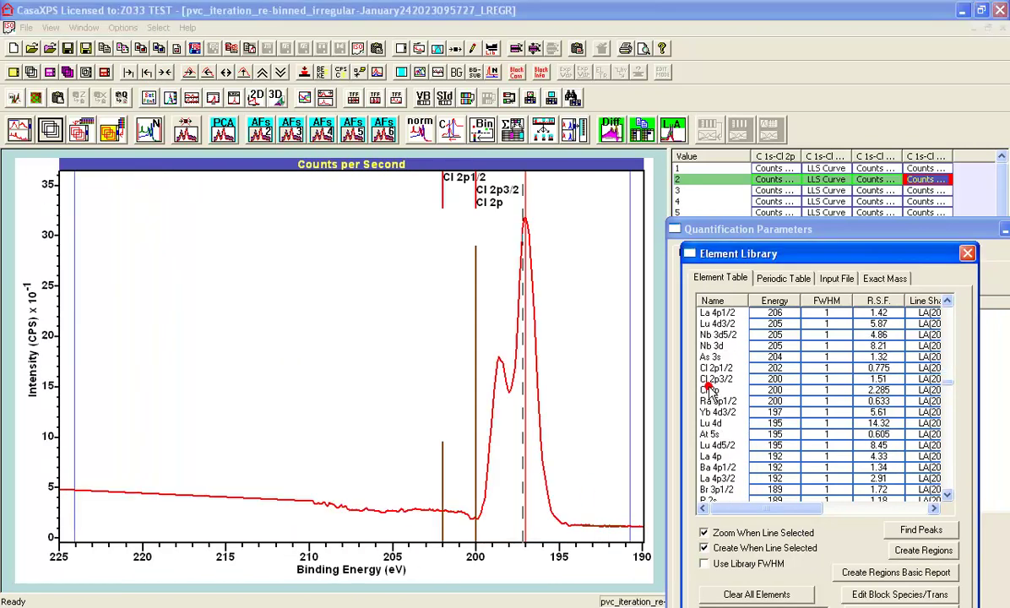
{"action": "left_click", "coordinate": [330, 341]}
{"action": "left_click_drag", "start_coordinate": [329, 341], "coordinate": [471, 338]}
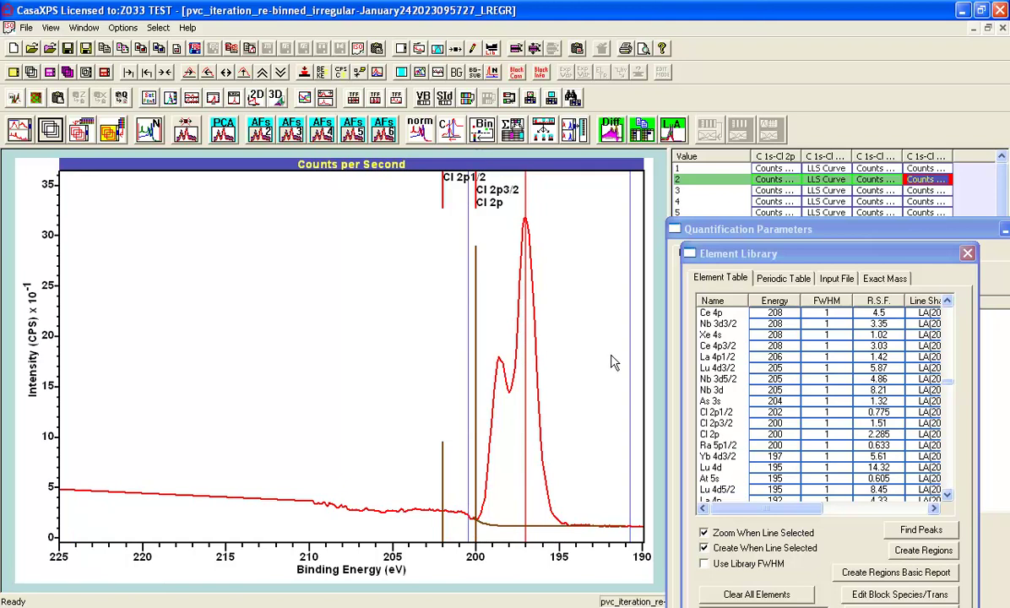
{"action": "left_click_drag", "start_coordinate": [612, 374], "coordinate": [596, 378]}
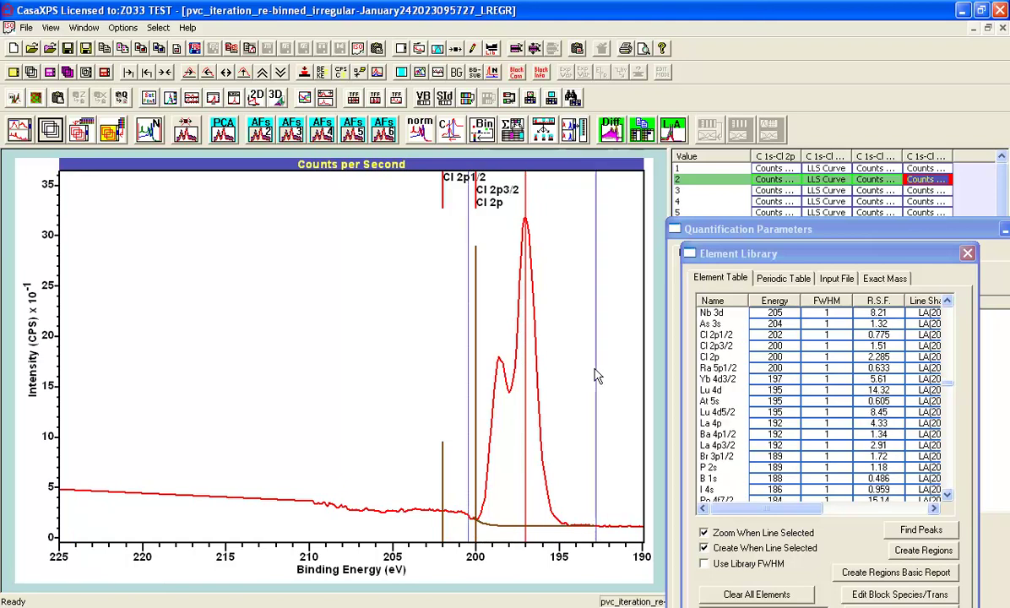
Step: Propagate the C 1s and Cl 2p regions to all spectra in the second scaled component's column
{"action": "left_click", "coordinate": [929, 157]}
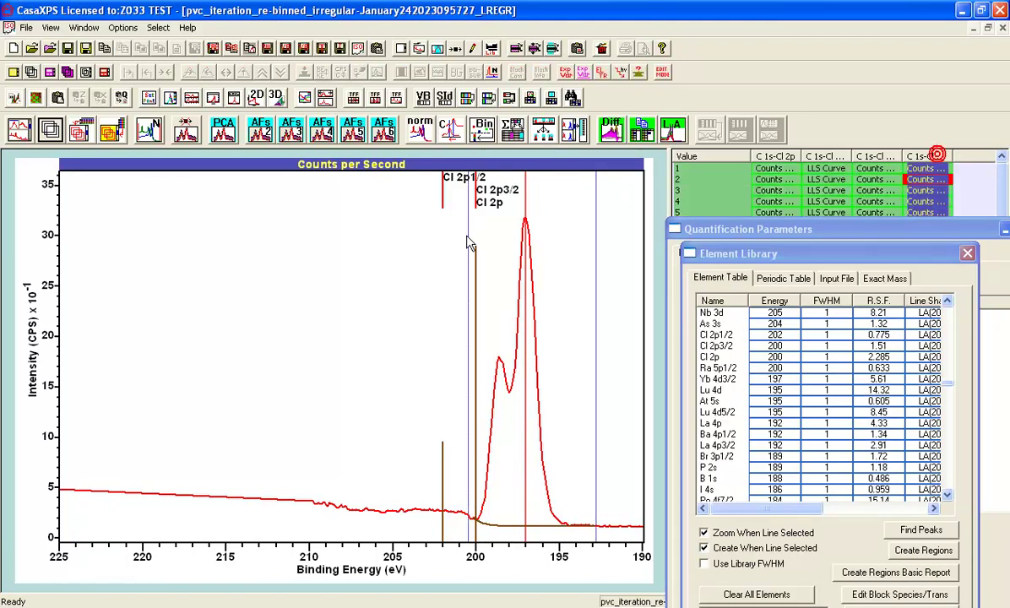
{"action": "right_click", "coordinate": [187, 316]}
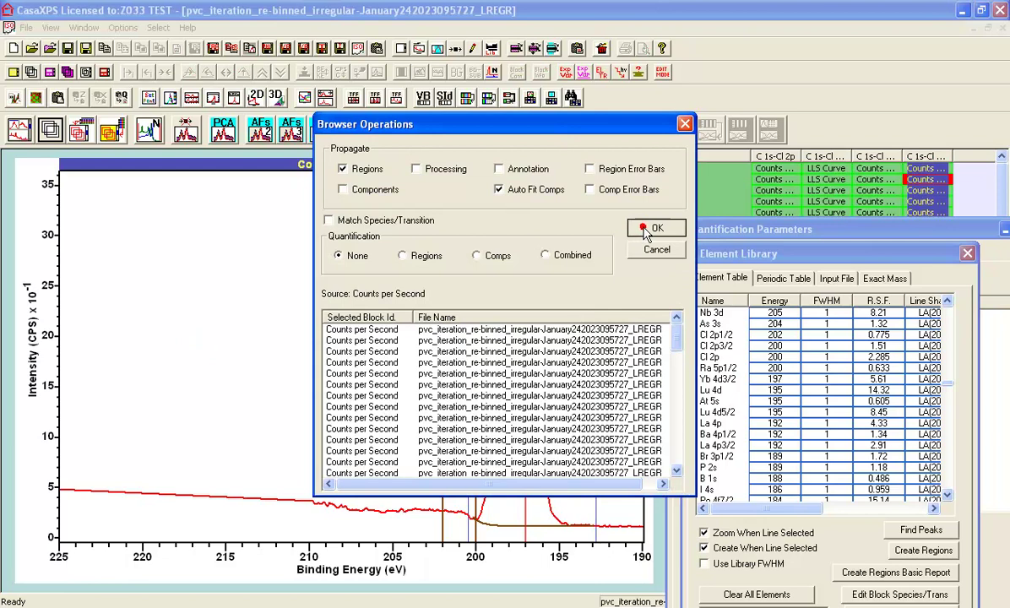
{"action": "left_click", "coordinate": [650, 228]}
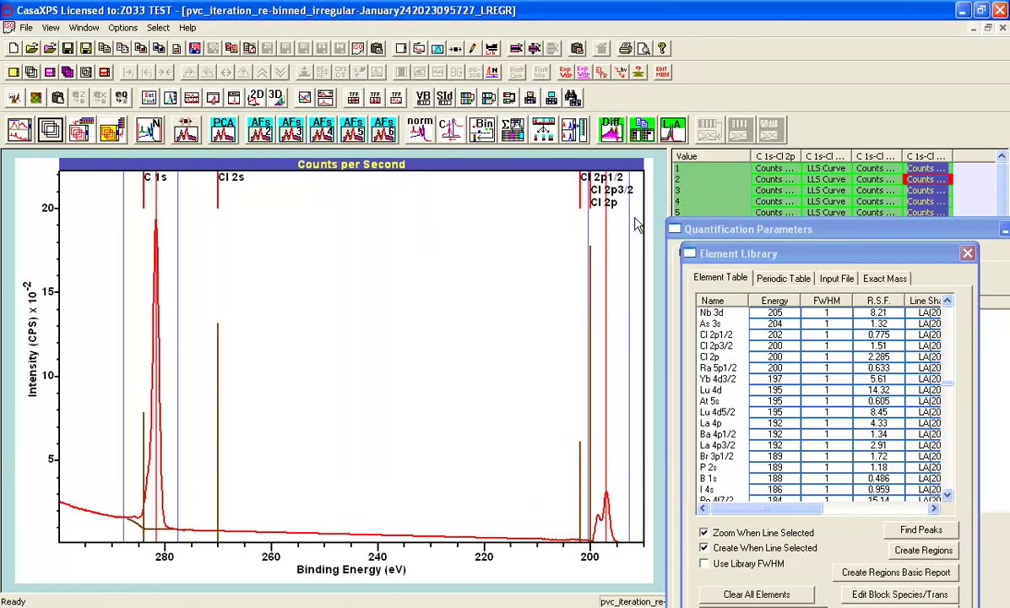
Step: Rename the two regions as C 1s DP and Cl 2p DP and copy the names to all spectra in the column
{"action": "left_click", "coordinate": [729, 234]}
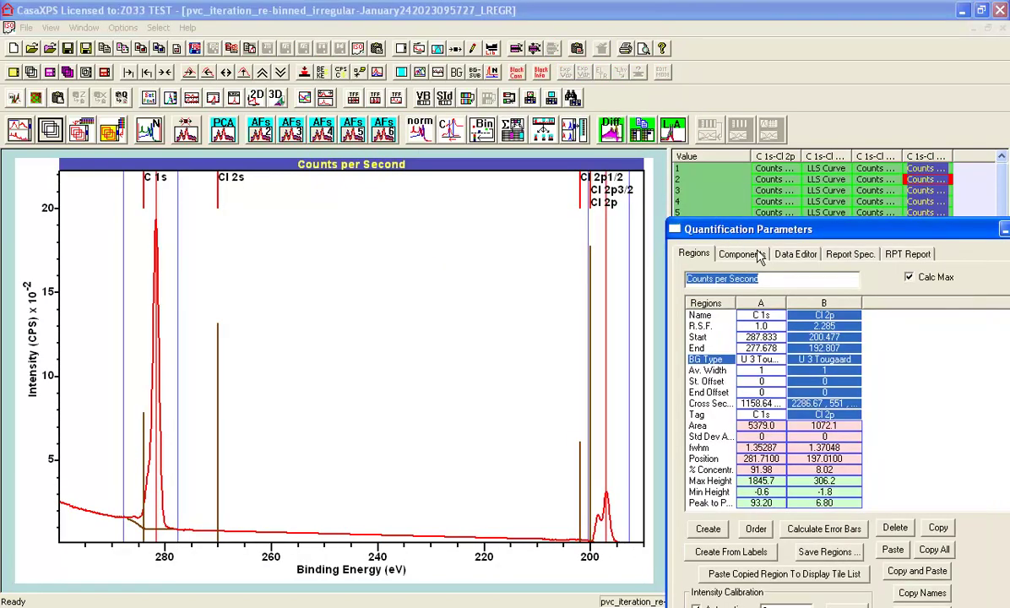
{"action": "left_click", "coordinate": [750, 303]}
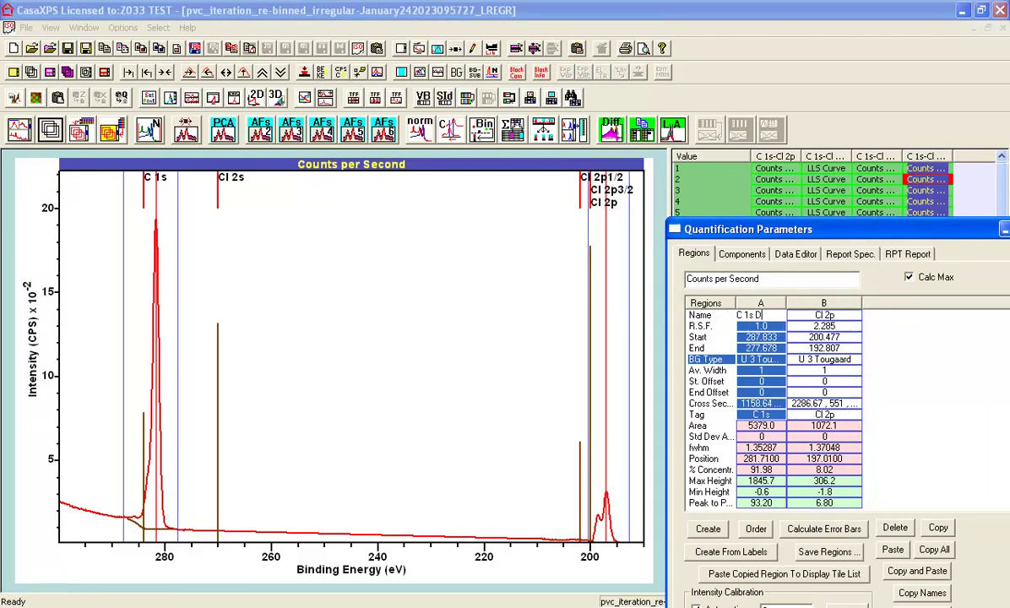
{"action": "left_click", "coordinate": [781, 325]}
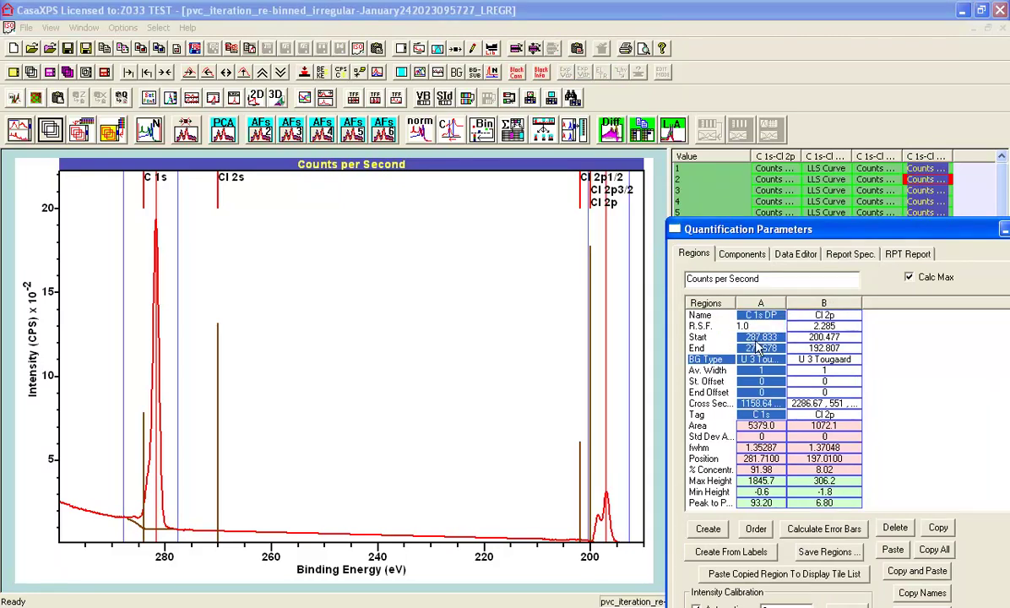
{"action": "left_click", "coordinate": [824, 303]}
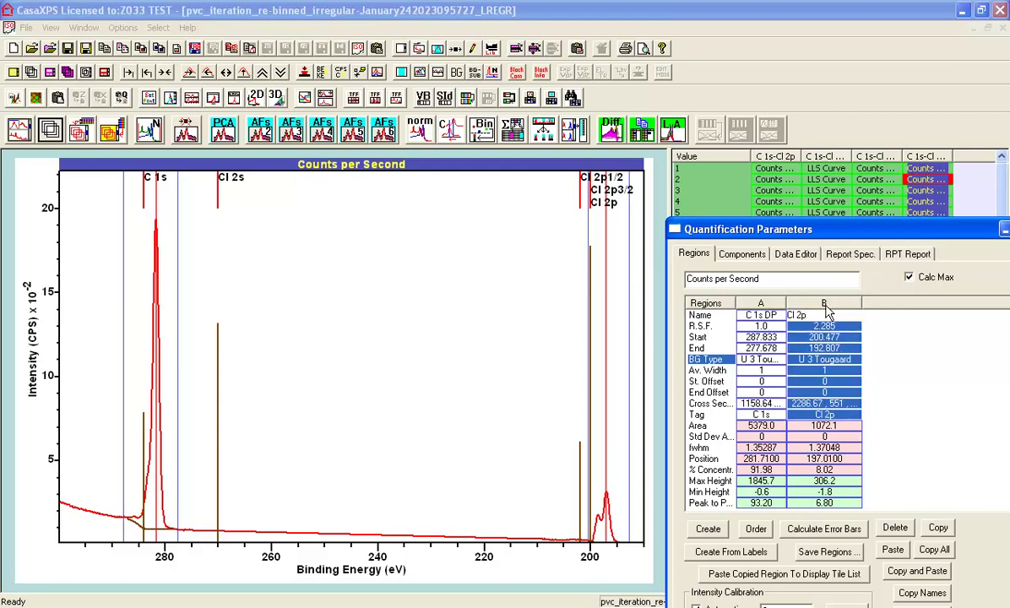
{"action": "type", "text": "DP"}
{"action": "key", "text": "Return"}
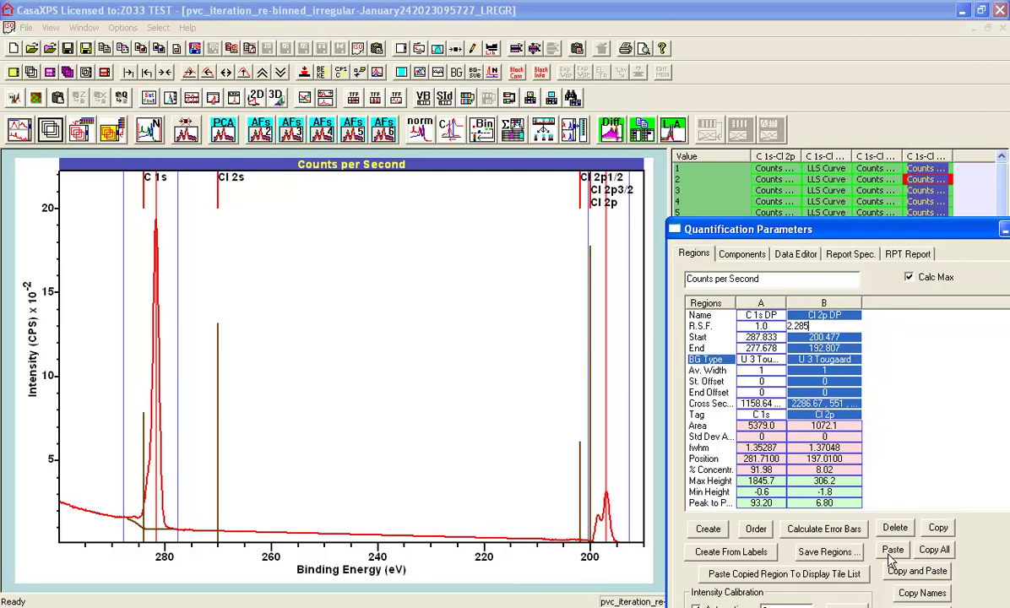
{"action": "left_click", "coordinate": [908, 595]}
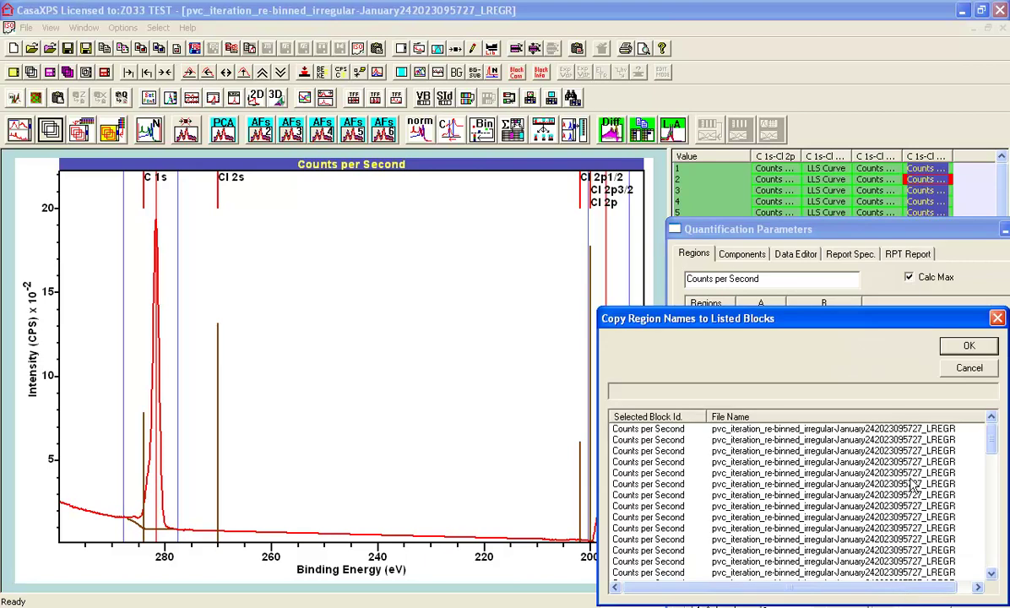
{"action": "left_click", "coordinate": [970, 348]}
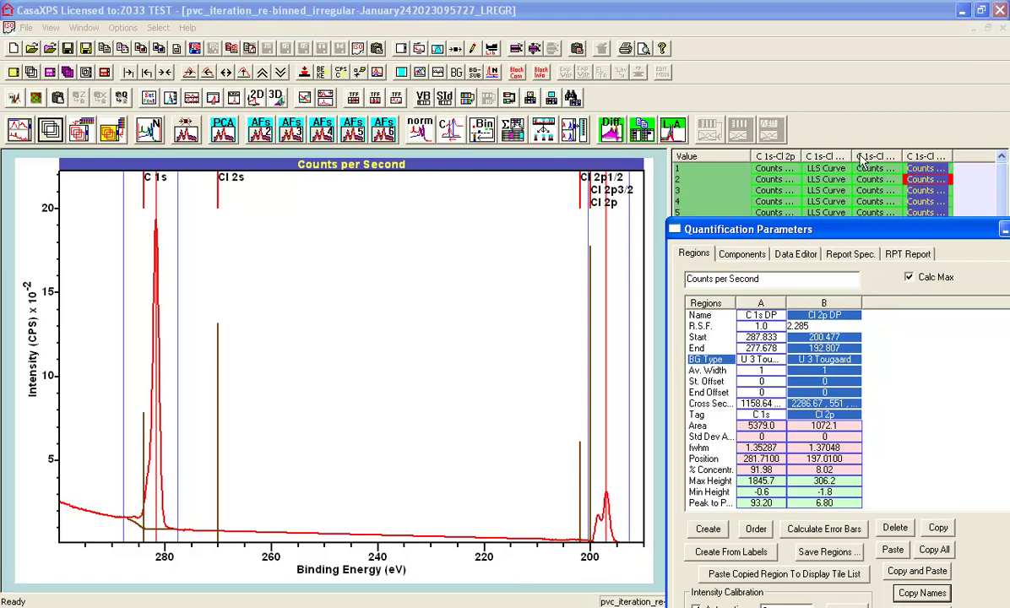
Step: Select the spectra in all columns and fill the custom report with the DP and PVC region names for C 1s and Cl 2p
{"action": "left_click", "coordinate": [715, 161]}
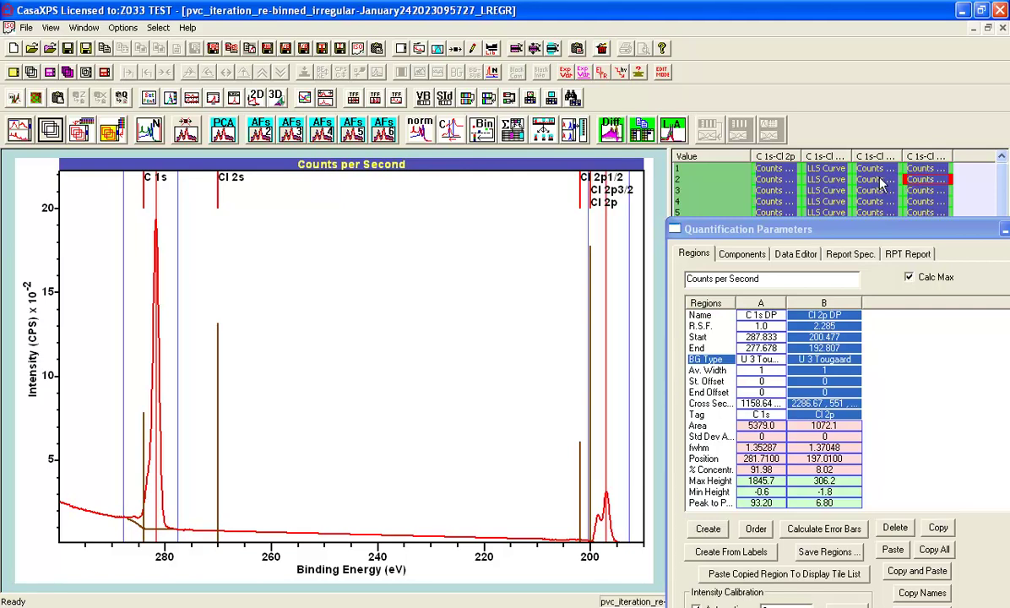
{"action": "left_click", "coordinate": [852, 254]}
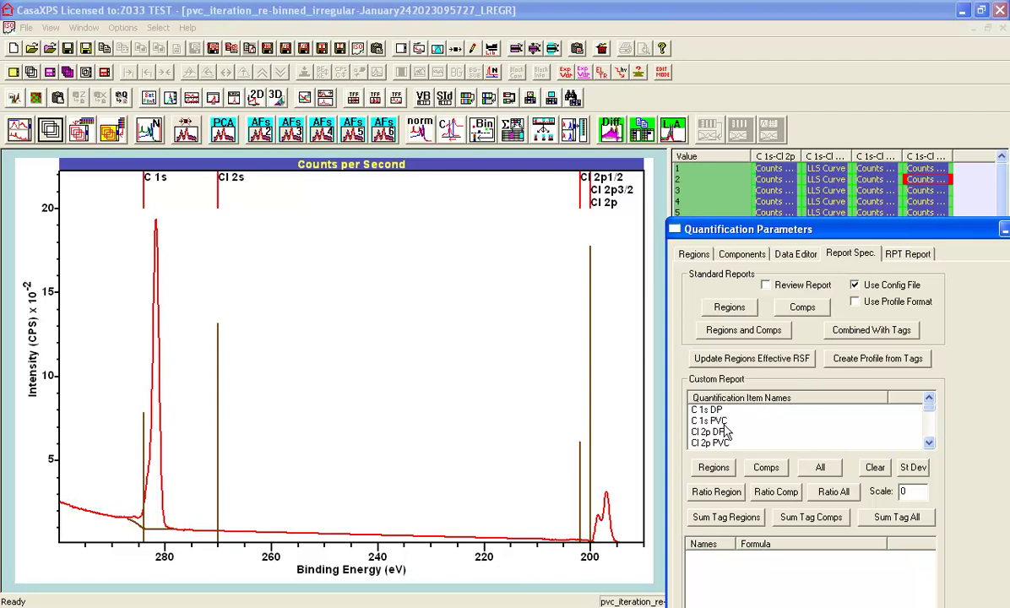
{"action": "left_click", "coordinate": [709, 469]}
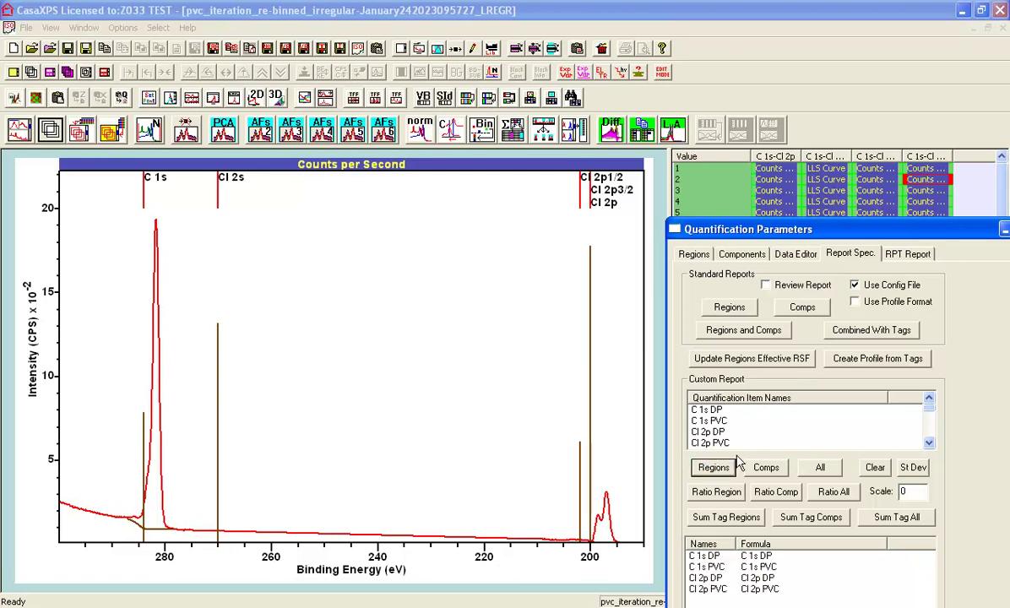
Step: Generate the custom area report for the selected spectra and convert its table into an atomic concentration profile plot
{"action": "left_click_drag", "start_coordinate": [750, 229], "coordinate": [759, 141]}
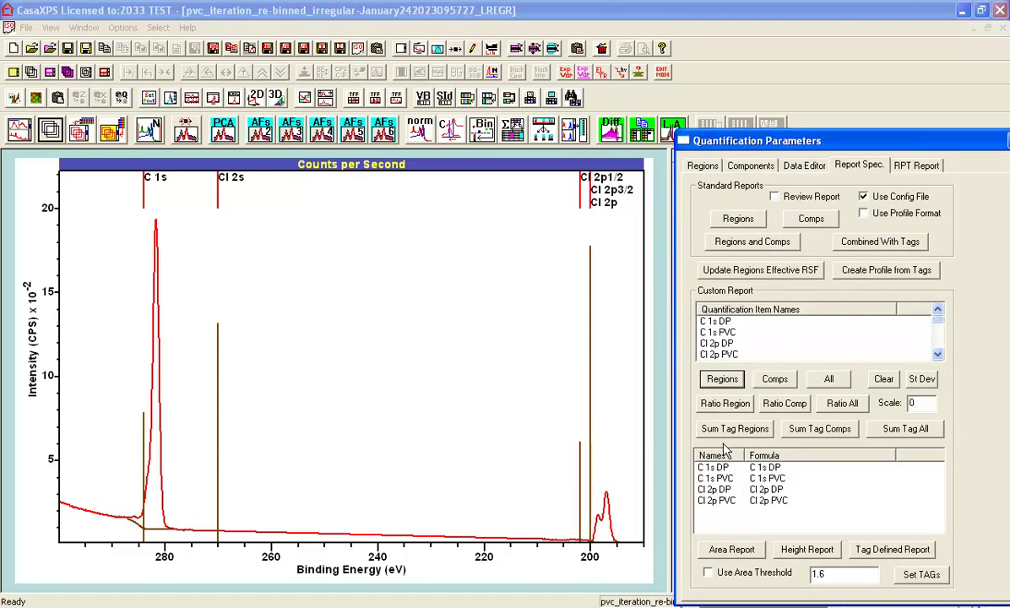
{"action": "left_click", "coordinate": [703, 166]}
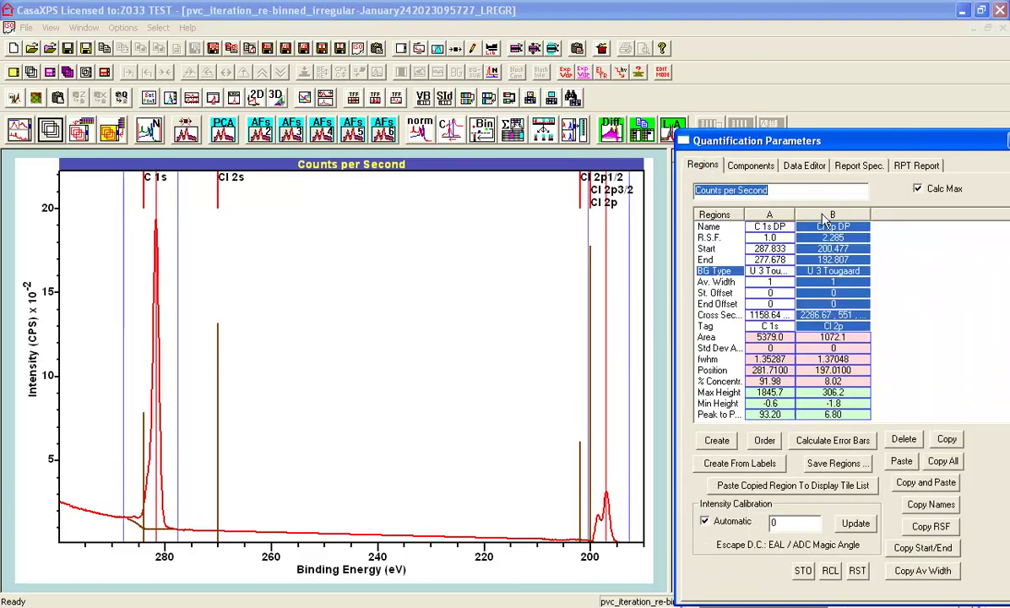
{"action": "left_click", "coordinate": [835, 165]}
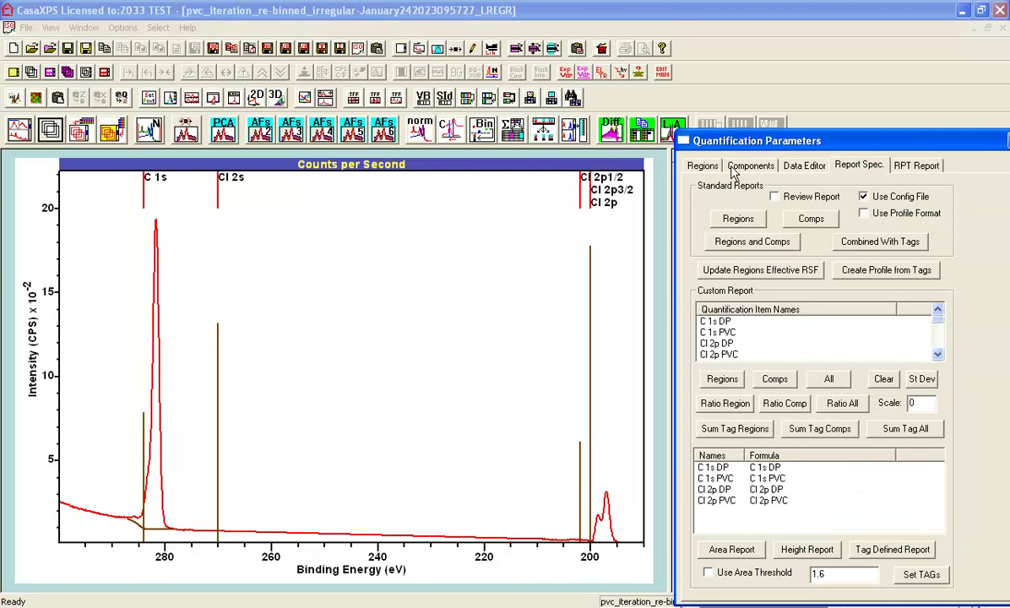
{"action": "left_click_drag", "start_coordinate": [741, 145], "coordinate": [748, 218]}
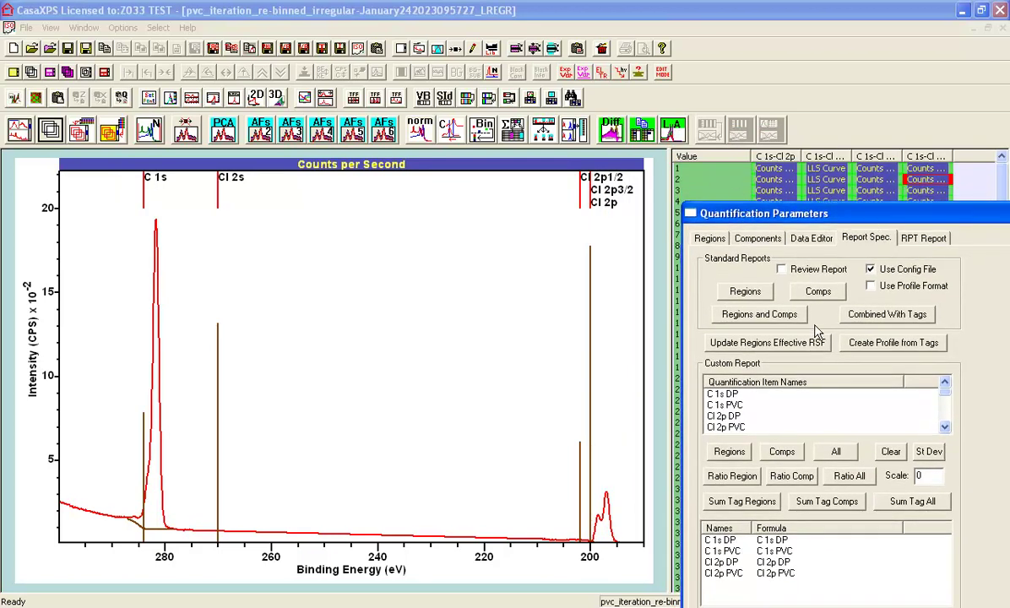
{"action": "left_click_drag", "start_coordinate": [794, 220], "coordinate": [788, 213]}
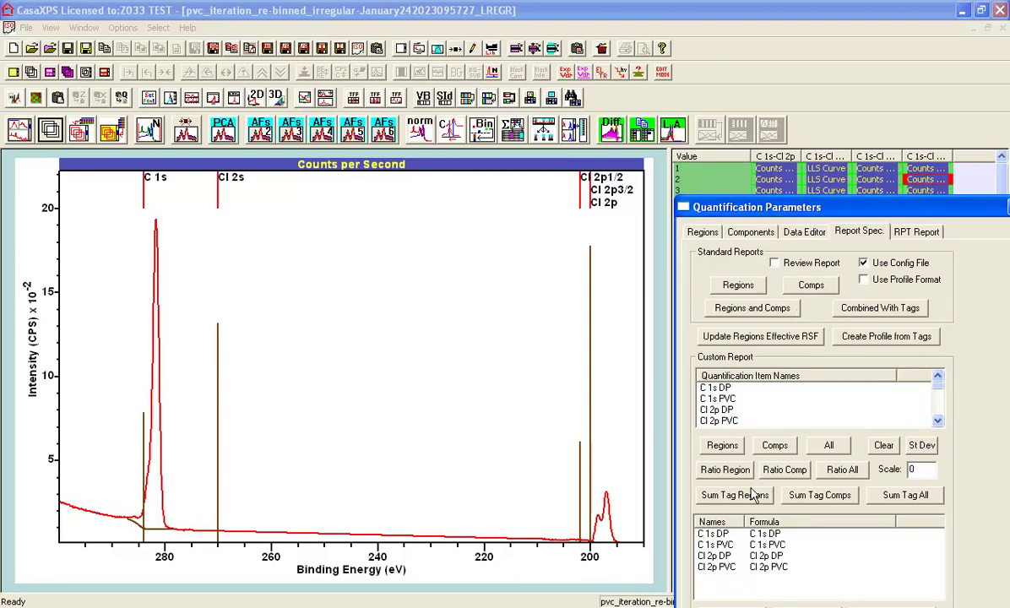
{"action": "left_click_drag", "start_coordinate": [730, 220], "coordinate": [728, 156]}
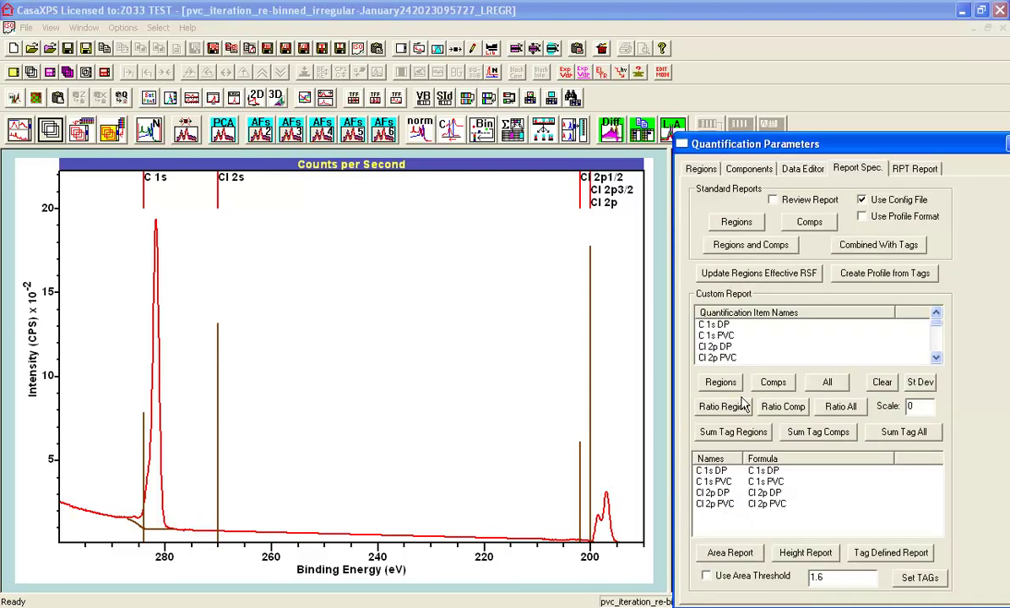
{"action": "left_click", "coordinate": [730, 554]}
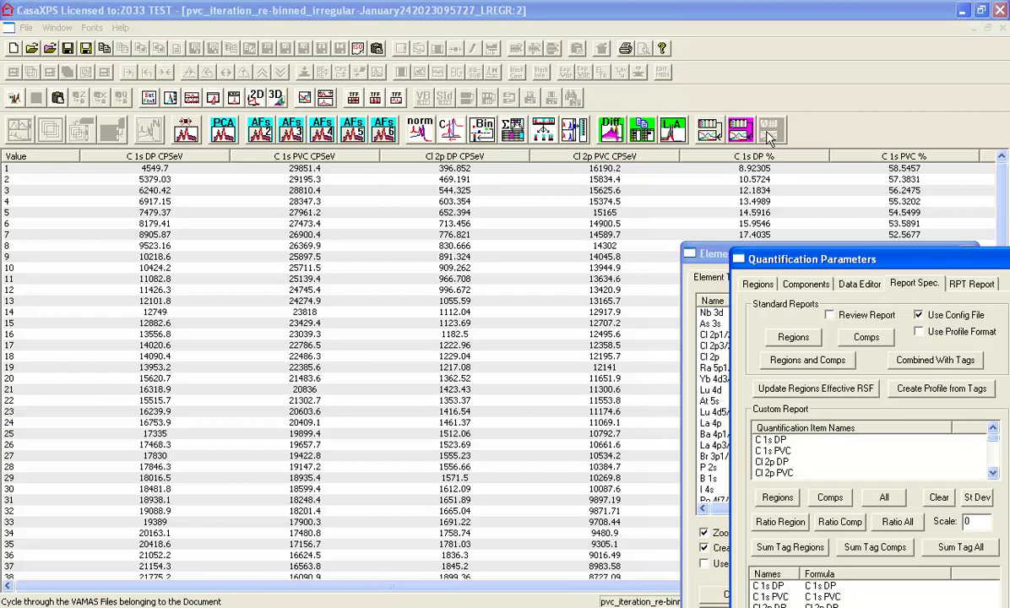
{"action": "left_click", "coordinate": [710, 138]}
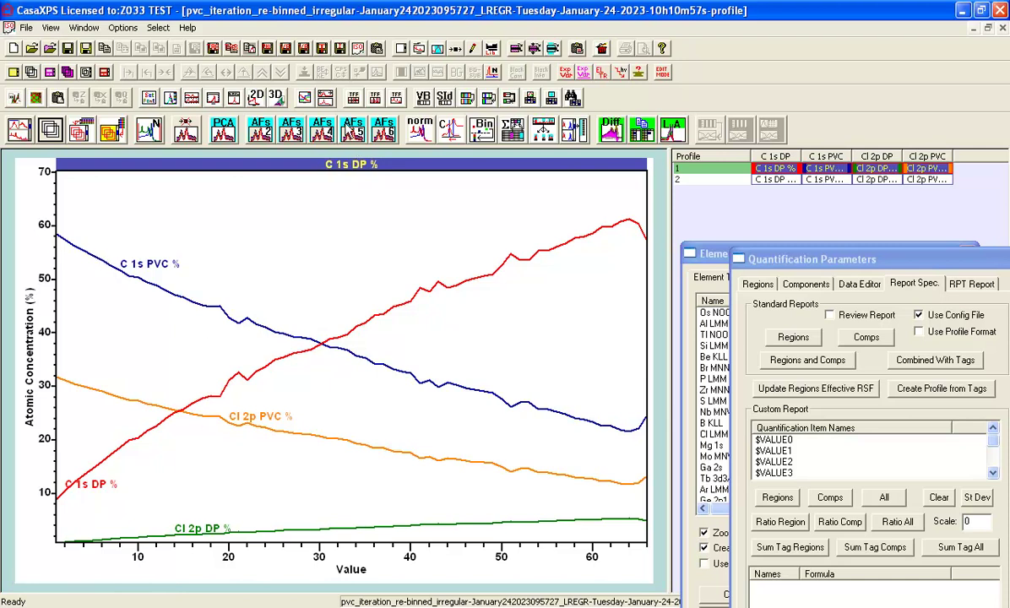
Step: Display the concentration profile with data markers, grid lines and a legend, and widen the axis ranges around the traces
{"action": "left_click", "coordinate": [343, 213]}
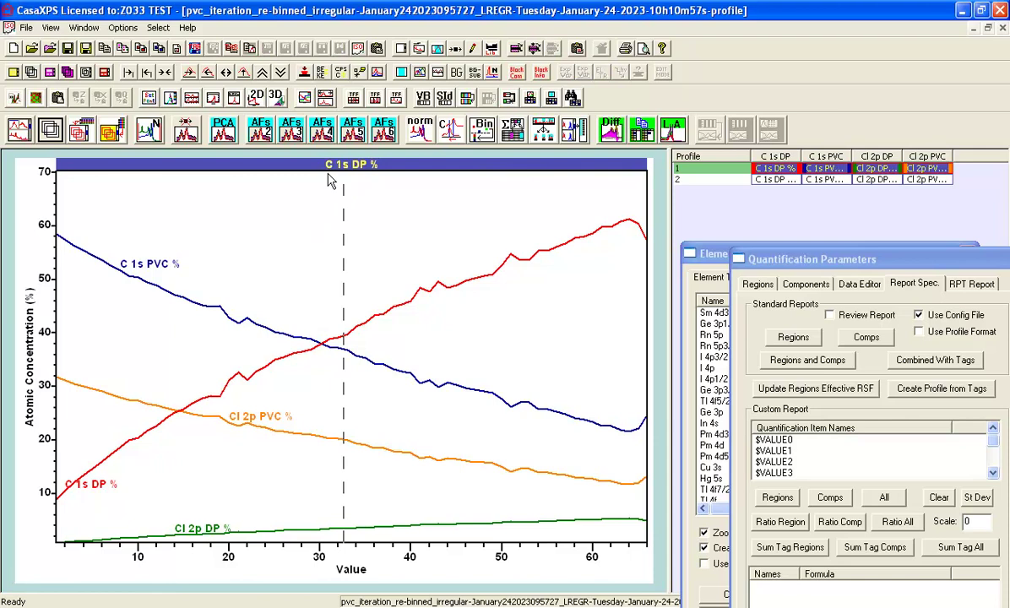
{"action": "left_click", "coordinate": [305, 99]}
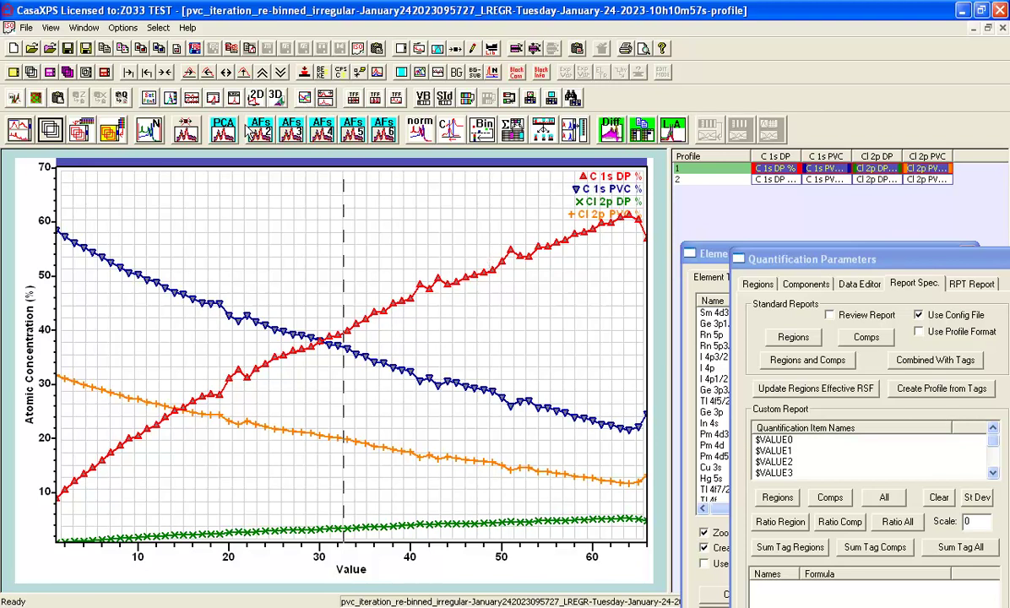
{"action": "left_click", "coordinate": [325, 100]}
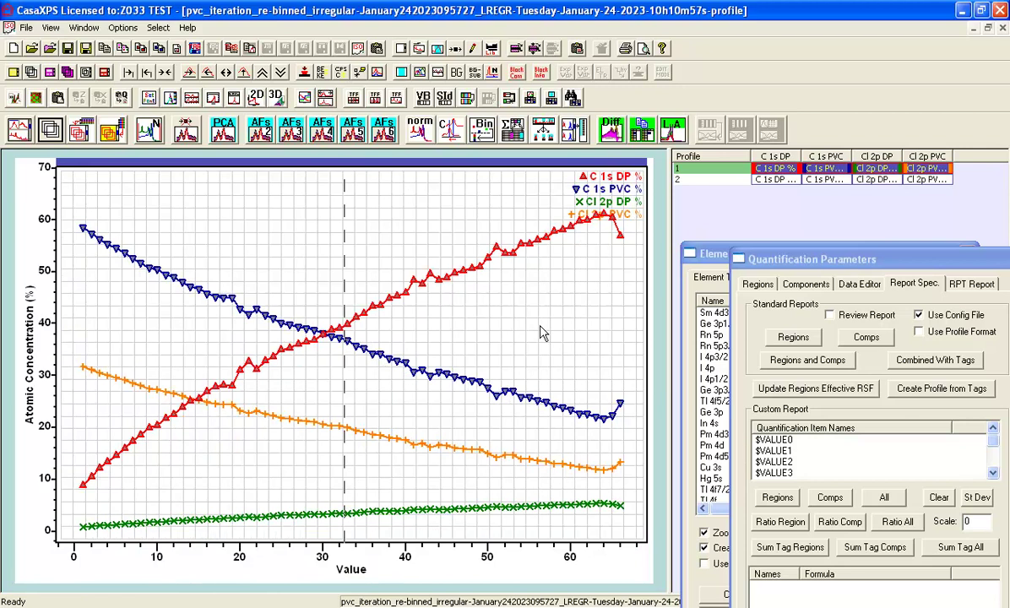
{"action": "left_click", "coordinate": [262, 73]}
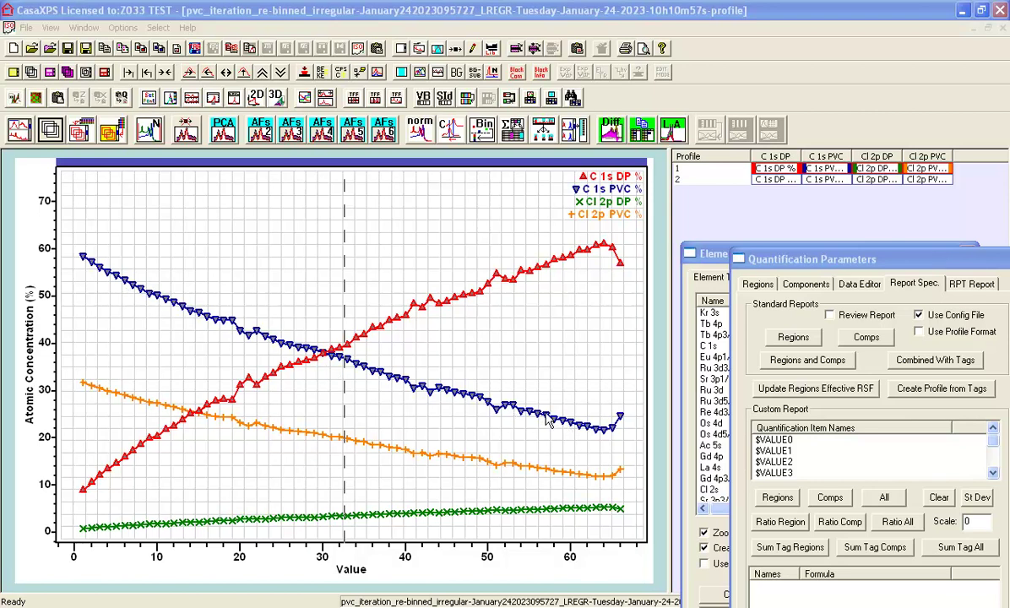
Step: Switch to the CasaXP12 document and examine its two component spectra around the C 1s peaks, from about 292 to 272 eV
{"action": "left_click", "coordinate": [90, 30]}
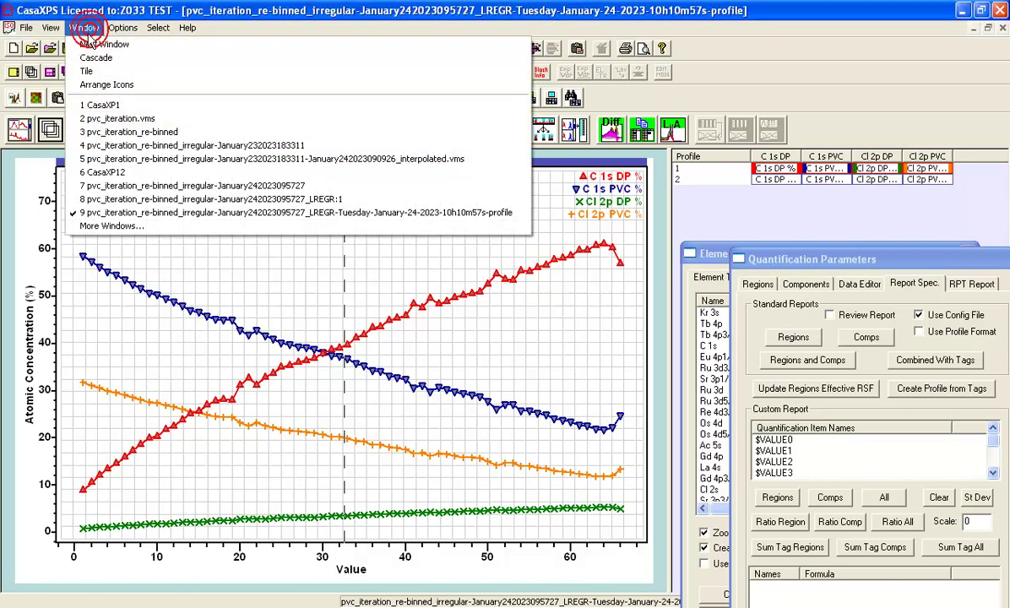
{"action": "left_click", "coordinate": [103, 174]}
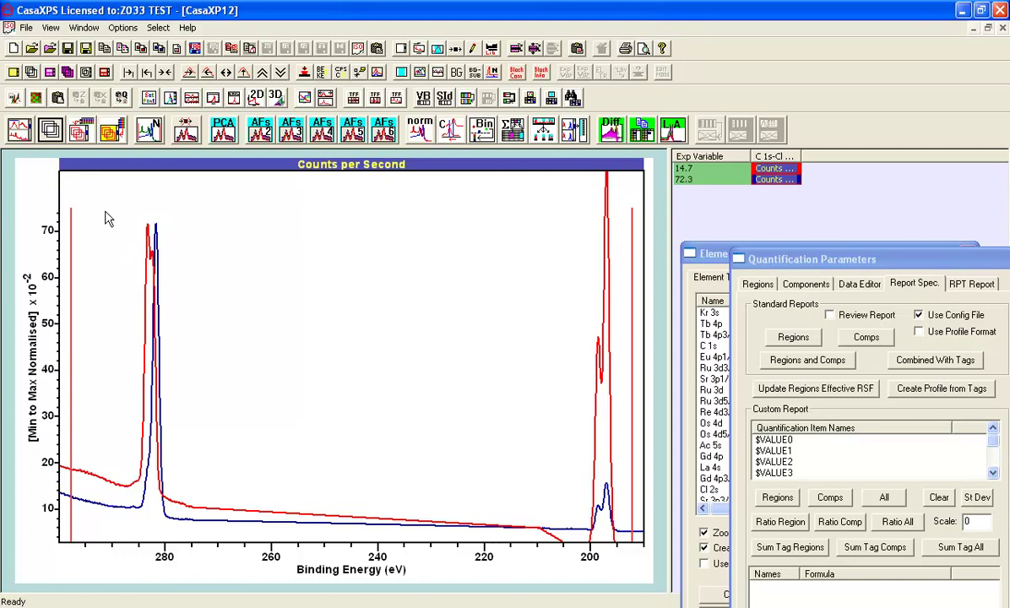
{"action": "left_click_drag", "start_coordinate": [103, 210], "coordinate": [206, 529]}
{"action": "left_click", "coordinate": [191, 478]}
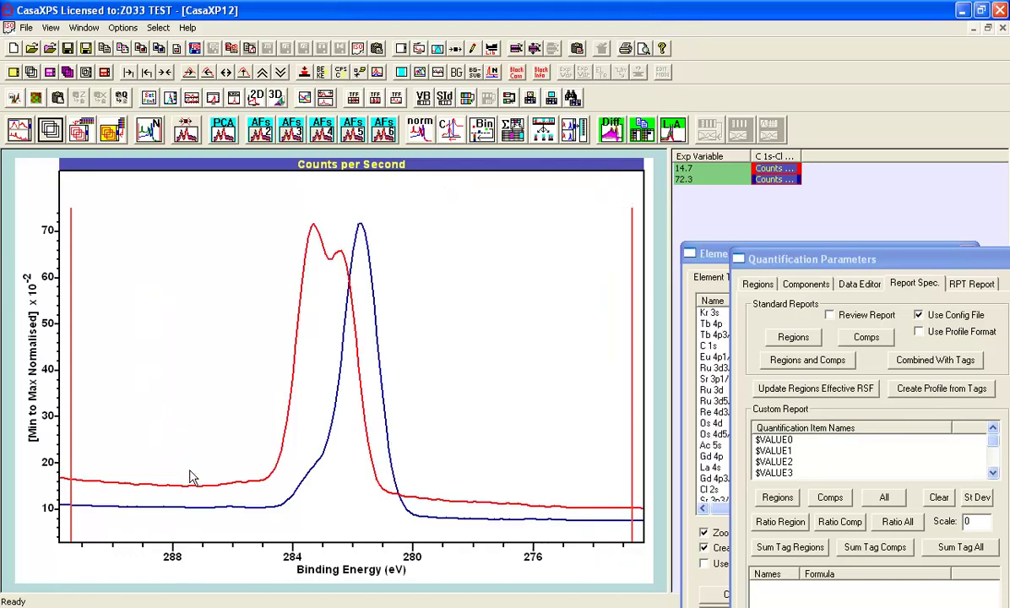